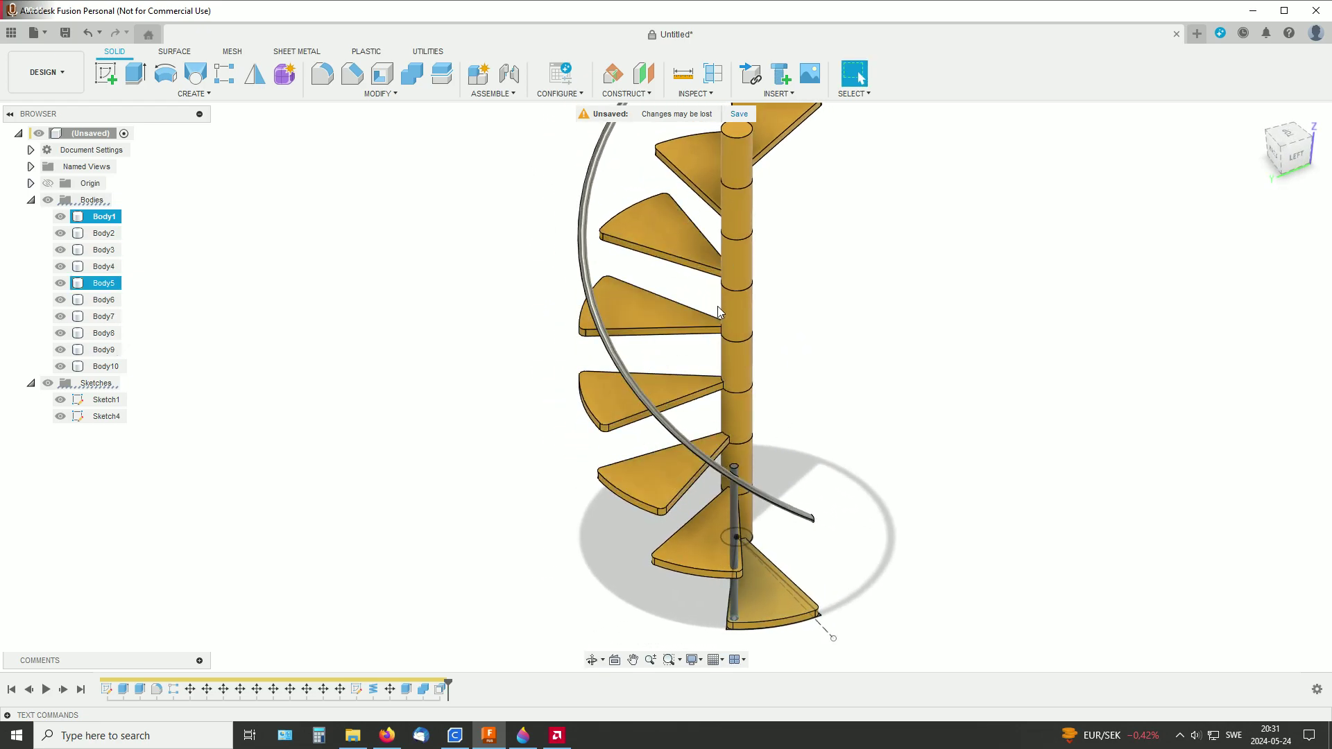
Hide the bottom stair step and show it again to see which part of the staircase it covers.
{"action": "middle_click_drag", "start_coordinate": [918, 374], "coordinate": [677, 377], "text": "shift"}
{"action": "middle_click_drag", "start_coordinate": [738, 413], "coordinate": [794, 415], "text": "shift"}
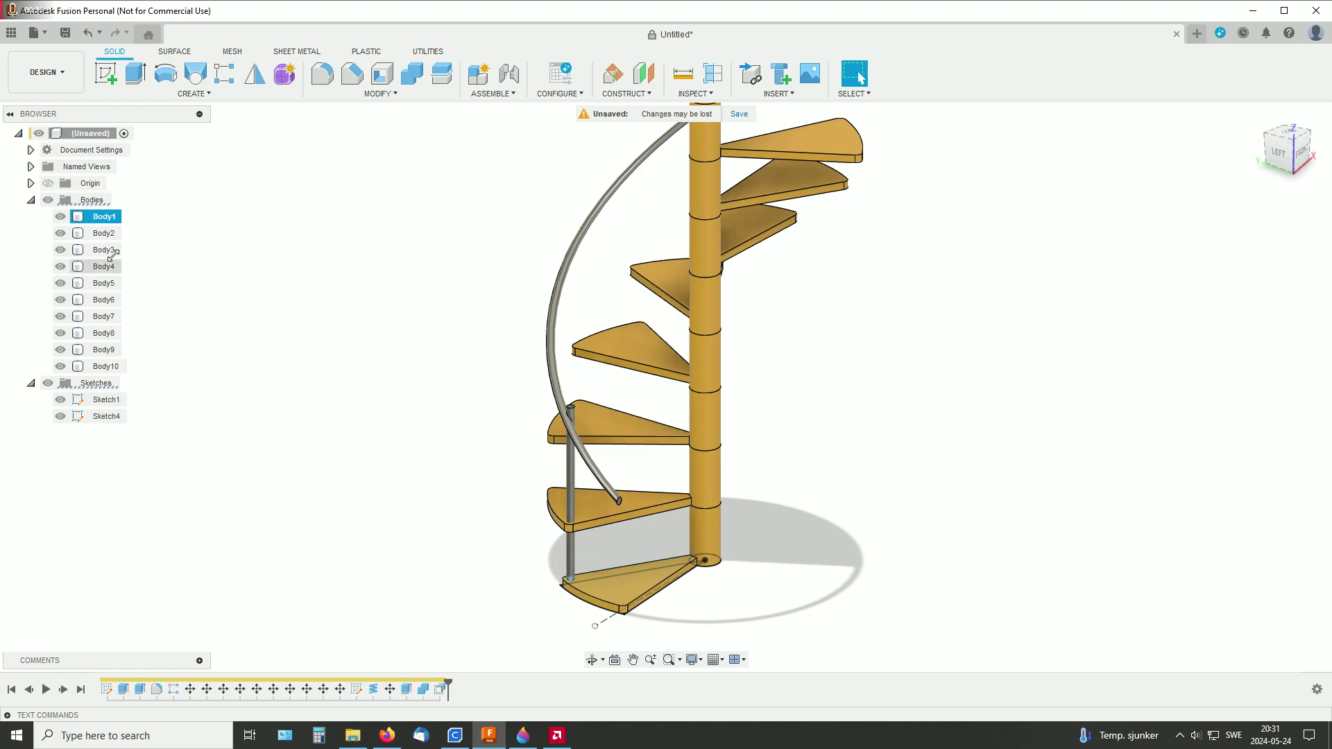
{"action": "left_click", "coordinate": [59, 217]}
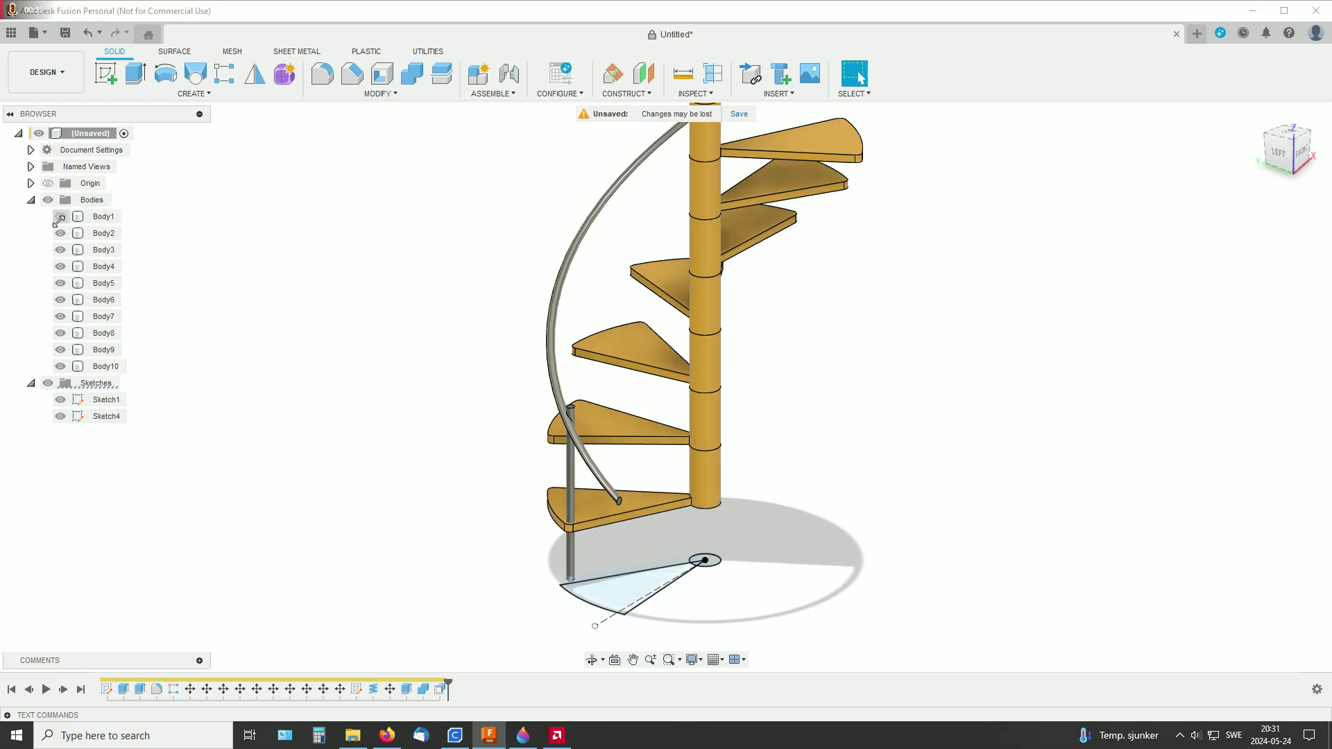
{"action": "left_click", "coordinate": [60, 217]}
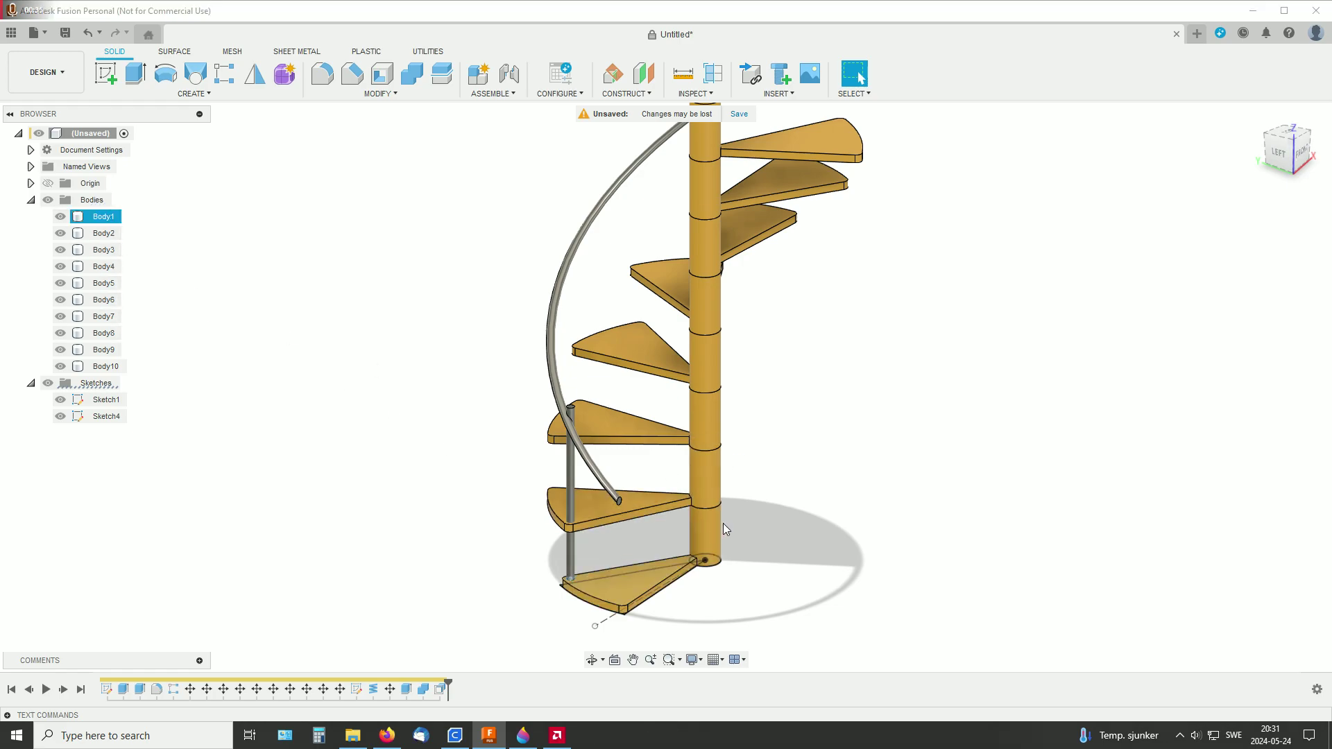
Roll the design history back to the first sketch, examine the tread and column dimensions in it, and finish the sketch.
{"action": "left_click_drag", "start_coordinate": [449, 681], "coordinate": [111, 683]}
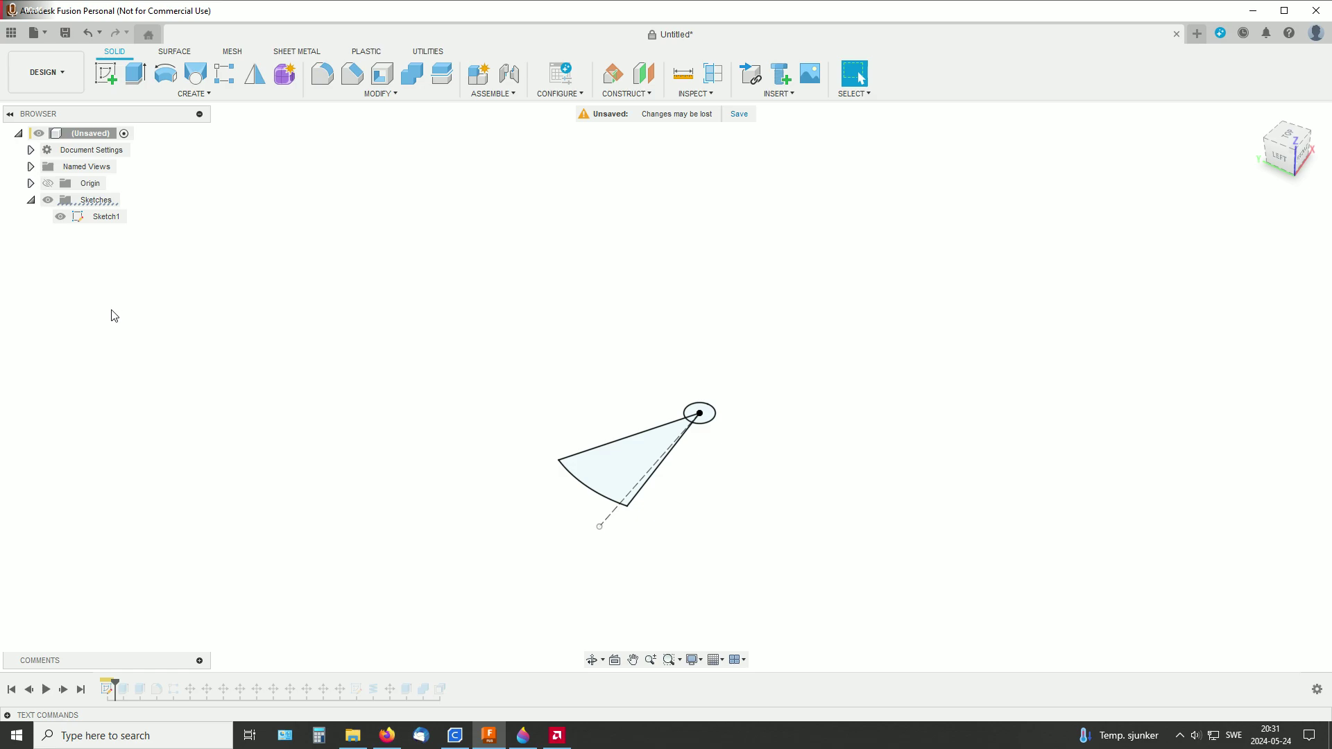
{"action": "right_click", "coordinate": [100, 217]}
{"action": "left_click", "coordinate": [124, 259]}
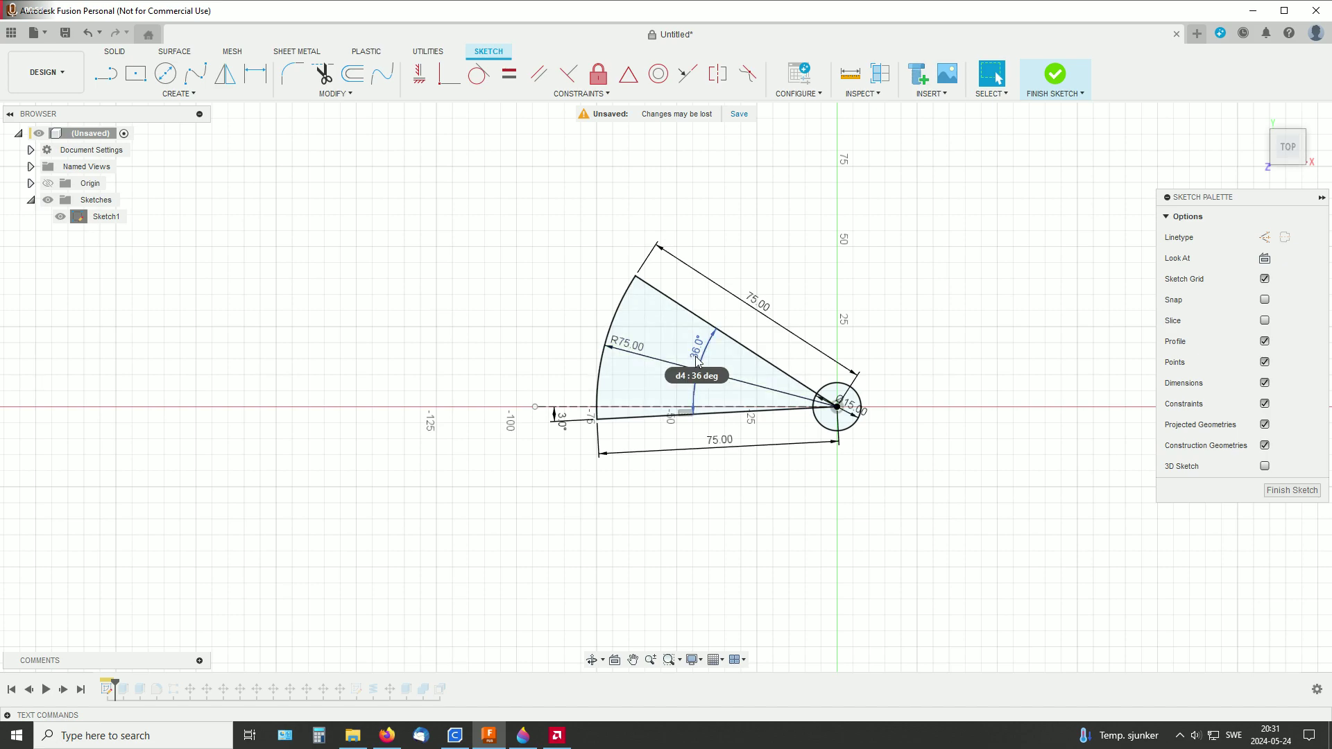
{"action": "scroll", "coordinate": [695, 358], "scroll_direction": "up", "scroll_amount": 2}
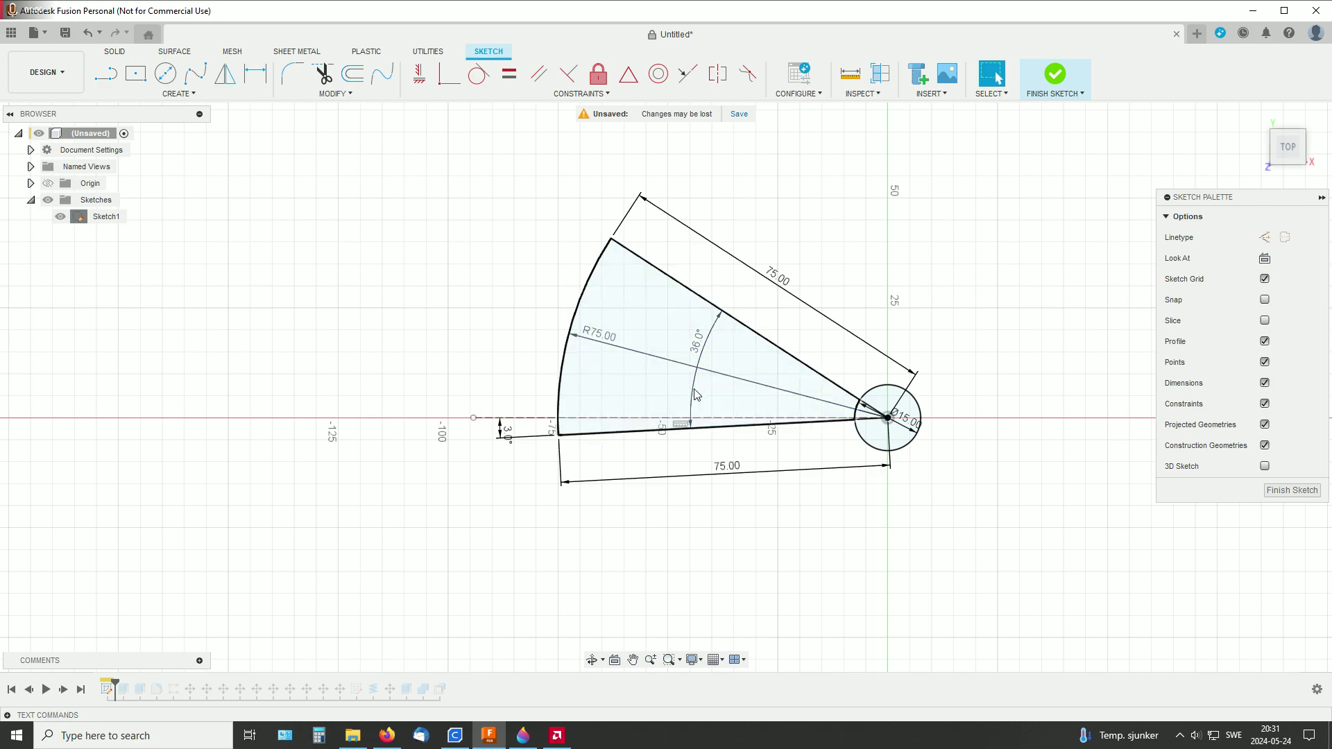
{"action": "middle_click_drag", "start_coordinate": [723, 320], "coordinate": [727, 353]}
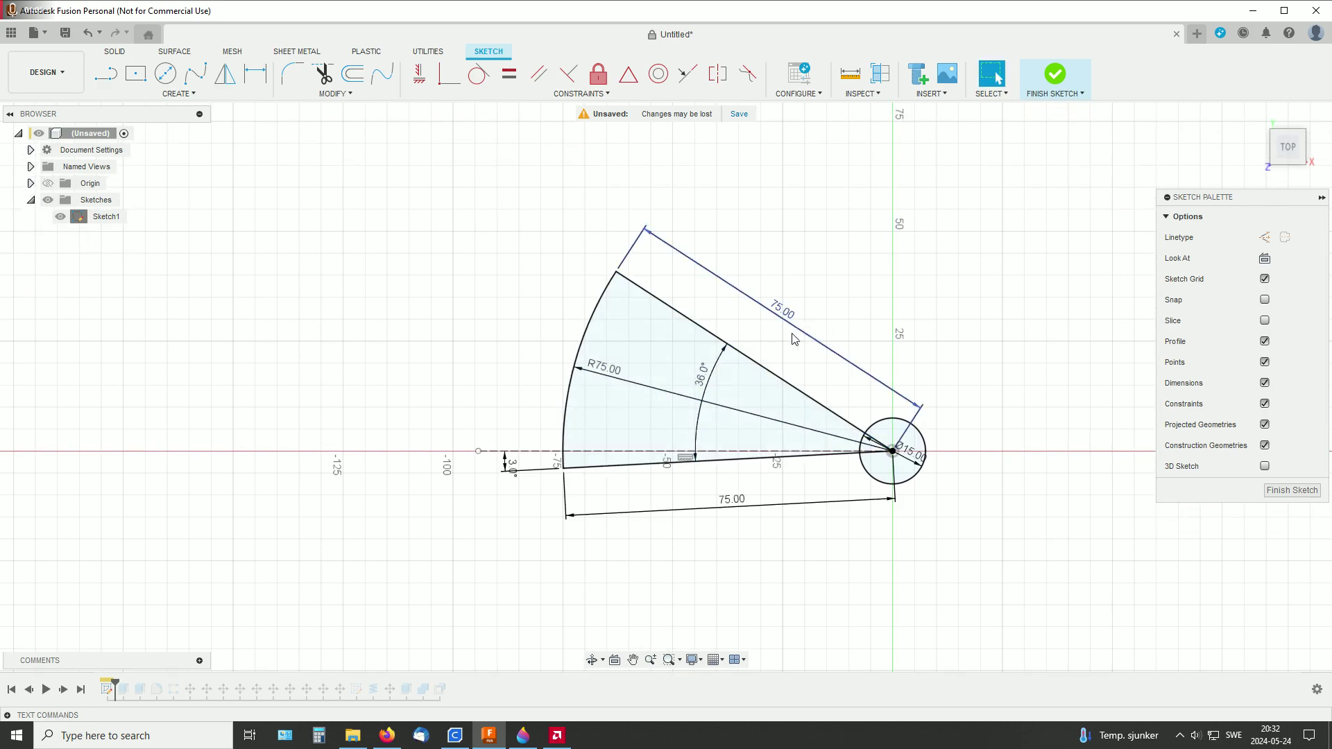
{"action": "left_click", "coordinate": [1055, 75]}
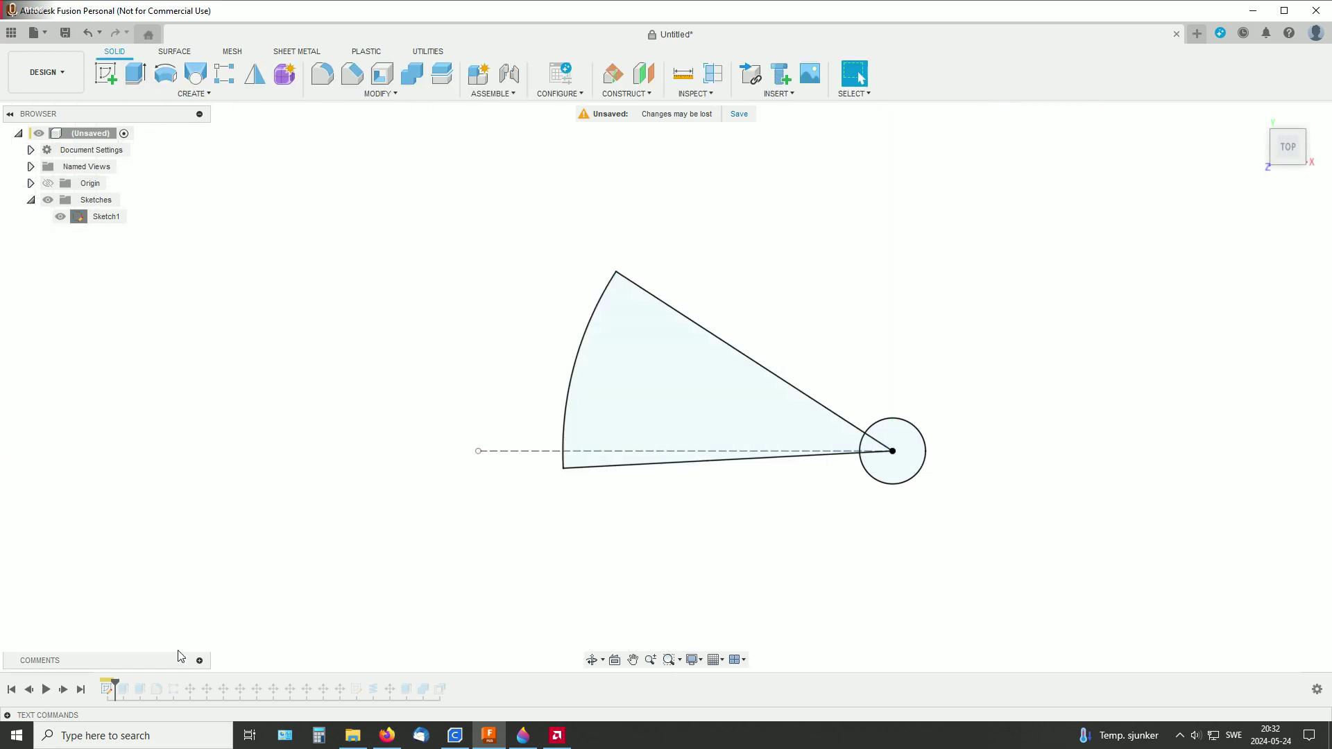
Roll the design history forward to the end and examine the lowest steps, baluster and handrail.
{"action": "left_click_drag", "start_coordinate": [115, 681], "coordinate": [438, 689]}
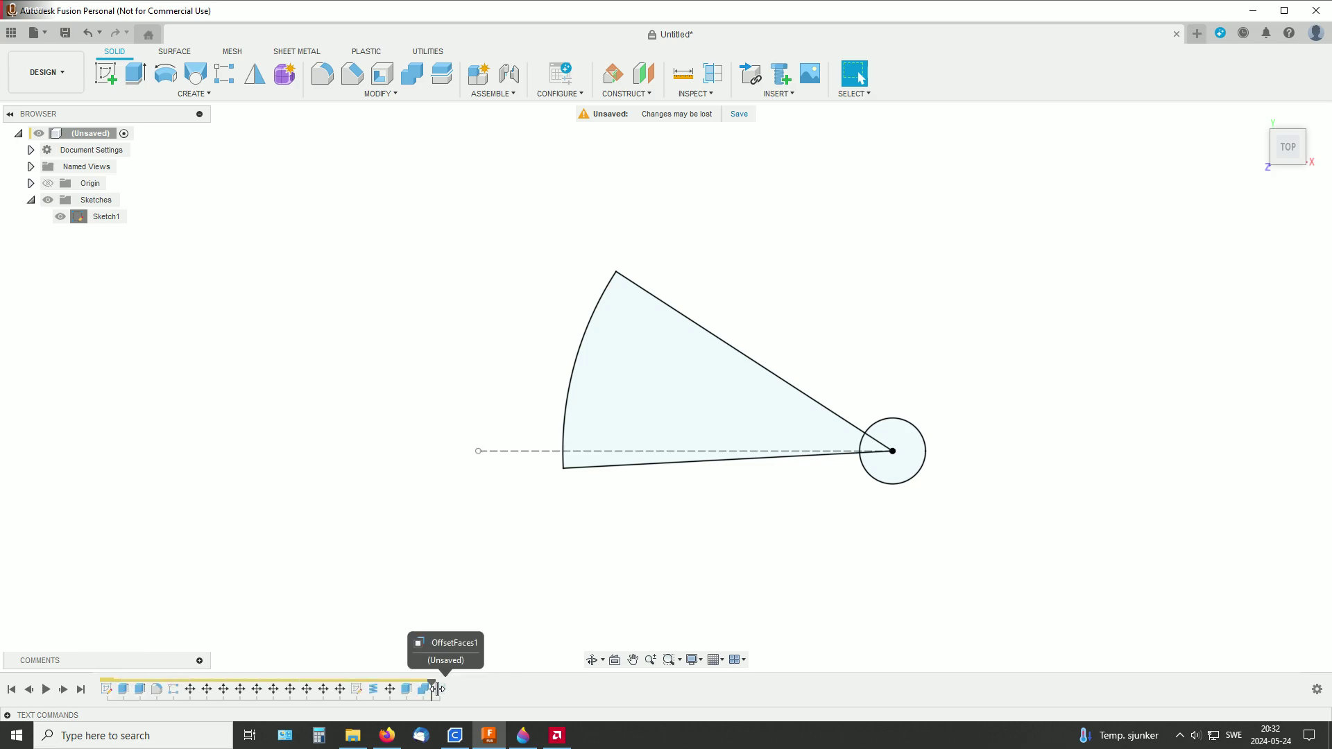
{"action": "middle_click_drag", "start_coordinate": [758, 548], "coordinate": [763, 488], "text": "shift"}
{"action": "middle_click_drag", "start_coordinate": [500, 420], "coordinate": [588, 437], "text": "shift"}
{"action": "left_click", "coordinate": [607, 303]}
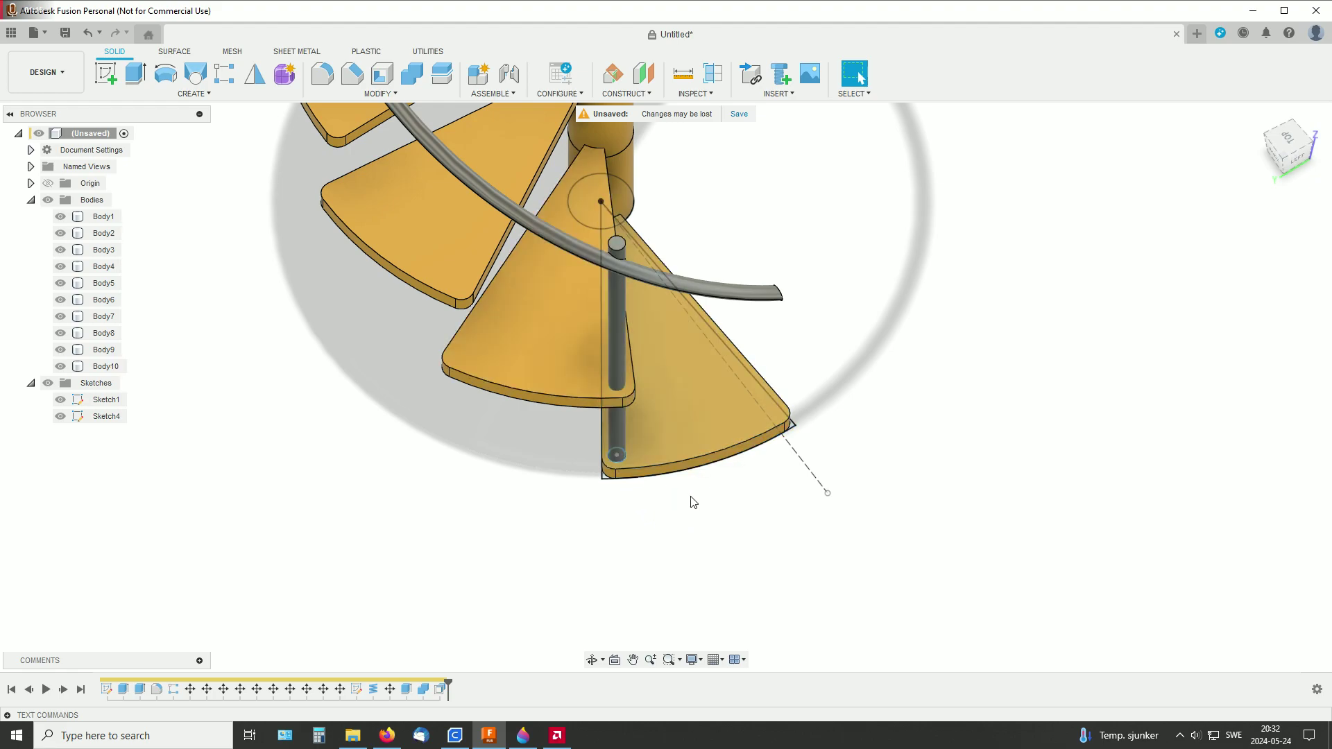
{"action": "middle_click_drag", "start_coordinate": [618, 408], "coordinate": [666, 493], "text": "shift"}
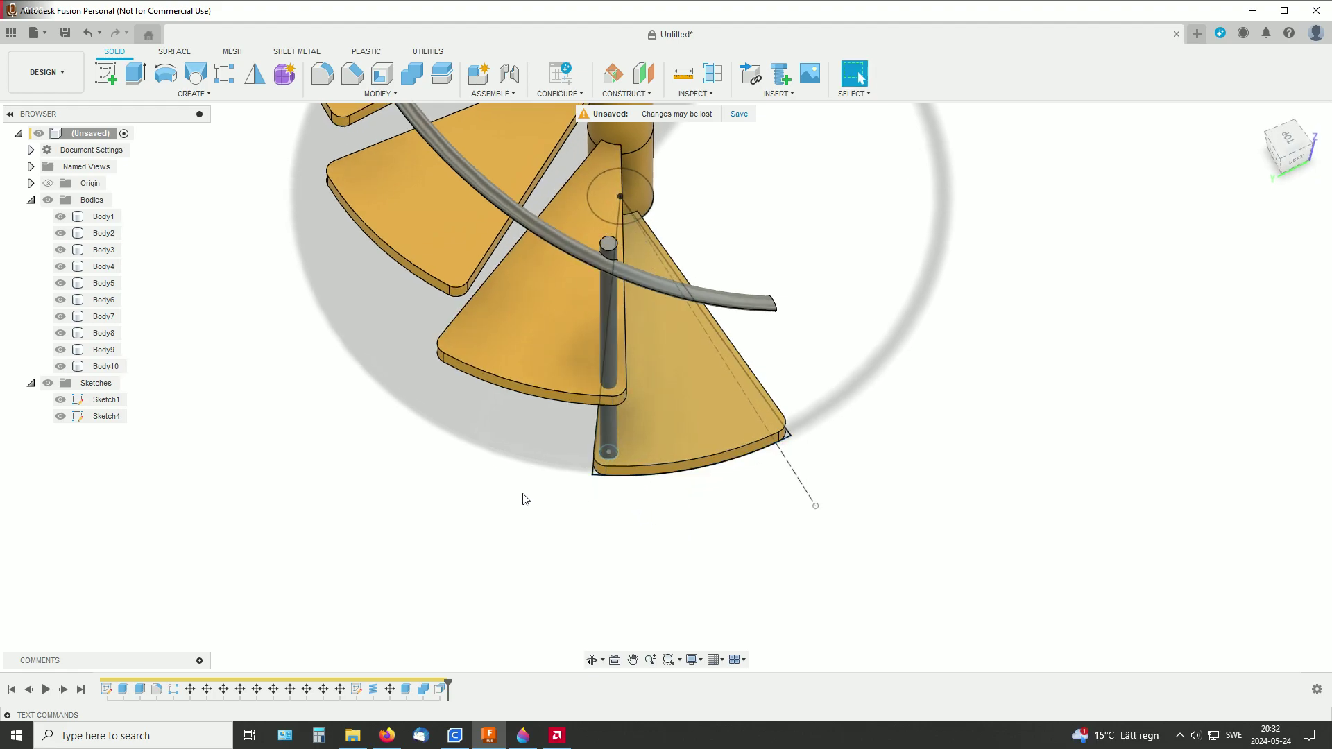
{"action": "scroll", "coordinate": [901, 430], "scroll_direction": "down", "scroll_amount": 3}
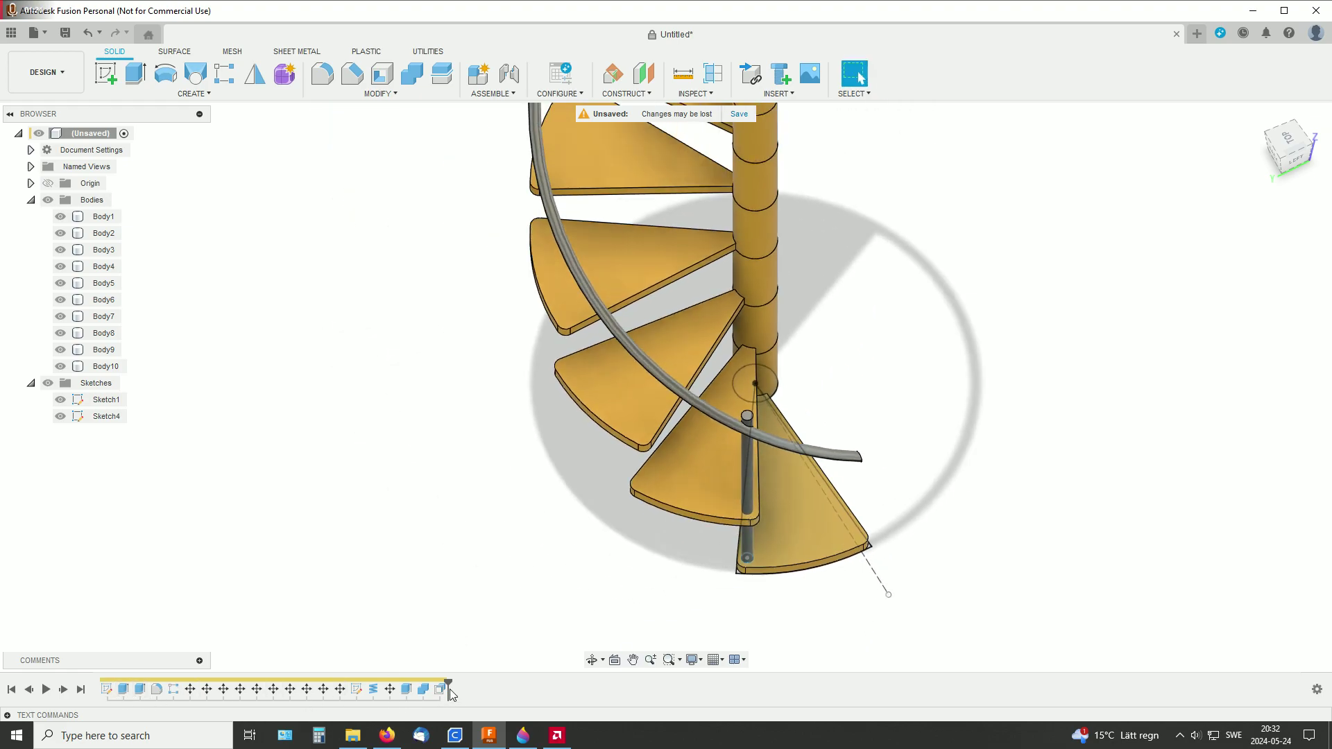
Roll the design history back to just after the second extrusion and examine the tread with its column section.
{"action": "left_click_drag", "start_coordinate": [448, 687], "coordinate": [132, 685]}
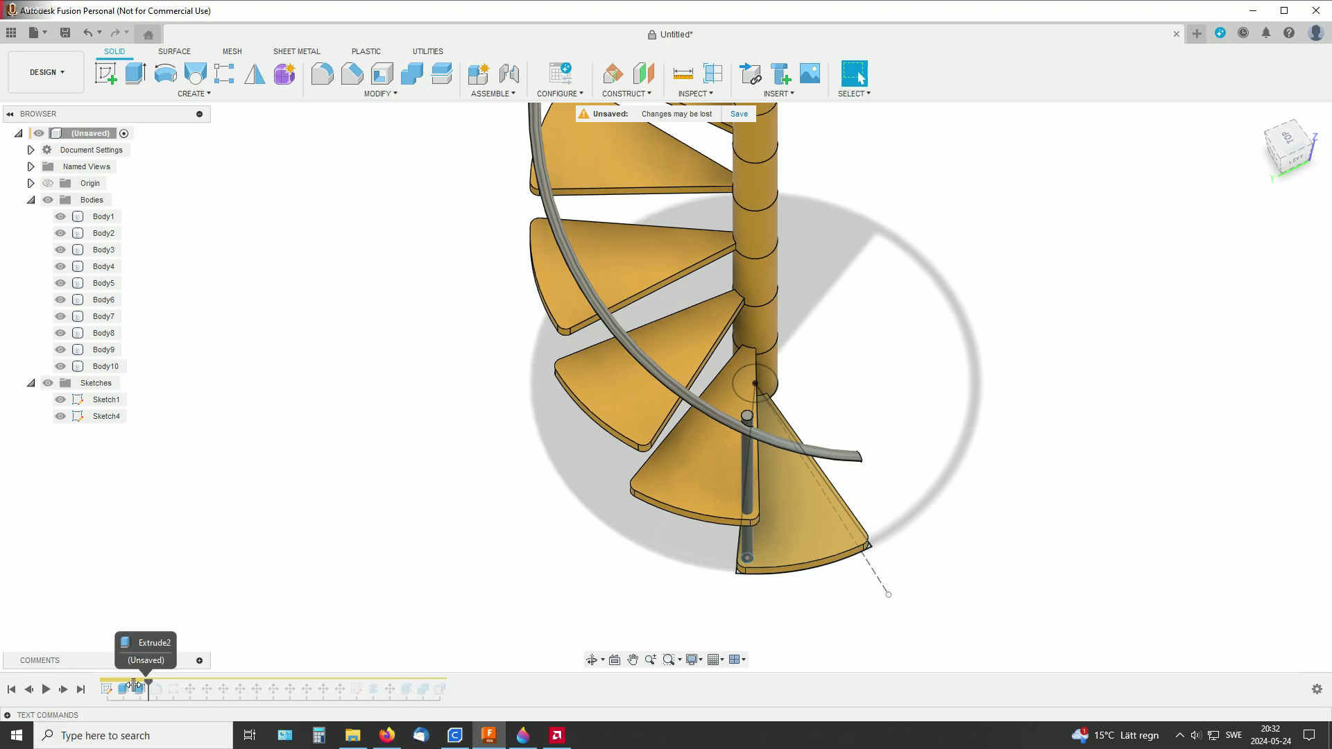
{"action": "middle_click_drag", "start_coordinate": [966, 498], "coordinate": [822, 479], "text": "shift"}
{"action": "middle_click_drag", "start_coordinate": [951, 533], "coordinate": [805, 466]}
{"action": "scroll", "coordinate": [767, 519], "scroll_direction": "up", "scroll_amount": 2}
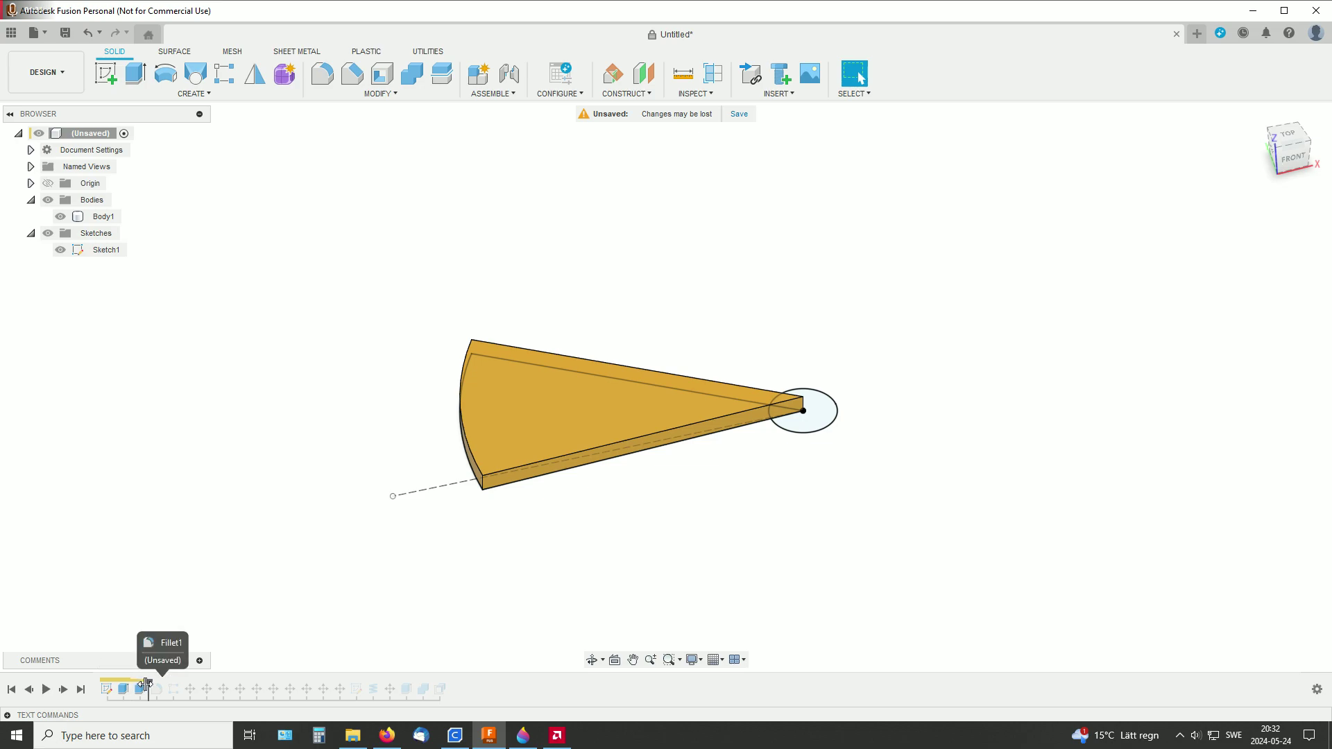
{"action": "left_click_drag", "start_coordinate": [135, 684], "coordinate": [148, 685]}
{"action": "middle_click_drag", "start_coordinate": [737, 565], "coordinate": [871, 446], "text": "shift"}
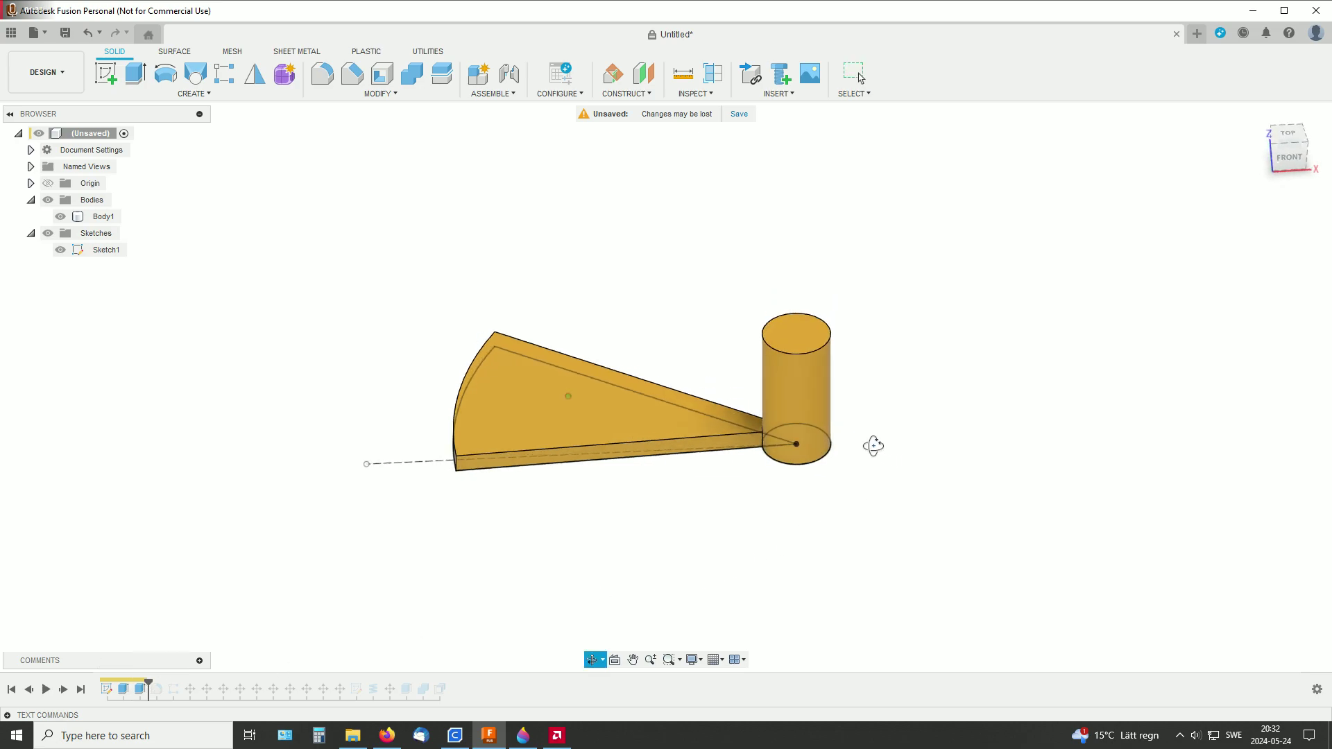
Open the column section's extrusion to review its profiles and distance, and close it.
{"action": "right_click", "coordinate": [140, 689]}
{"action": "left_click", "coordinate": [179, 540]}
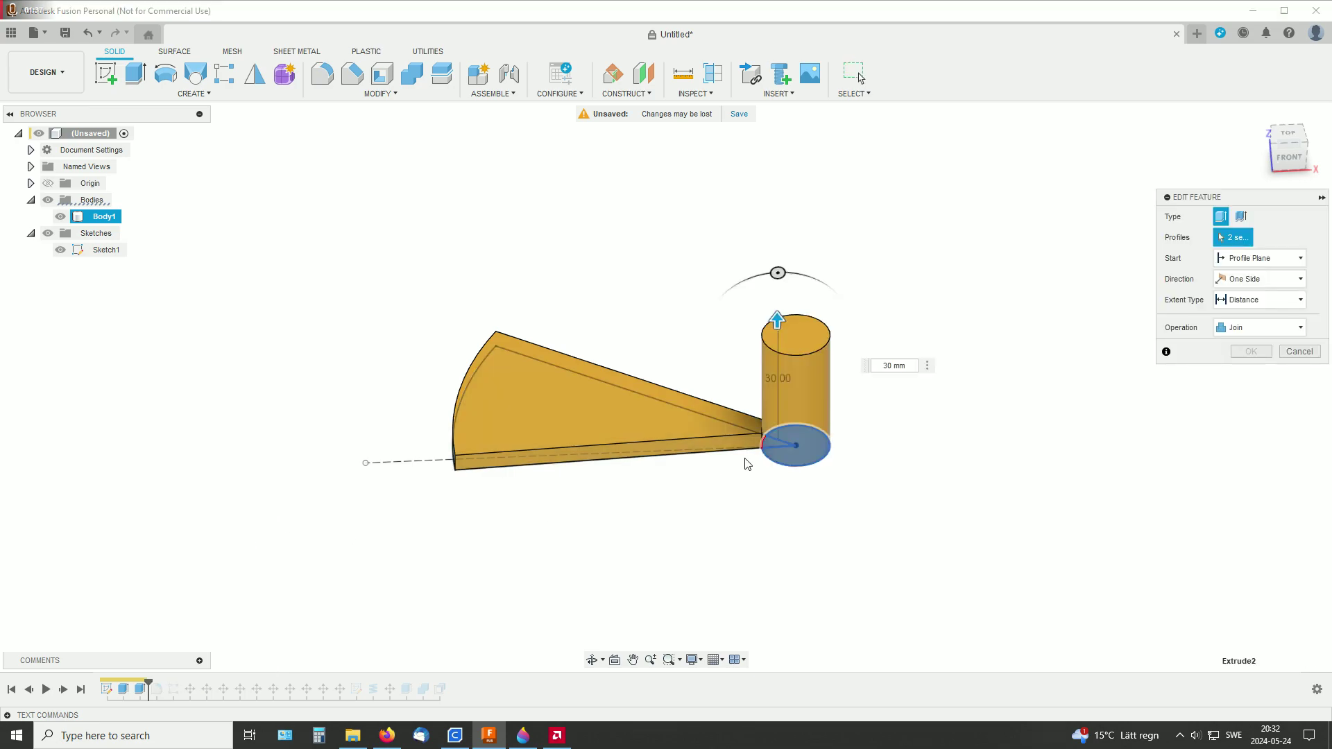
{"action": "middle_click_drag", "start_coordinate": [849, 438], "coordinate": [835, 481]}
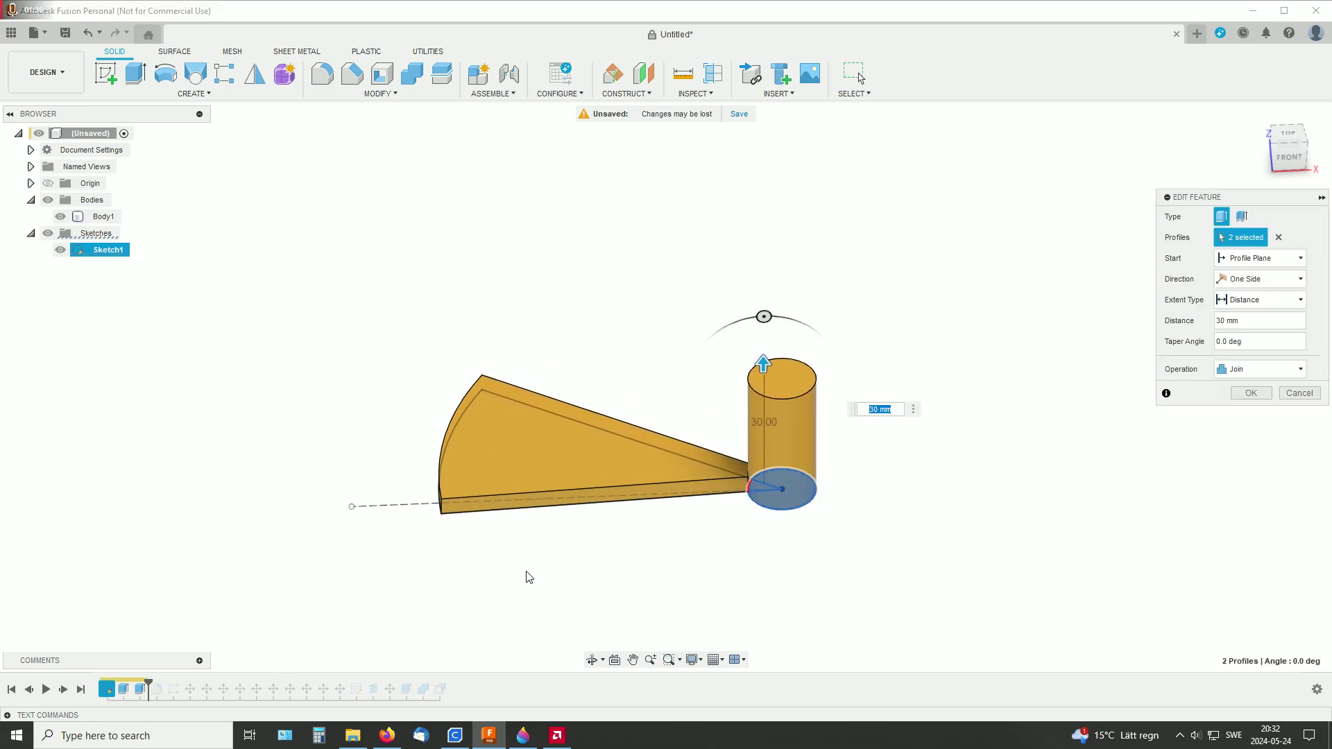
{"action": "left_click", "coordinate": [1251, 394]}
Advance the design history past the fillet and examine the rounded outer corners of the tread.
{"action": "left_click_drag", "start_coordinate": [157, 682], "coordinate": [165, 681]}
{"action": "scroll", "coordinate": [633, 579], "scroll_direction": "up", "scroll_amount": 4}
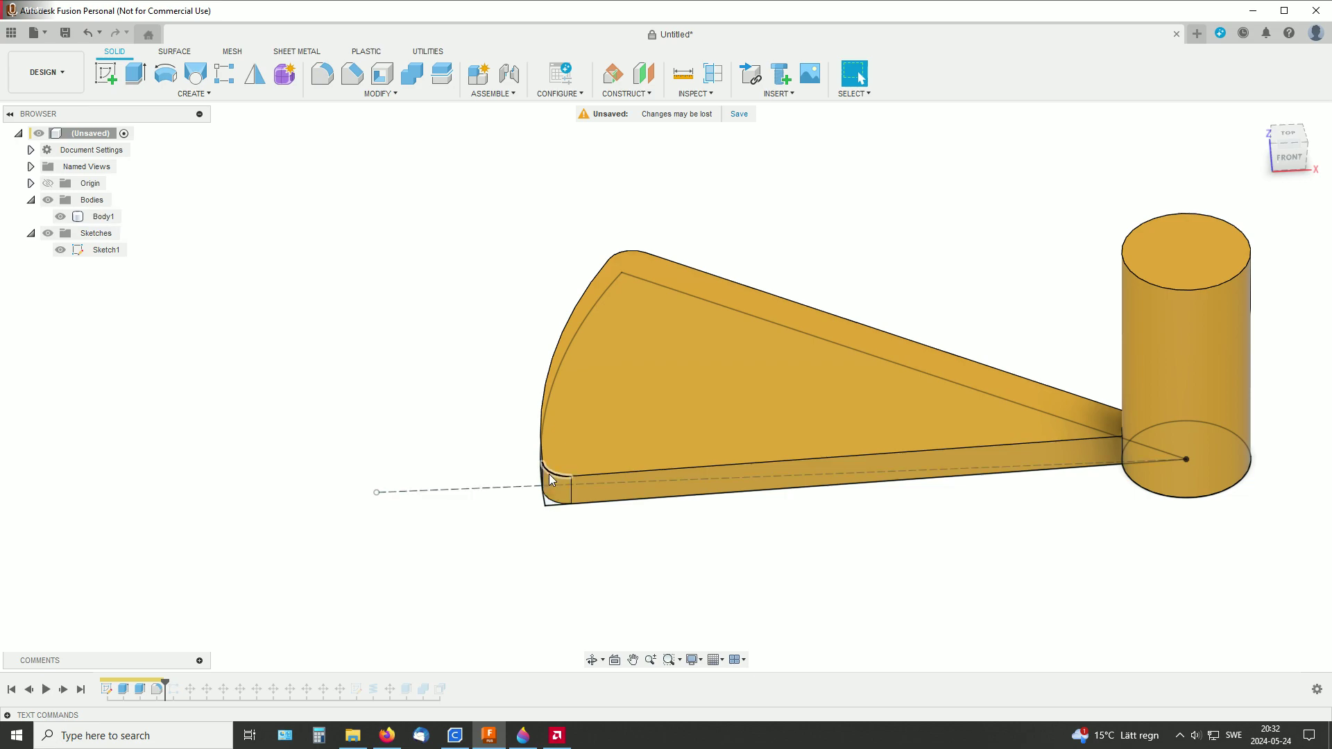
{"action": "left_click", "coordinate": [547, 494]}
{"action": "scroll", "coordinate": [639, 580], "scroll_direction": "down", "scroll_amount": 5}
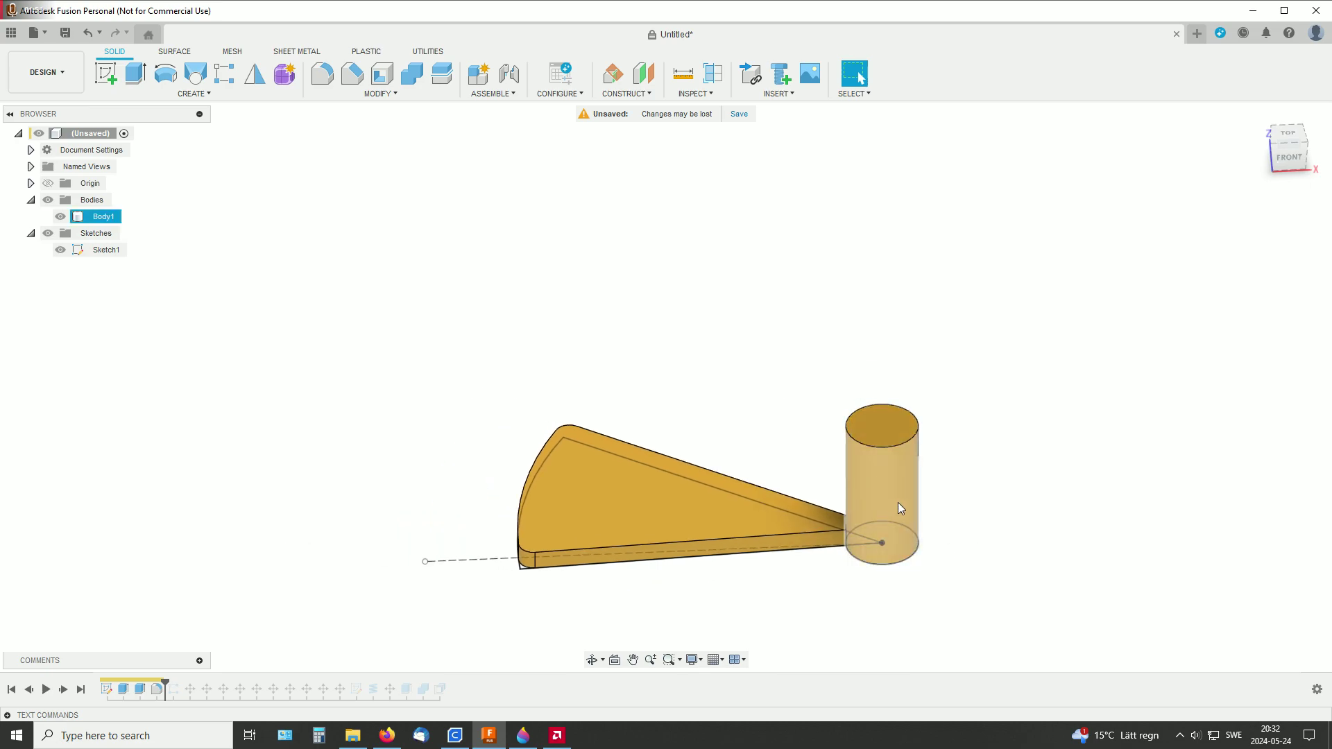
{"action": "scroll", "coordinate": [897, 503], "scroll_direction": "down", "scroll_amount": 1}
{"action": "middle_click_drag", "start_coordinate": [863, 377], "coordinate": [831, 424]}
{"action": "middle_click_drag", "start_coordinate": [909, 484], "coordinate": [868, 493]}
{"action": "scroll", "coordinate": [881, 515], "scroll_direction": "down", "scroll_amount": 3}
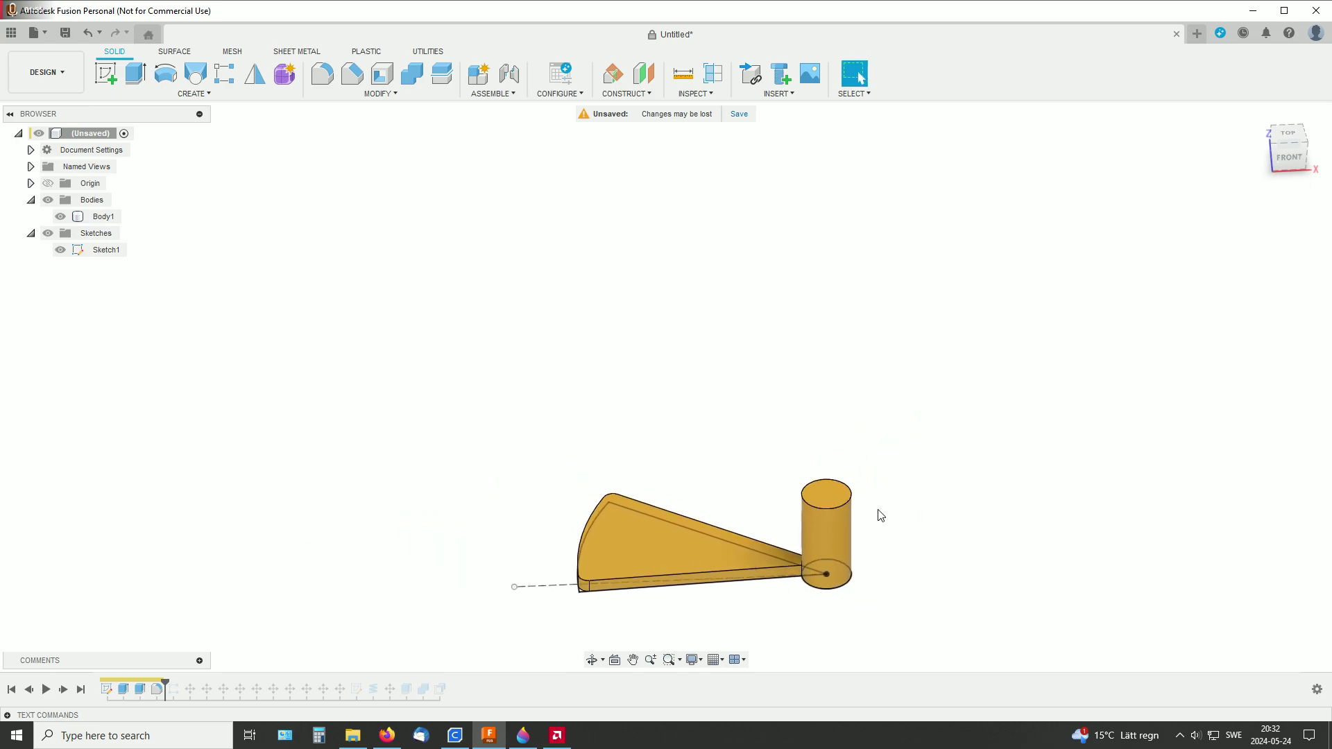
{"action": "middle_click_drag", "start_coordinate": [940, 517], "coordinate": [852, 520]}
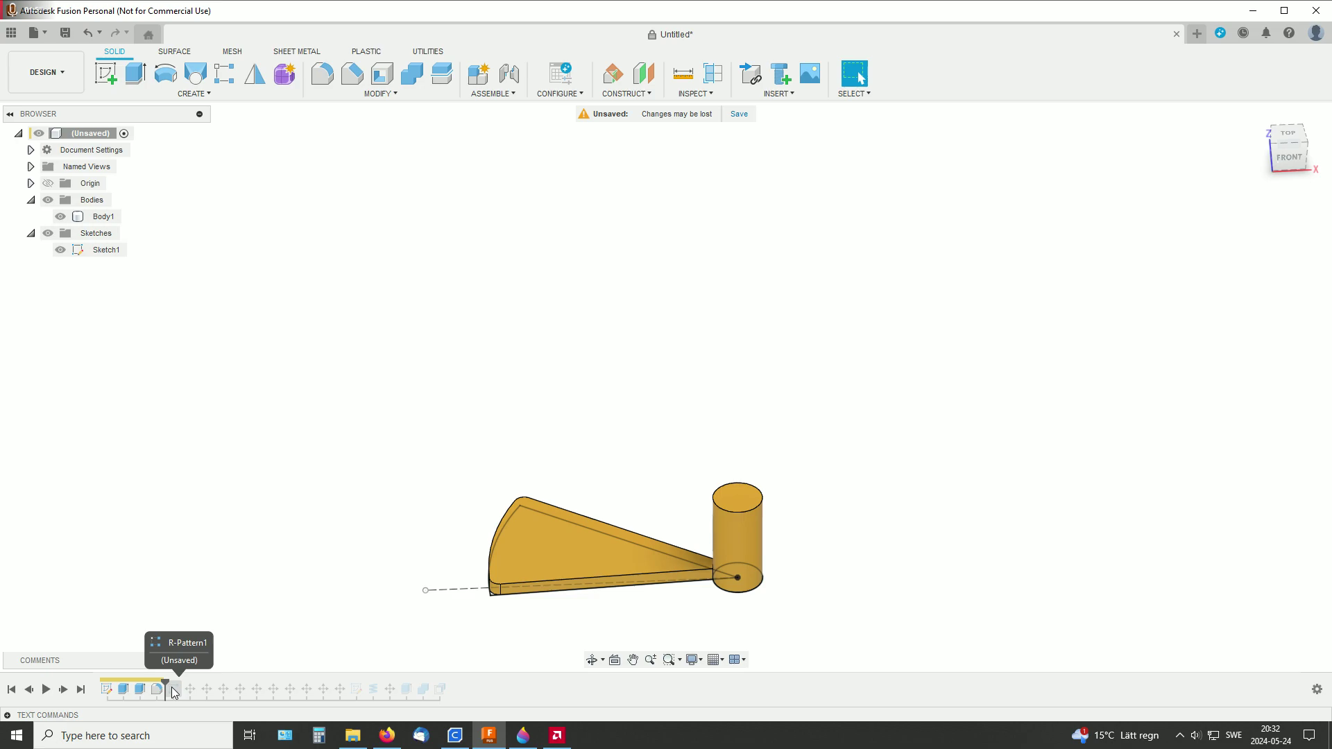
Advance the design history past the rectangular pattern and review the pattern's quantity, spacing and axis settings.
{"action": "left_click_drag", "start_coordinate": [166, 681], "coordinate": [182, 682]}
{"action": "scroll", "coordinate": [930, 476], "scroll_direction": "down", "scroll_amount": 3}
{"action": "middle_click_drag", "start_coordinate": [924, 562], "coordinate": [894, 481]}
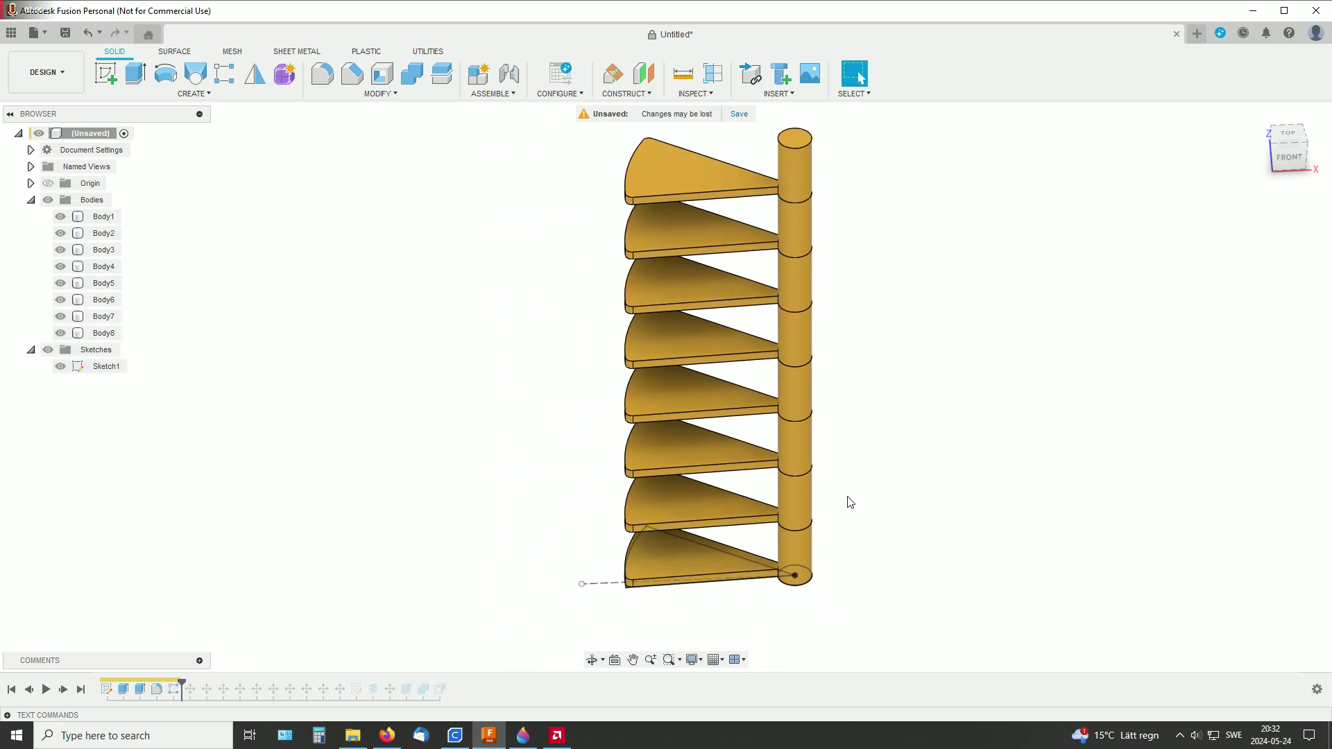
{"action": "right_click", "coordinate": [174, 691]}
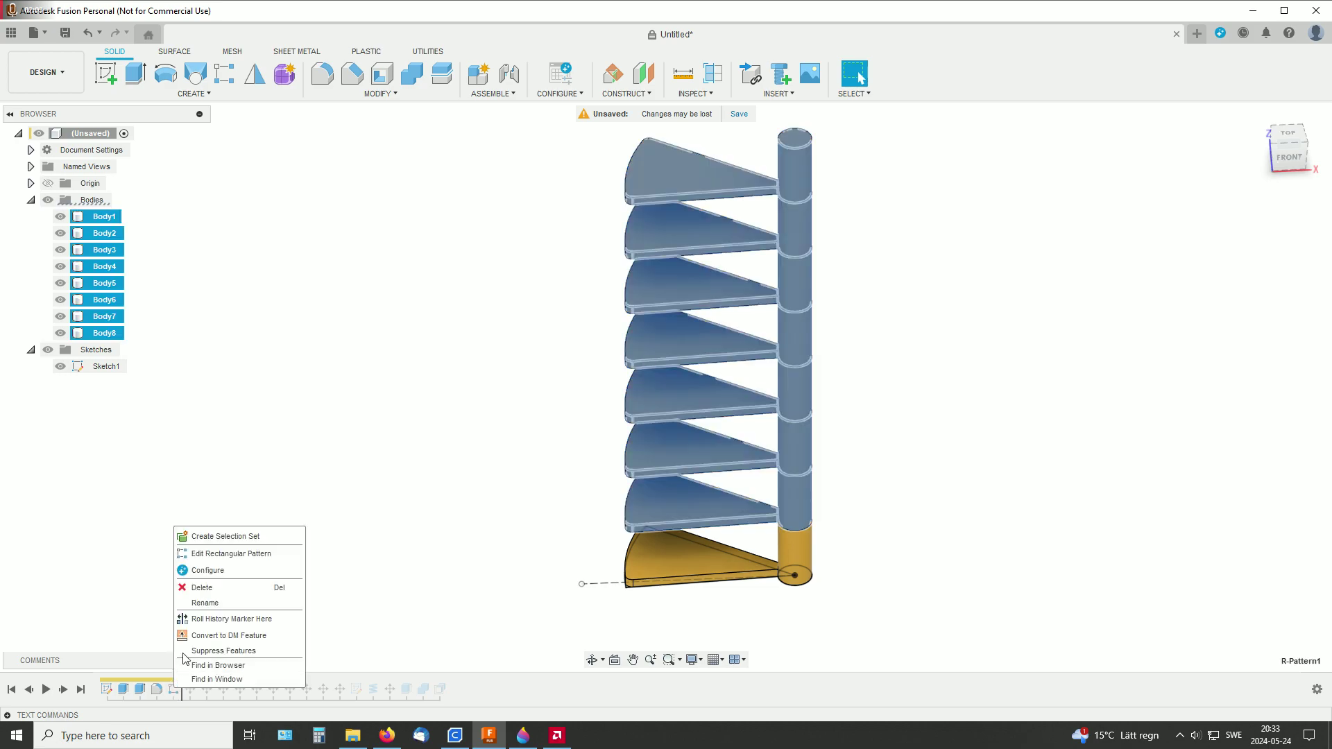
{"action": "left_click", "coordinate": [231, 553]}
{"action": "middle_click_drag", "start_coordinate": [1047, 419], "coordinate": [996, 446]}
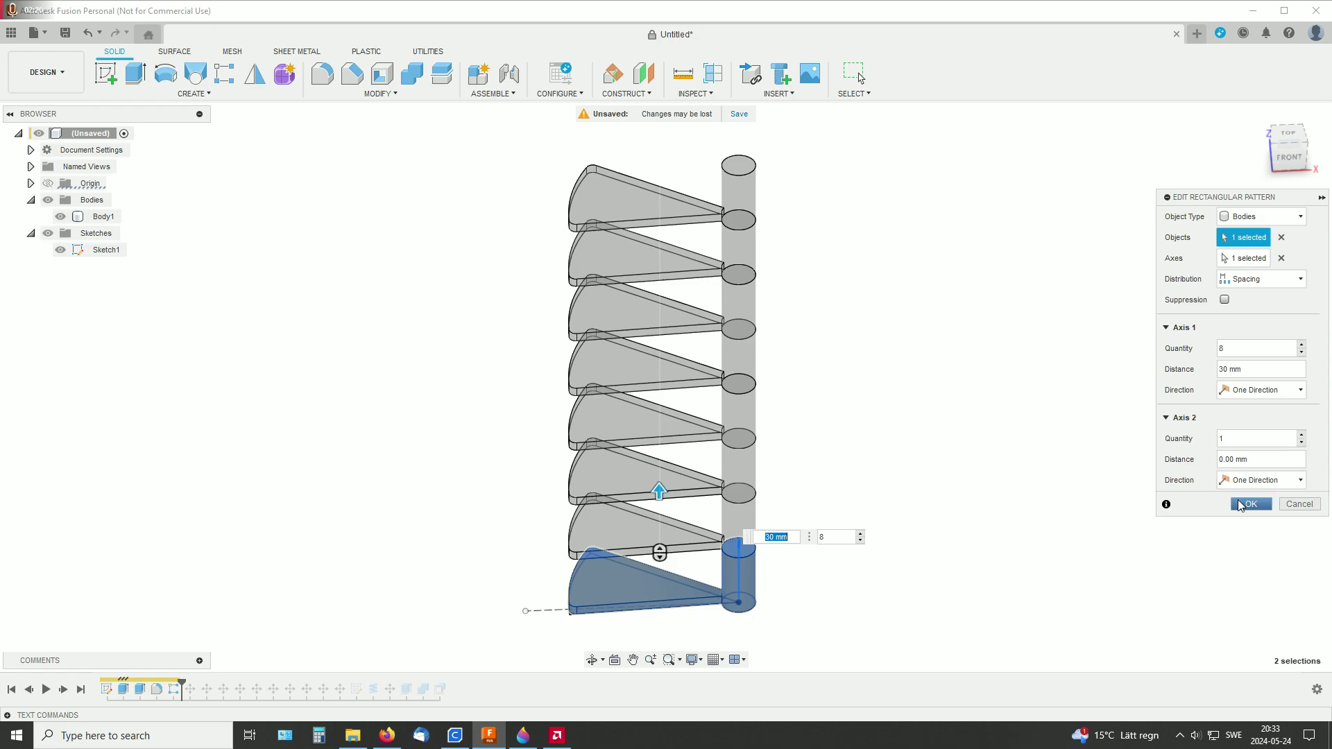
{"action": "left_click", "coordinate": [1240, 505]}
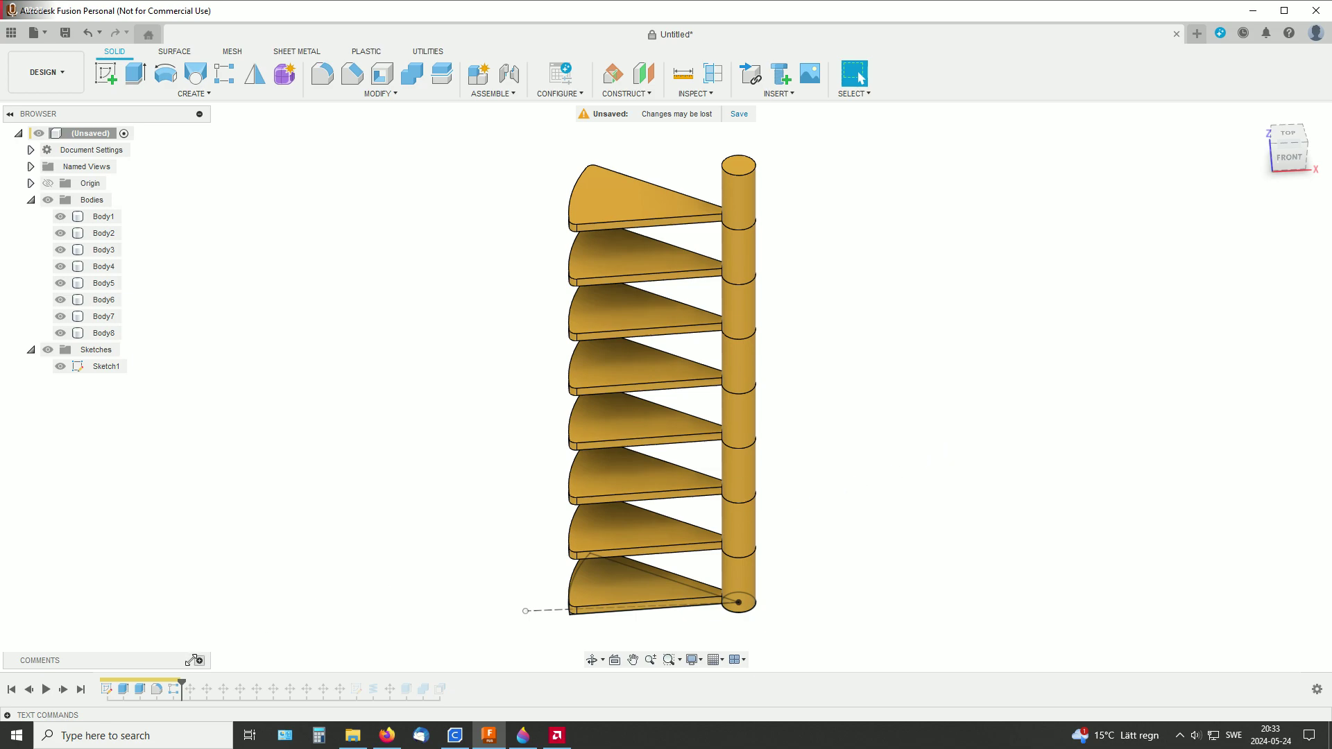
Advance the design history through the first three moves and examine how the second, third and fourth steps are rotated.
{"action": "middle_click_drag", "start_coordinate": [922, 467], "coordinate": [892, 437], "text": "shift"}
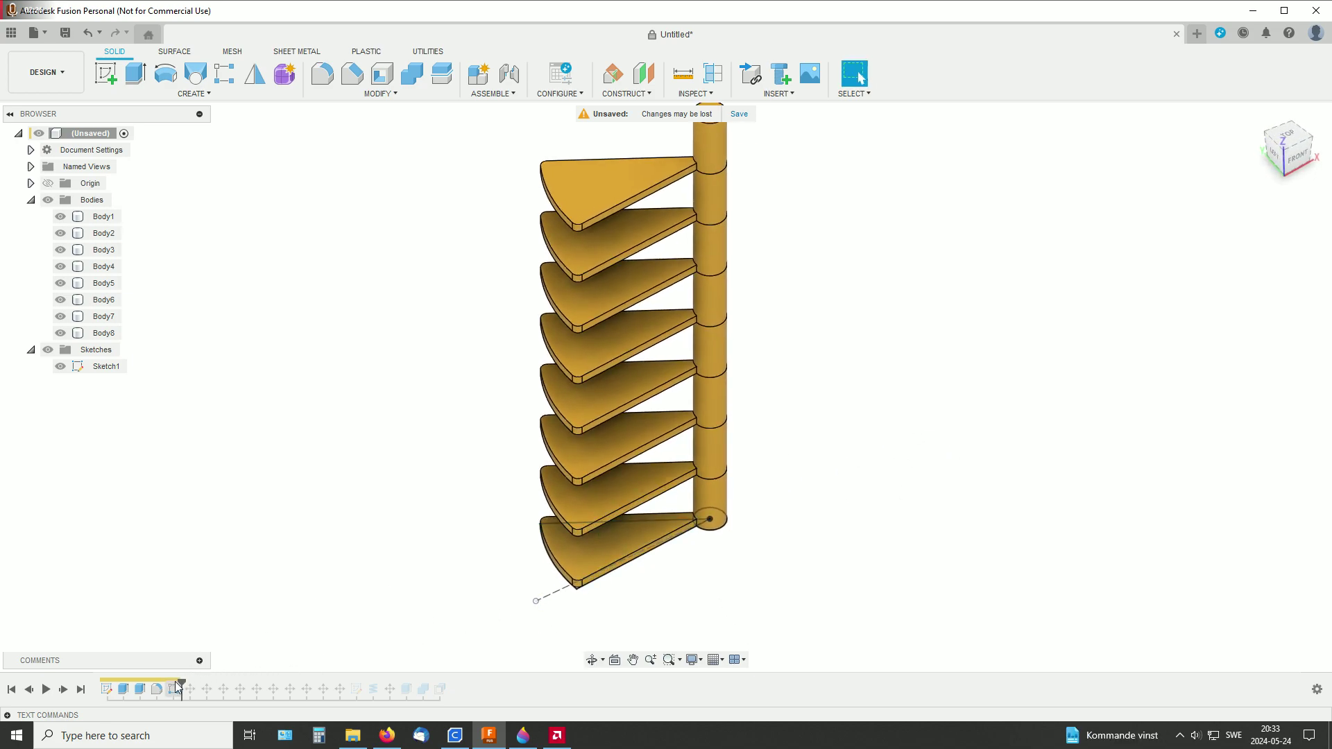
{"action": "left_click_drag", "start_coordinate": [181, 686], "coordinate": [199, 686]}
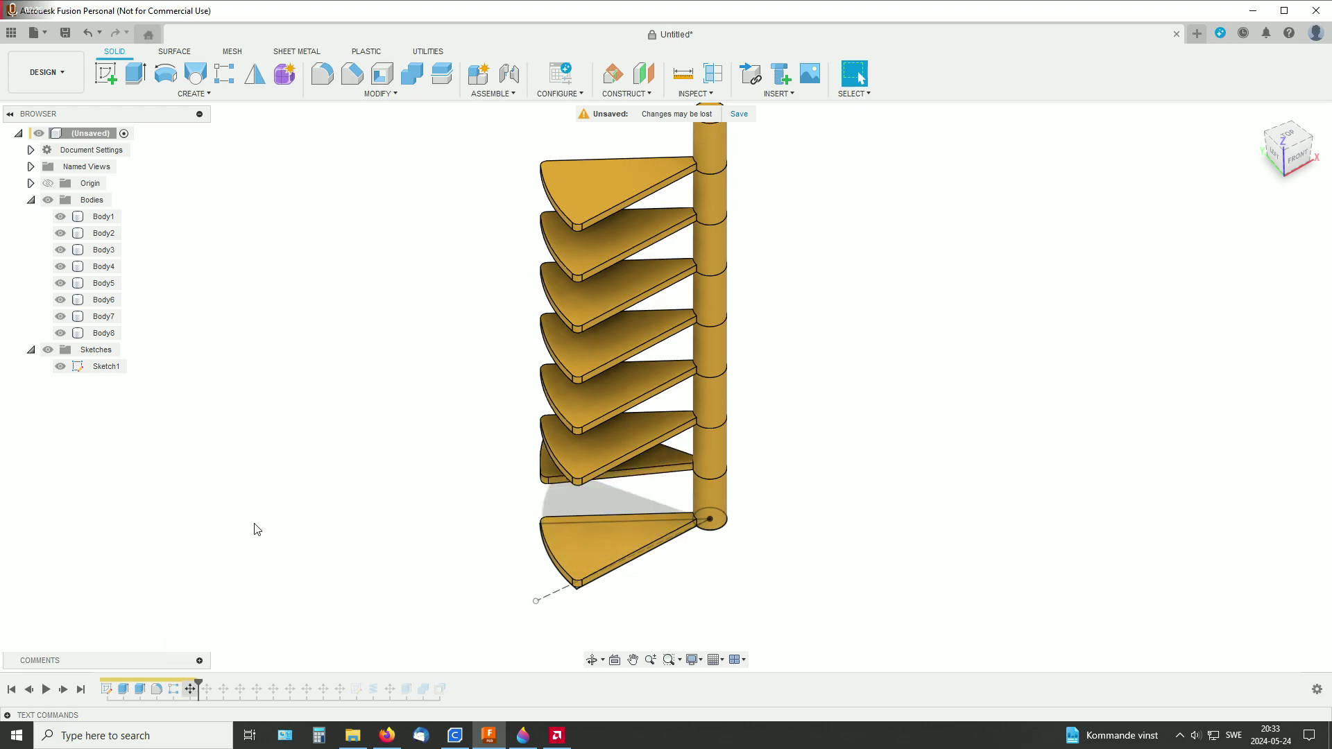
{"action": "middle_click_drag", "start_coordinate": [258, 531], "coordinate": [360, 506], "text": "shift"}
{"action": "middle_click_drag", "start_coordinate": [415, 559], "coordinate": [435, 558], "text": "shift"}
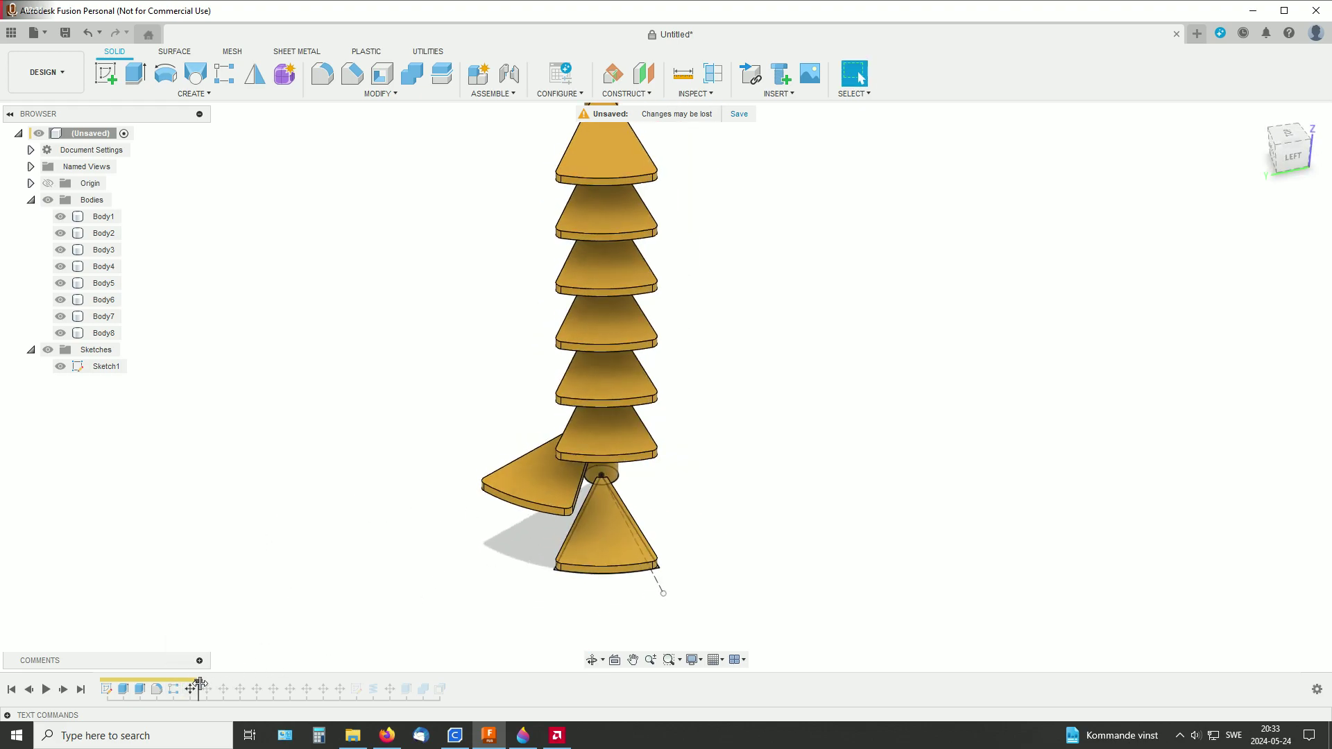
{"action": "left_click_drag", "start_coordinate": [200, 682], "coordinate": [232, 685]}
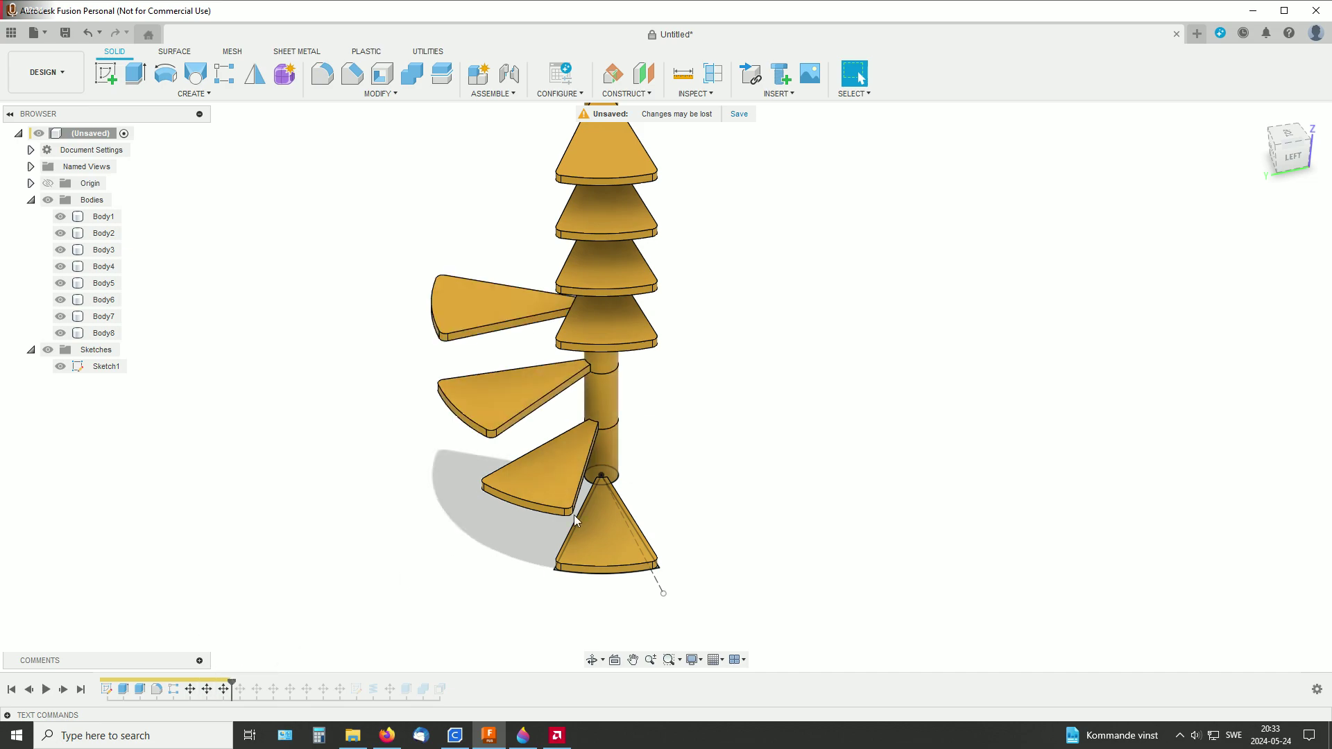
{"action": "middle_click_drag", "start_coordinate": [529, 536], "coordinate": [805, 439], "text": "shift"}
{"action": "middle_click_drag", "start_coordinate": [669, 425], "coordinate": [606, 463], "text": "shift"}
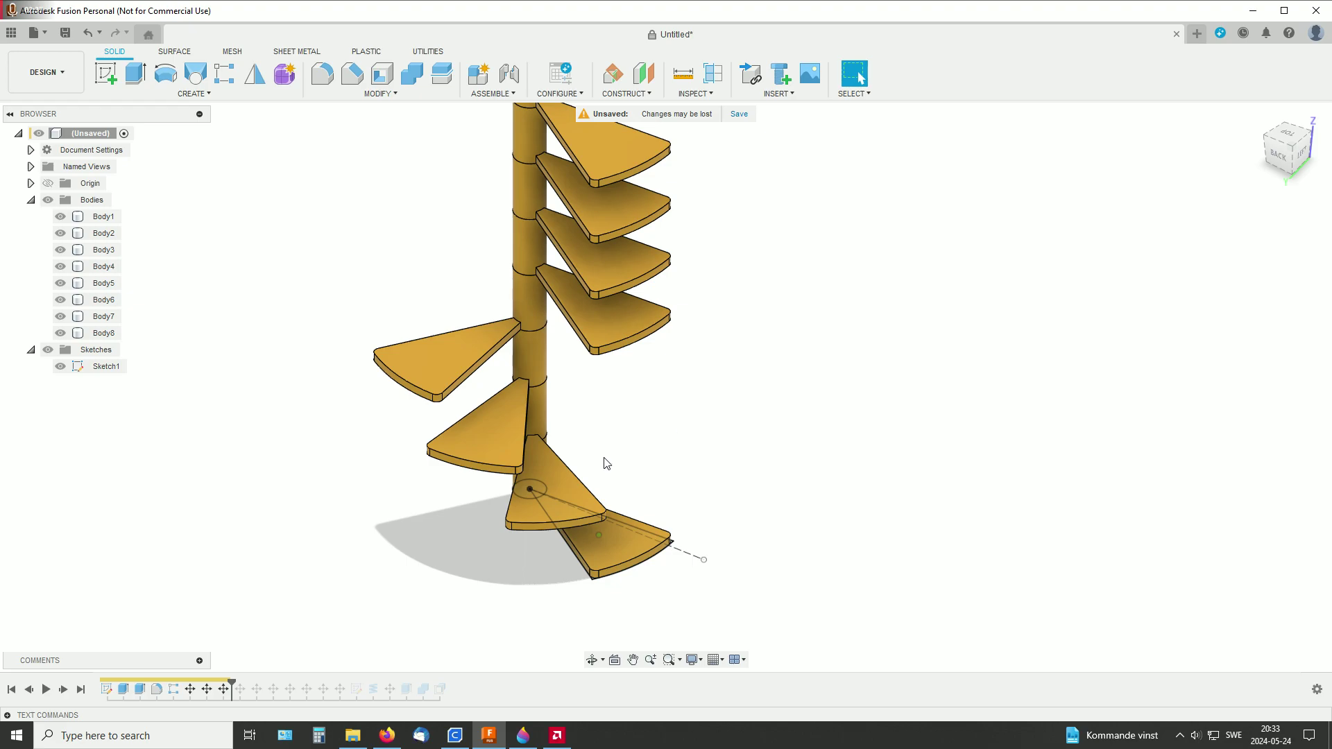
Open the third move feature for editing and set the fourth step's pivot at the centre of its column section.
{"action": "right_click", "coordinate": [223, 689]}
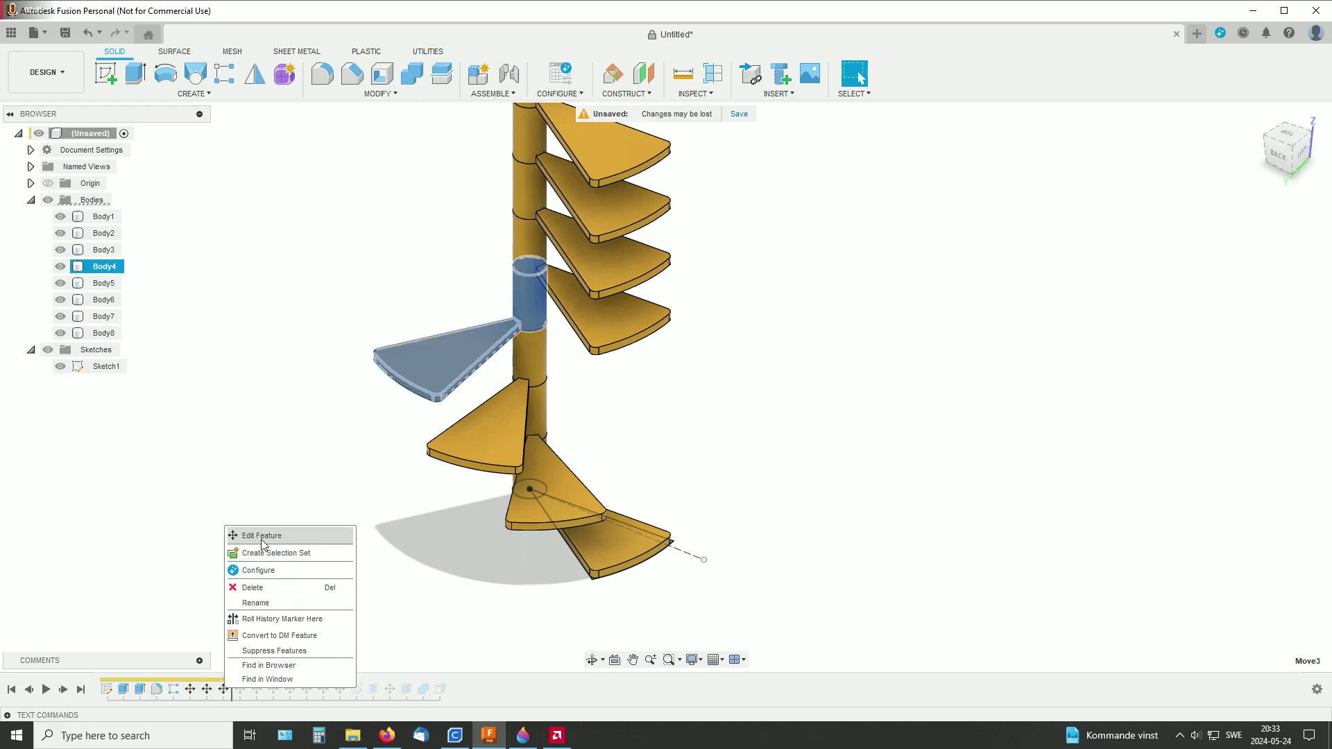
{"action": "left_click", "coordinate": [263, 539]}
{"action": "middle_click_drag", "start_coordinate": [728, 452], "coordinate": [899, 496]}
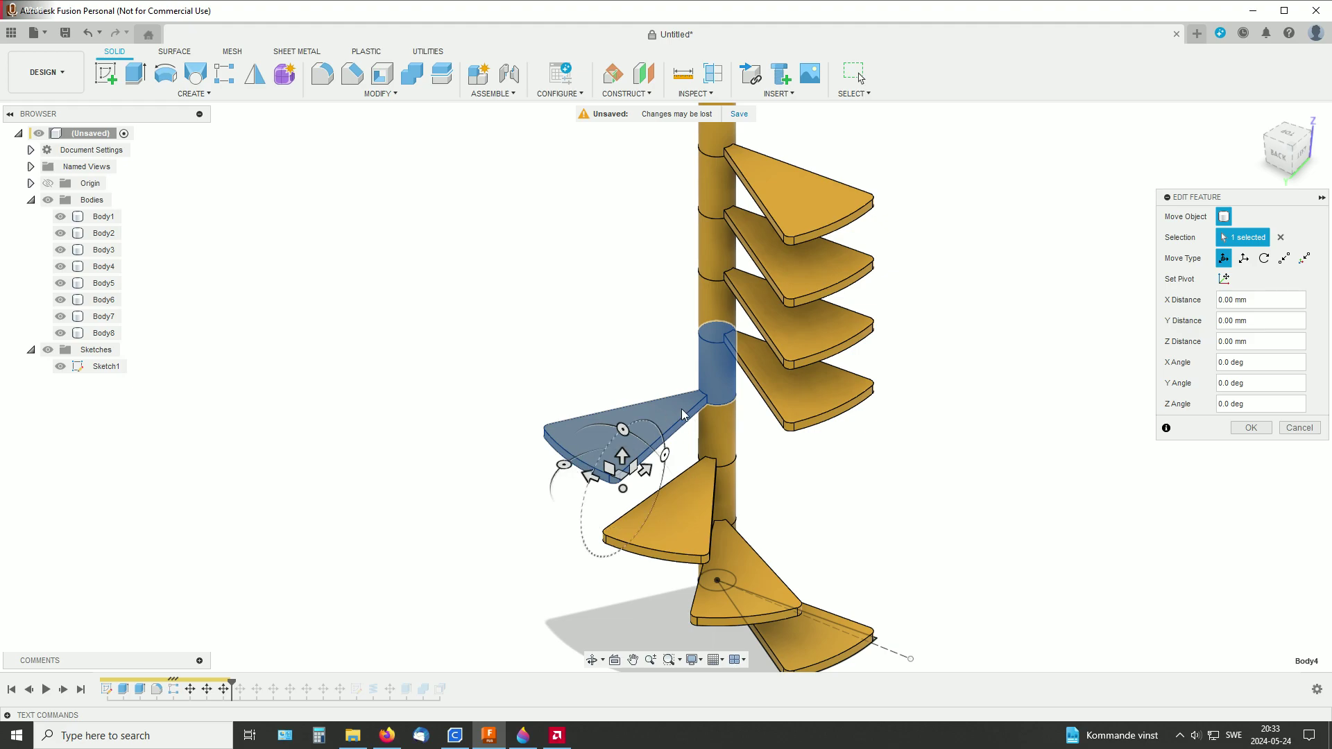
{"action": "left_click_drag", "start_coordinate": [564, 460], "coordinate": [538, 452]}
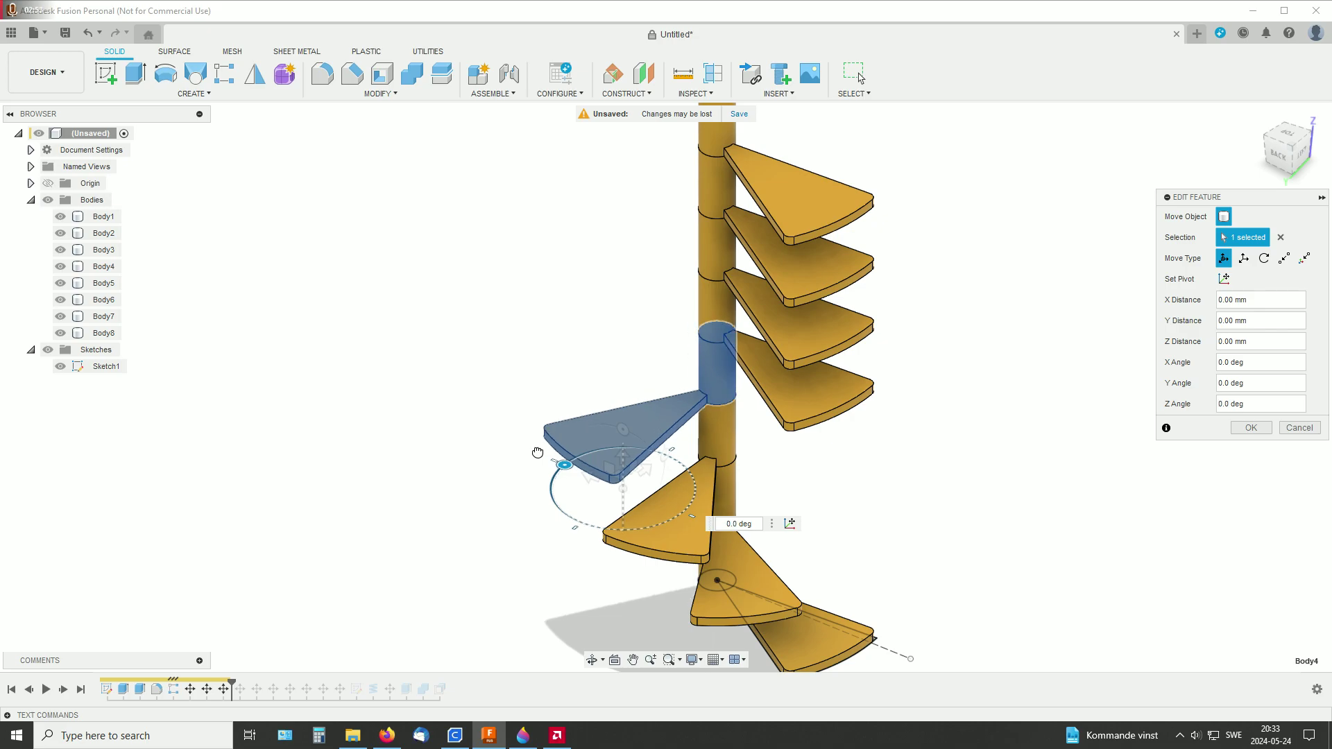
{"action": "left_click", "coordinate": [1224, 280]}
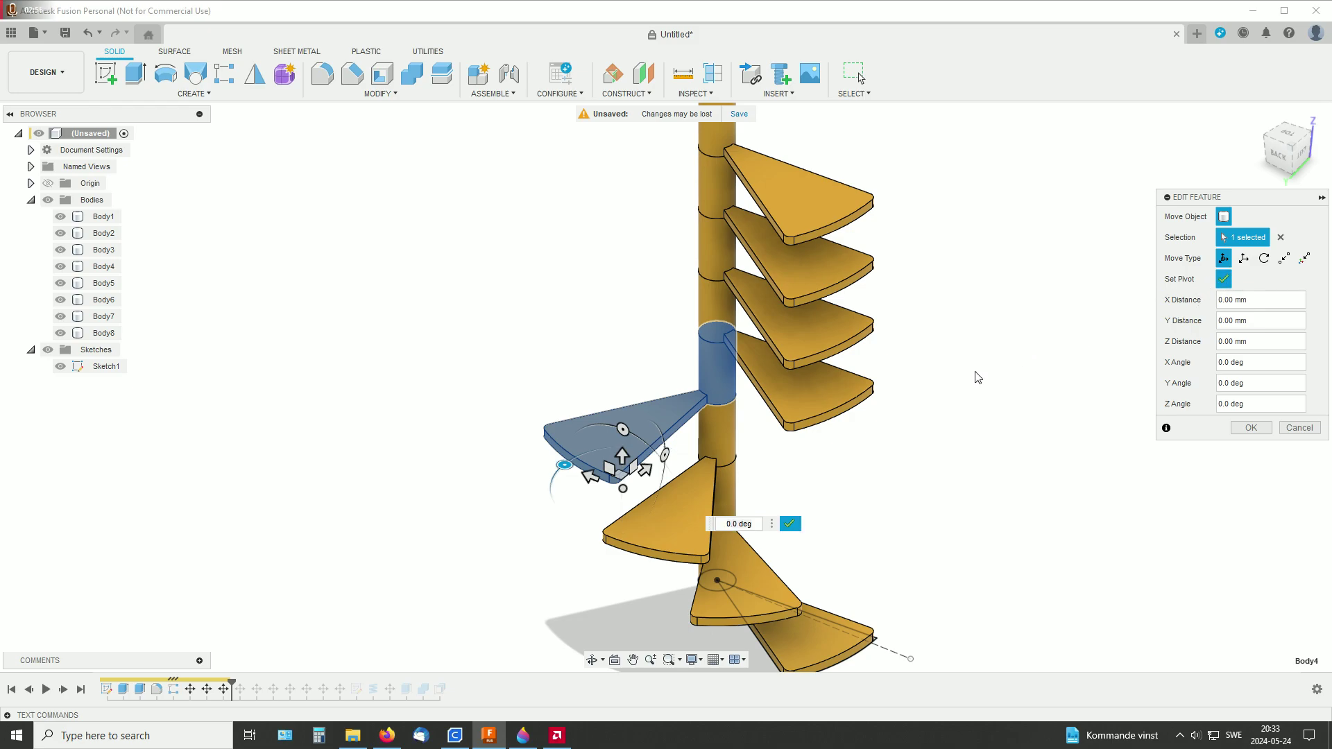
{"action": "left_click", "coordinate": [719, 364]}
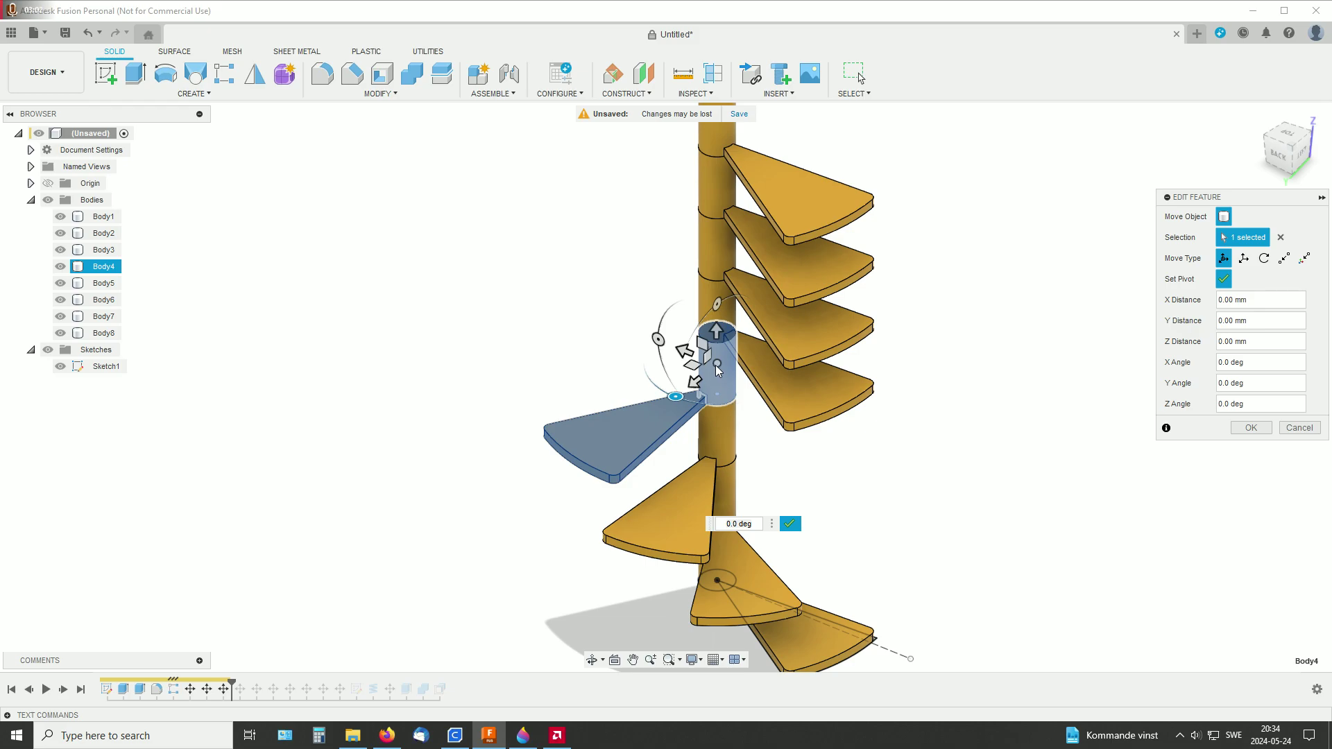
{"action": "left_click", "coordinate": [719, 371]}
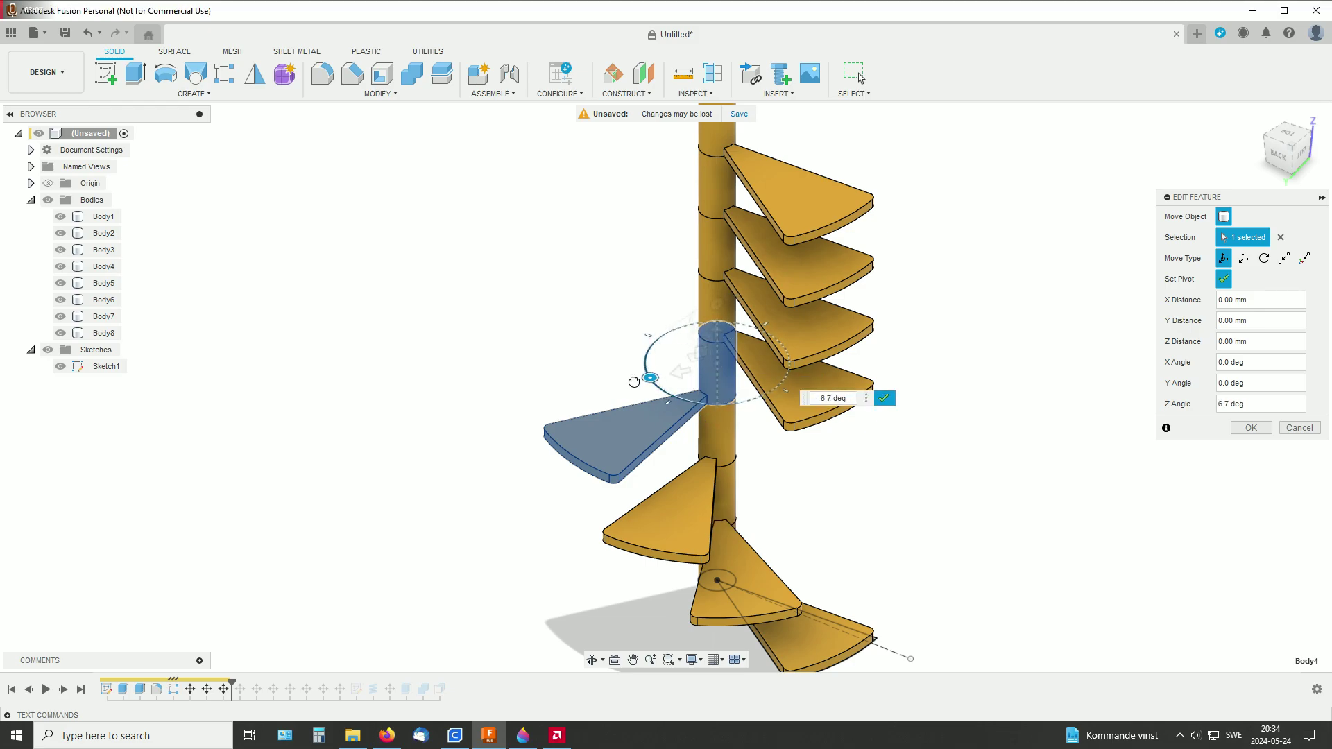
Try the rotation handles around the column centre, confirm the pivot and finish editing the fourth step's move.
{"action": "left_click", "coordinate": [658, 341]}
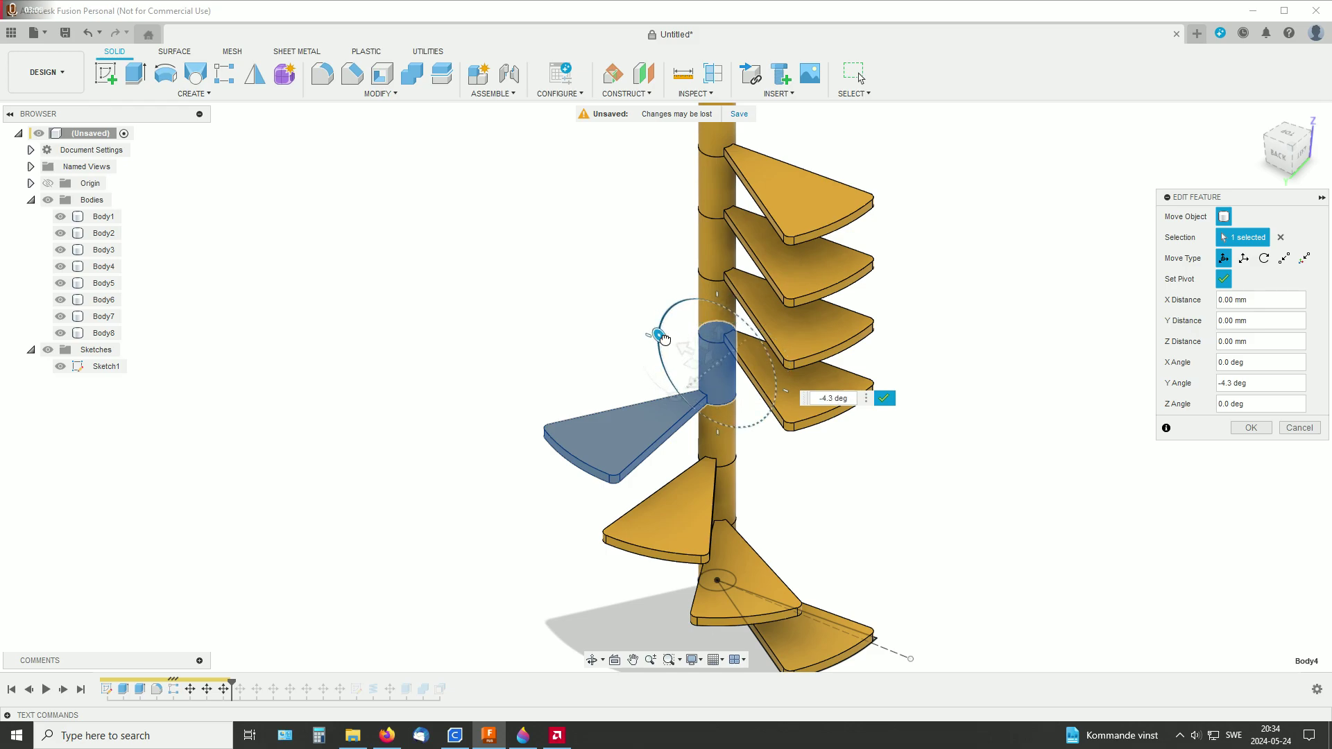
{"action": "mouse_move", "coordinate": [659, 344]}
{"action": "left_mouse_down"}
{"action": "mouse_move", "coordinate": [700, 309]}
{"action": "mouse_move", "coordinate": [662, 310]}
{"action": "mouse_move", "coordinate": [658, 341]}
{"action": "left_mouse_up"}
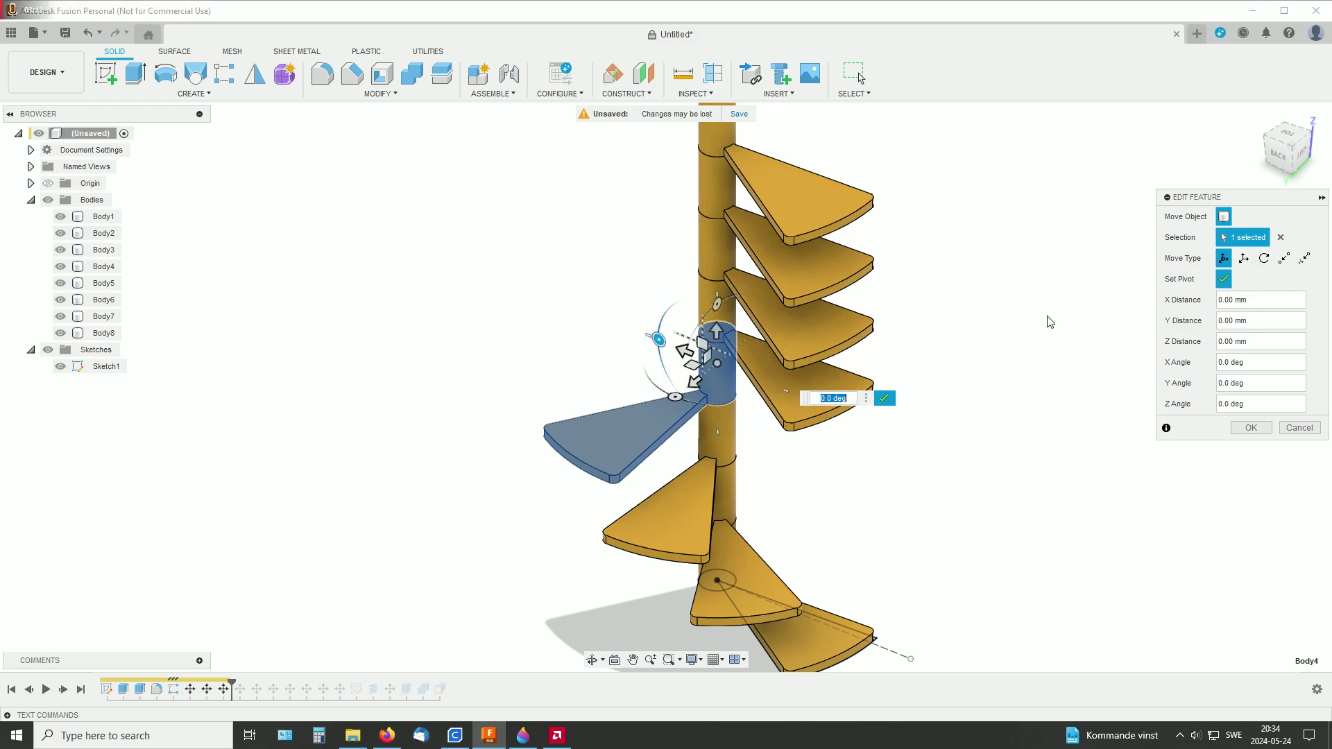
{"action": "left_click", "coordinate": [1224, 280]}
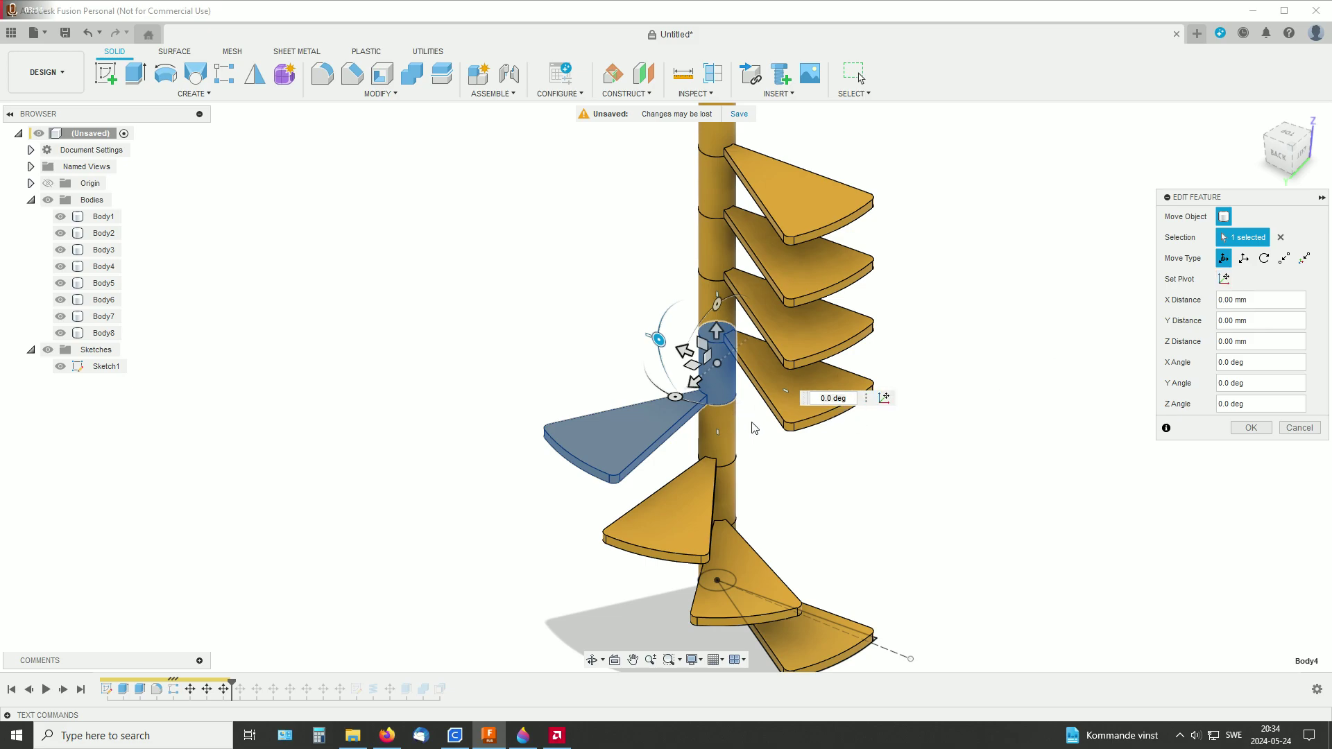
{"action": "mouse_move", "coordinate": [670, 397]}
{"action": "left_mouse_down"}
{"action": "mouse_move", "coordinate": [645, 364]}
{"action": "mouse_move", "coordinate": [689, 409]}
{"action": "mouse_move", "coordinate": [643, 398]}
{"action": "mouse_move", "coordinate": [671, 405]}
{"action": "left_mouse_up"}
{"action": "left_click", "coordinate": [1251, 427]}
{"action": "middle_click_drag", "start_coordinate": [1109, 430], "coordinate": [888, 495], "text": "shift"}
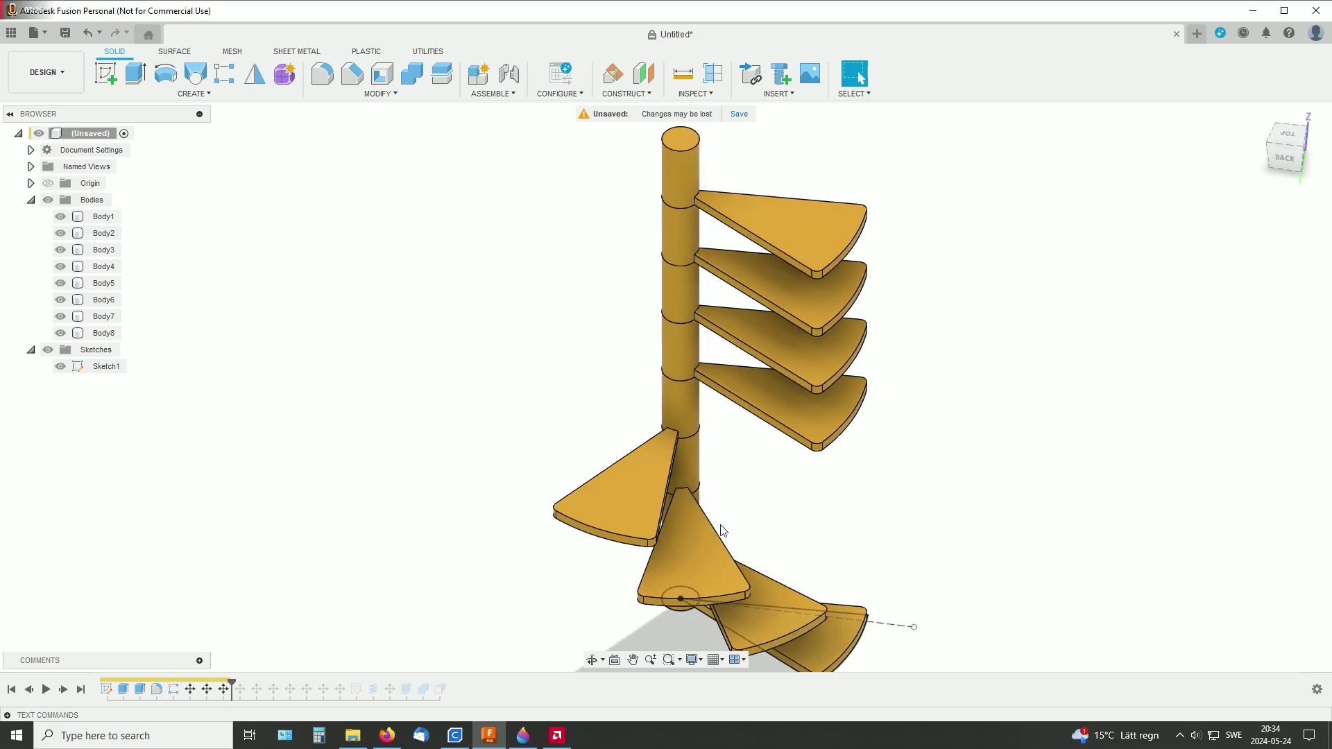
Advance the design history through the remaining moves and examine how all the steps fan out around the column.
{"action": "left_click_drag", "start_coordinate": [273, 683], "coordinate": [349, 684]}
{"action": "middle_click_drag", "start_coordinate": [890, 381], "coordinate": [865, 483], "text": "shift"}
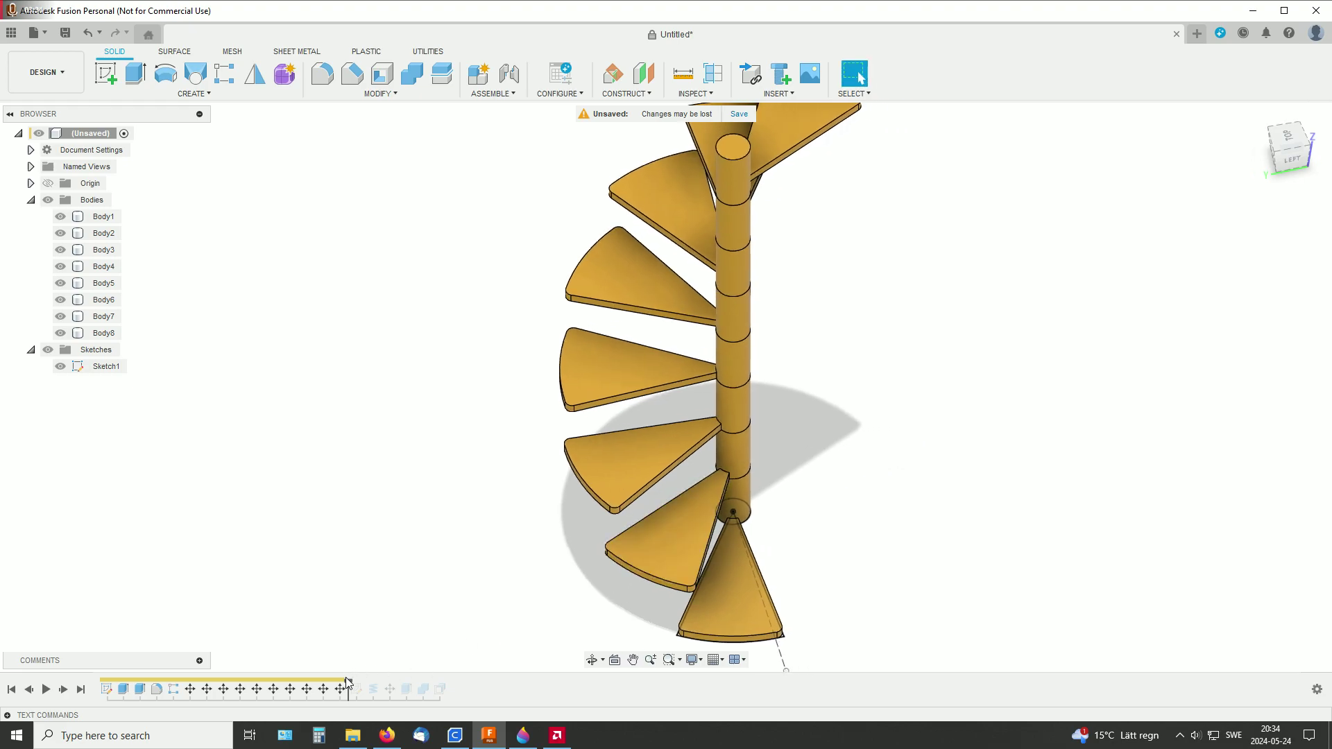
{"action": "middle_click_drag", "start_coordinate": [683, 636], "coordinate": [715, 576]}
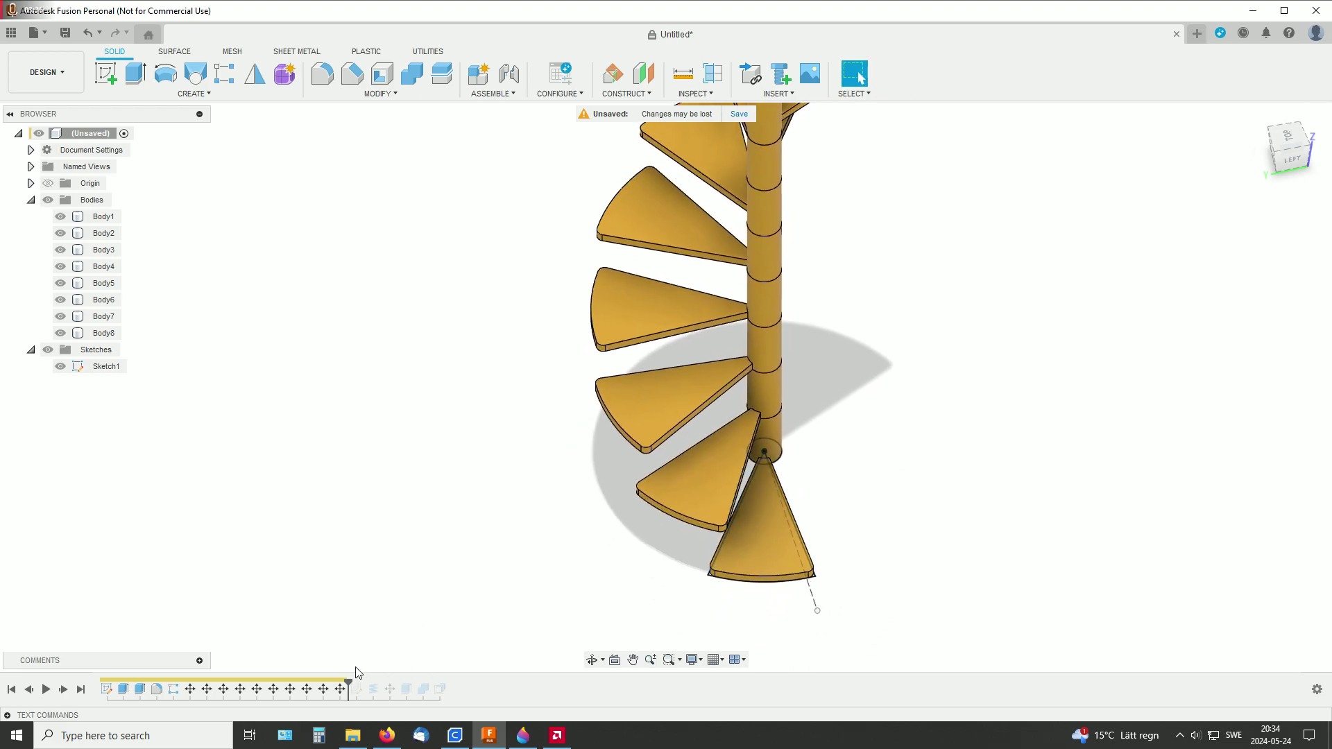
Advance the design history past the handrail coil, review its diameter, revolutions, height and section settings, and close it.
{"action": "left_click_drag", "start_coordinate": [350, 686], "coordinate": [381, 685]}
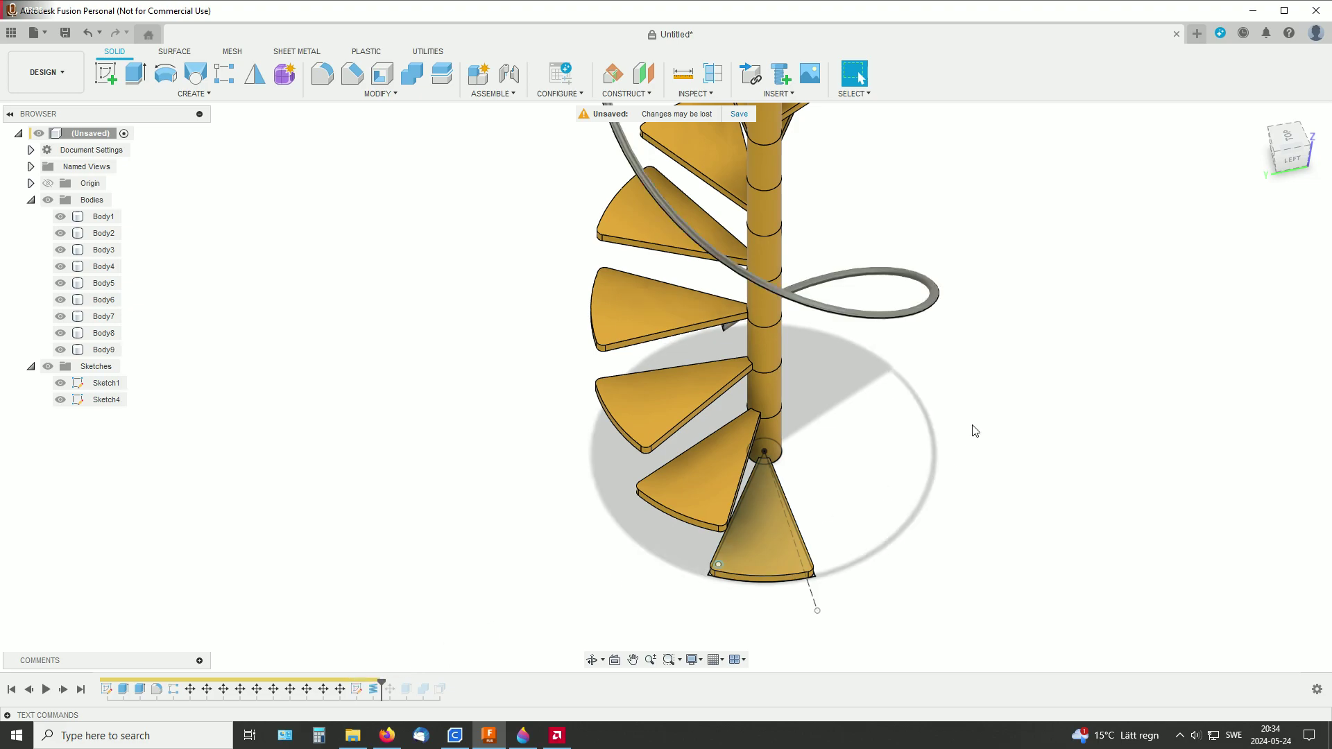
{"action": "middle_click_drag", "start_coordinate": [1017, 471], "coordinate": [926, 397], "text": "shift"}
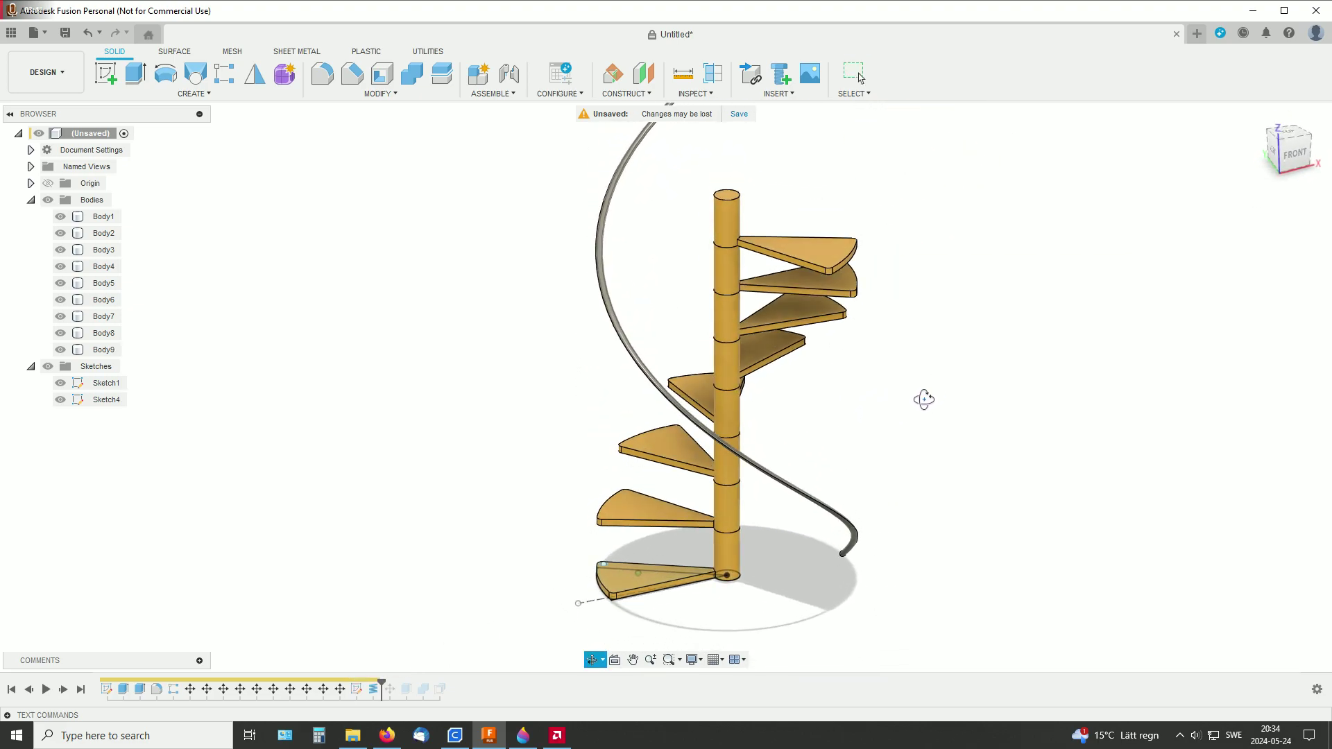
{"action": "right_click", "coordinate": [374, 690]}
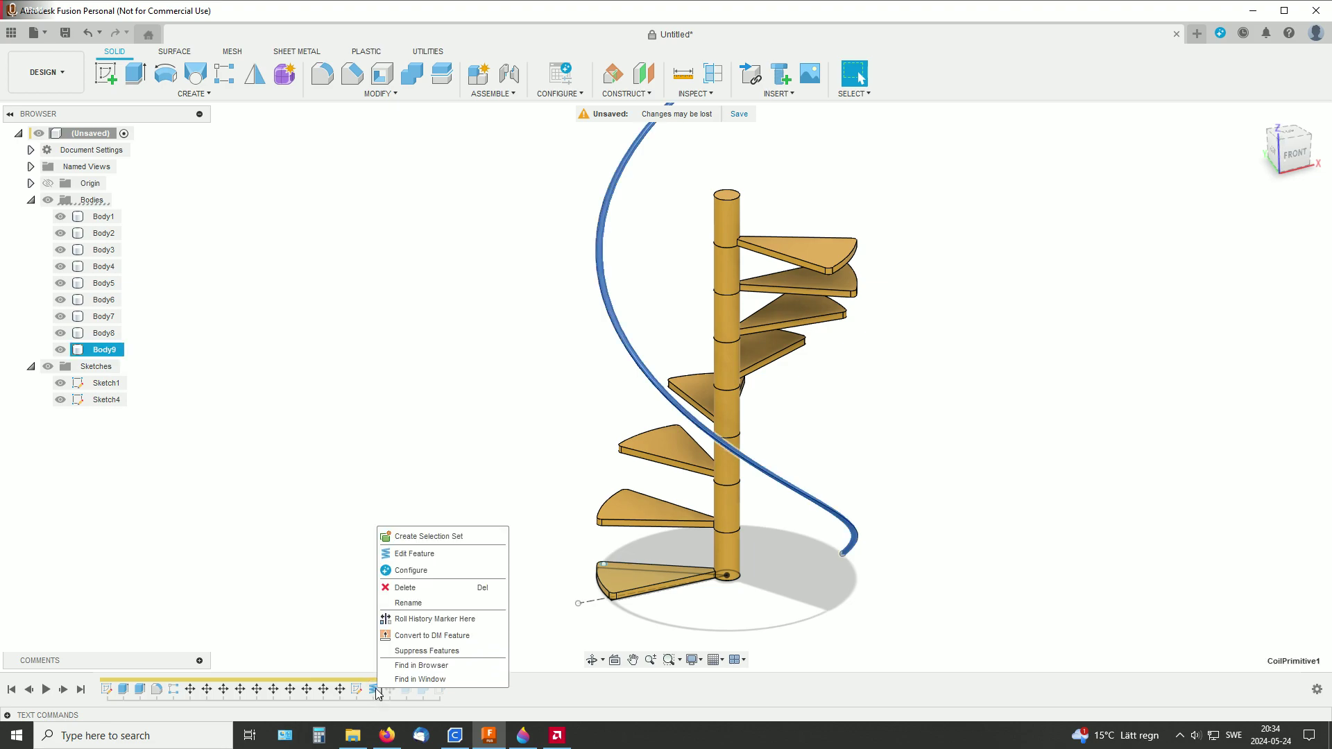
{"action": "left_click", "coordinate": [418, 557]}
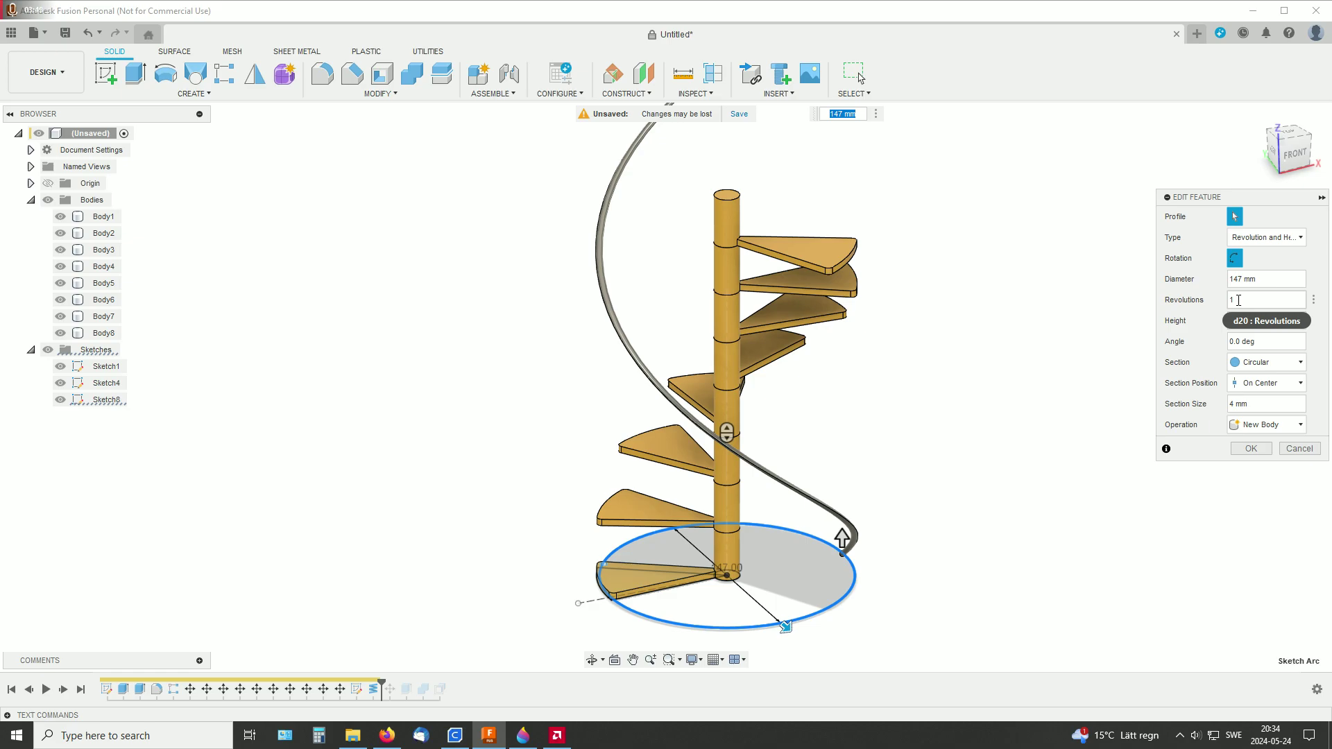
{"action": "middle_click_drag", "start_coordinate": [1019, 290], "coordinate": [1041, 310]}
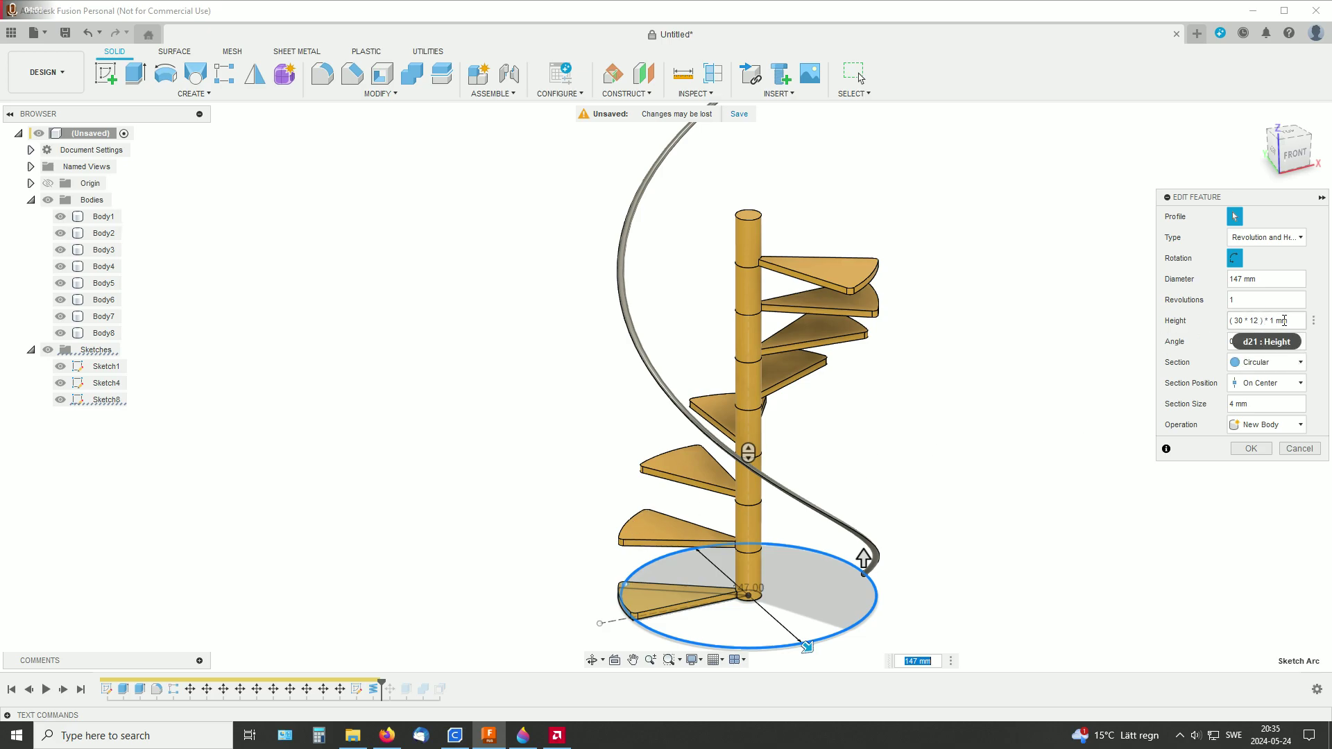
{"action": "middle_click_drag", "start_coordinate": [1047, 434], "coordinate": [996, 396], "text": "shift"}
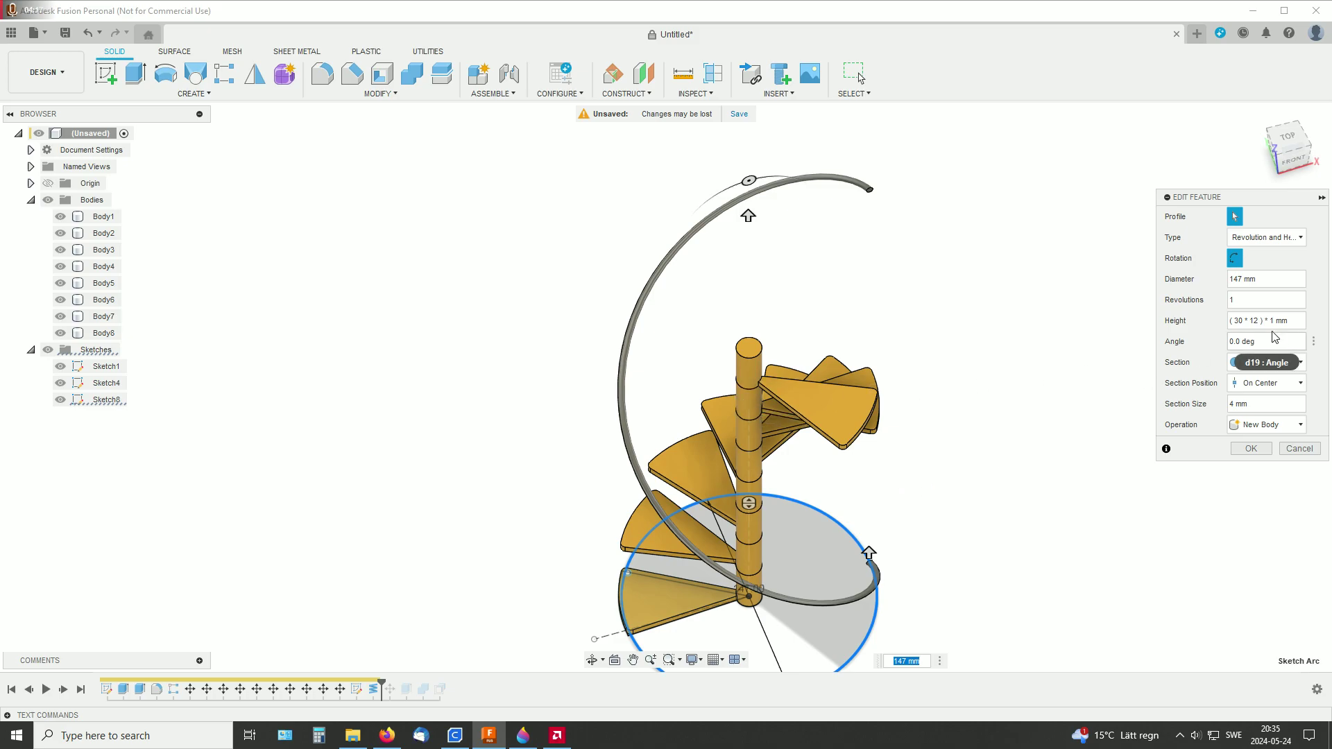
{"action": "mouse_move", "coordinate": [990, 441]}
{"action": "middle_mouse_down", "text": "shift"}
{"action": "mouse_move", "coordinate": [999, 411]}
{"action": "mouse_move", "coordinate": [999, 437]}
{"action": "middle_mouse_up", "text": "shift"}
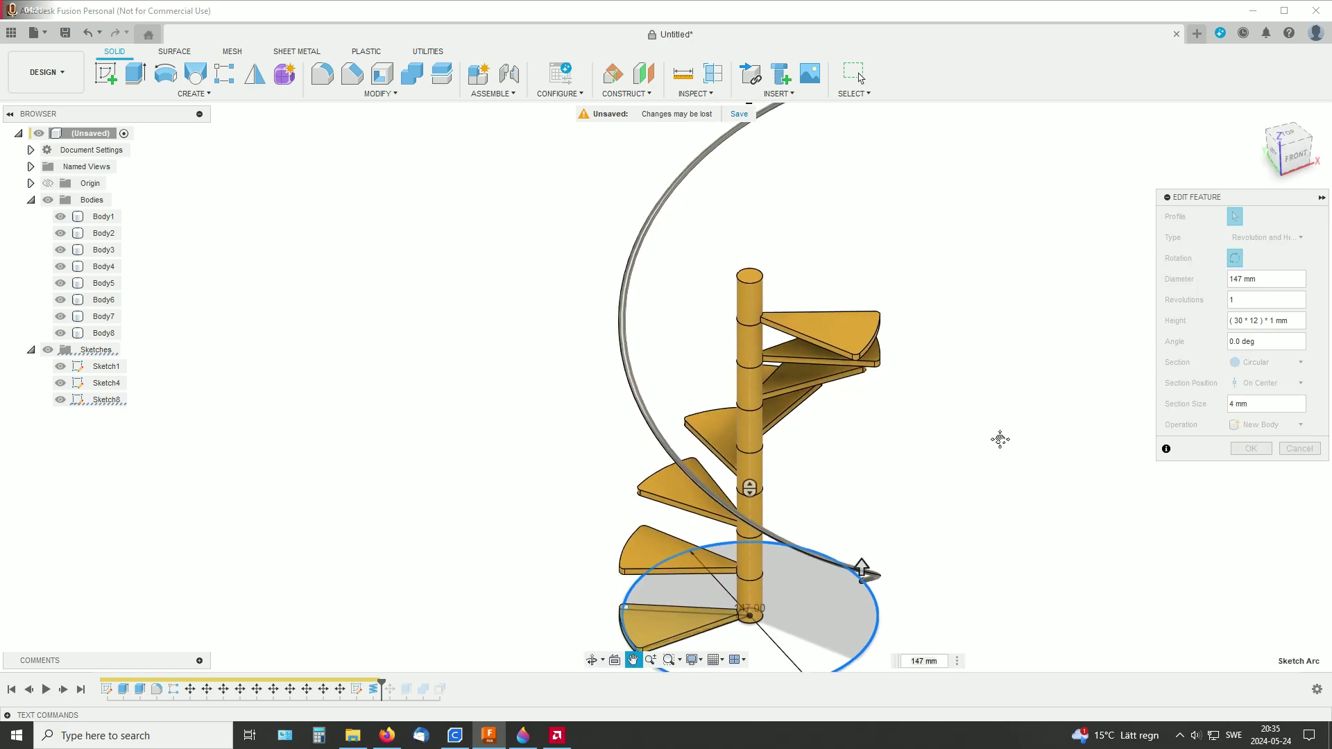
{"action": "left_click", "coordinate": [1246, 452]}
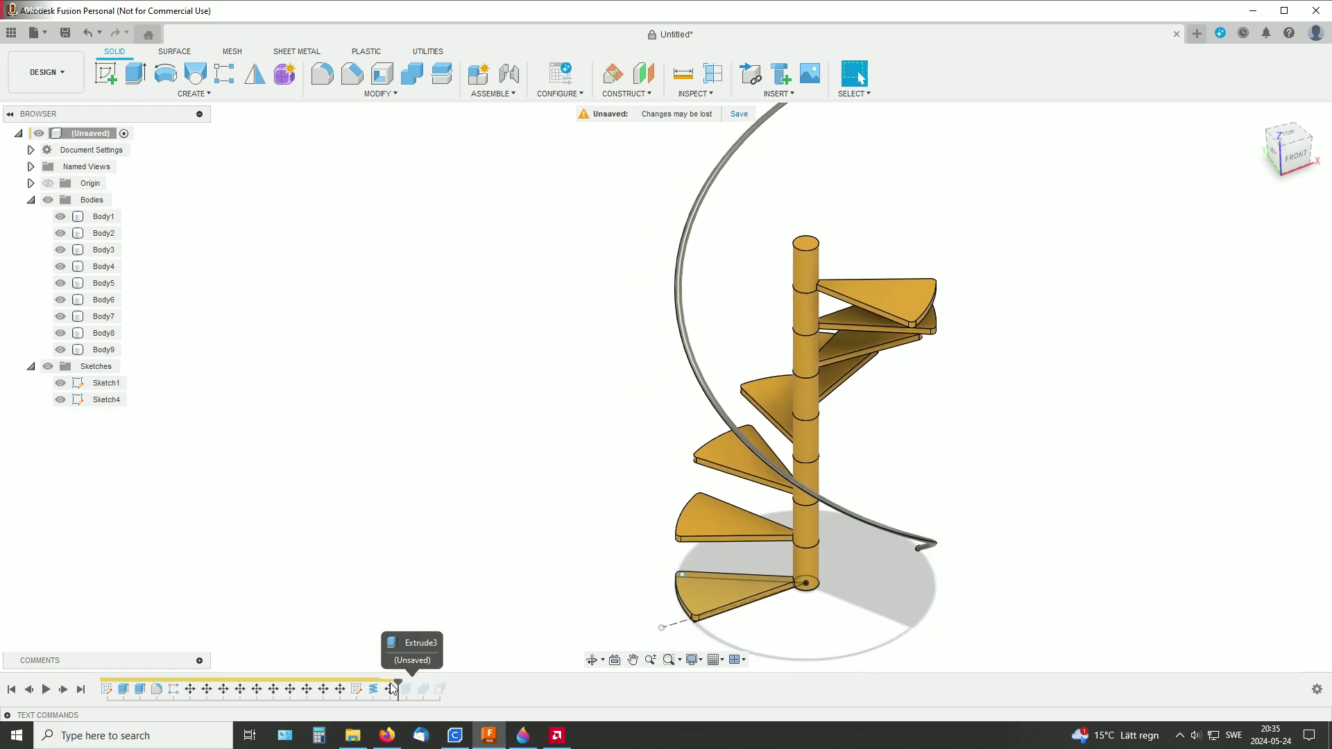
Roll the design history back to before the coil and examine the small circle sketched near the lowest tread's outer corner.
{"action": "middle_click_drag", "start_coordinate": [1029, 449], "coordinate": [1151, 447], "text": "shift"}
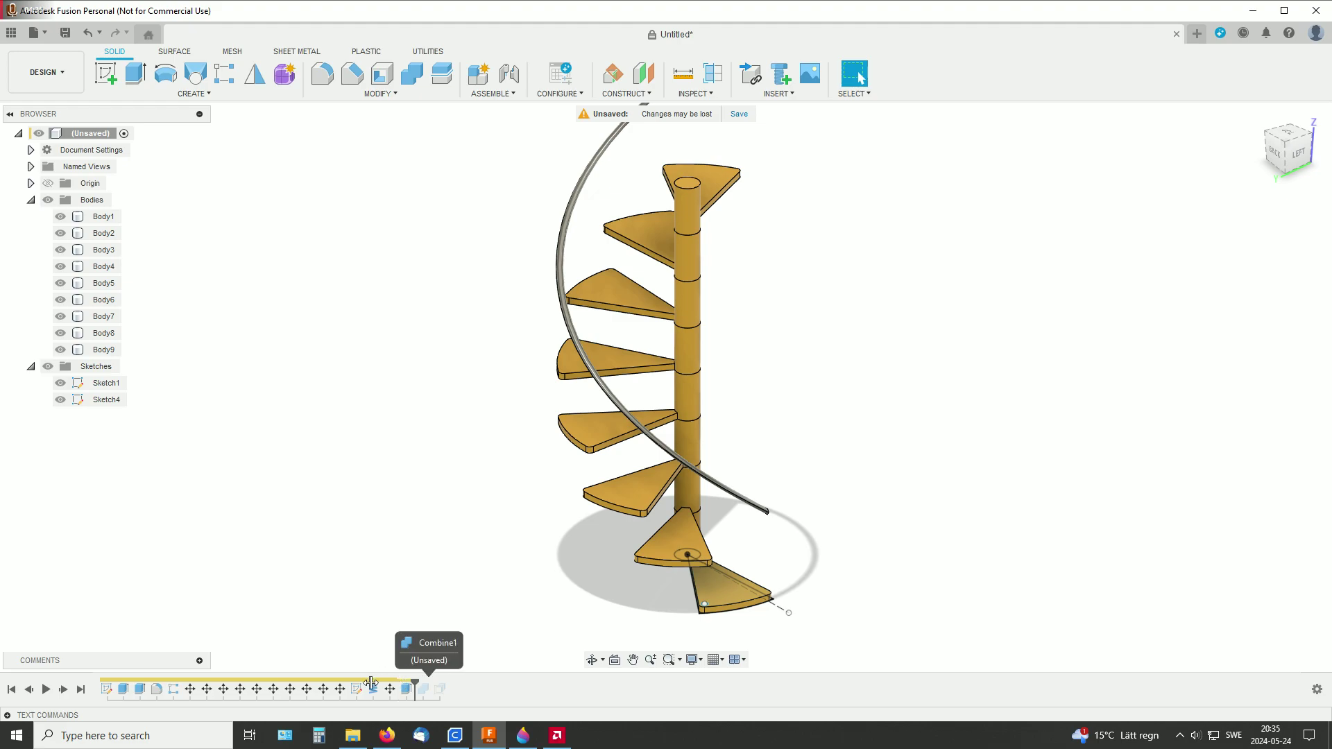
{"action": "left_click_drag", "start_coordinate": [415, 684], "coordinate": [365, 683]}
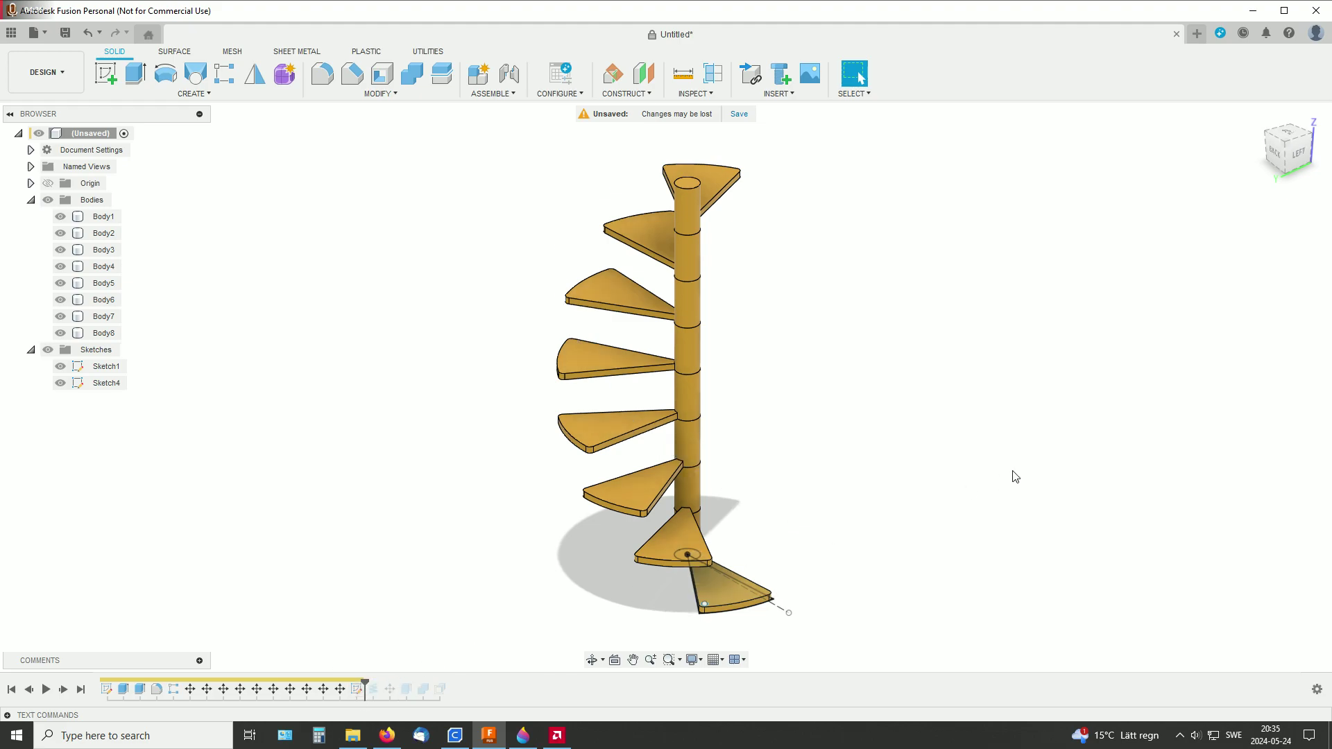
{"action": "scroll", "coordinate": [972, 496], "scroll_direction": "up", "scroll_amount": 4}
{"action": "scroll", "coordinate": [913, 411], "scroll_direction": "up", "scroll_amount": 2}
{"action": "middle_click_drag", "start_coordinate": [913, 411], "coordinate": [907, 467], "text": "shift"}
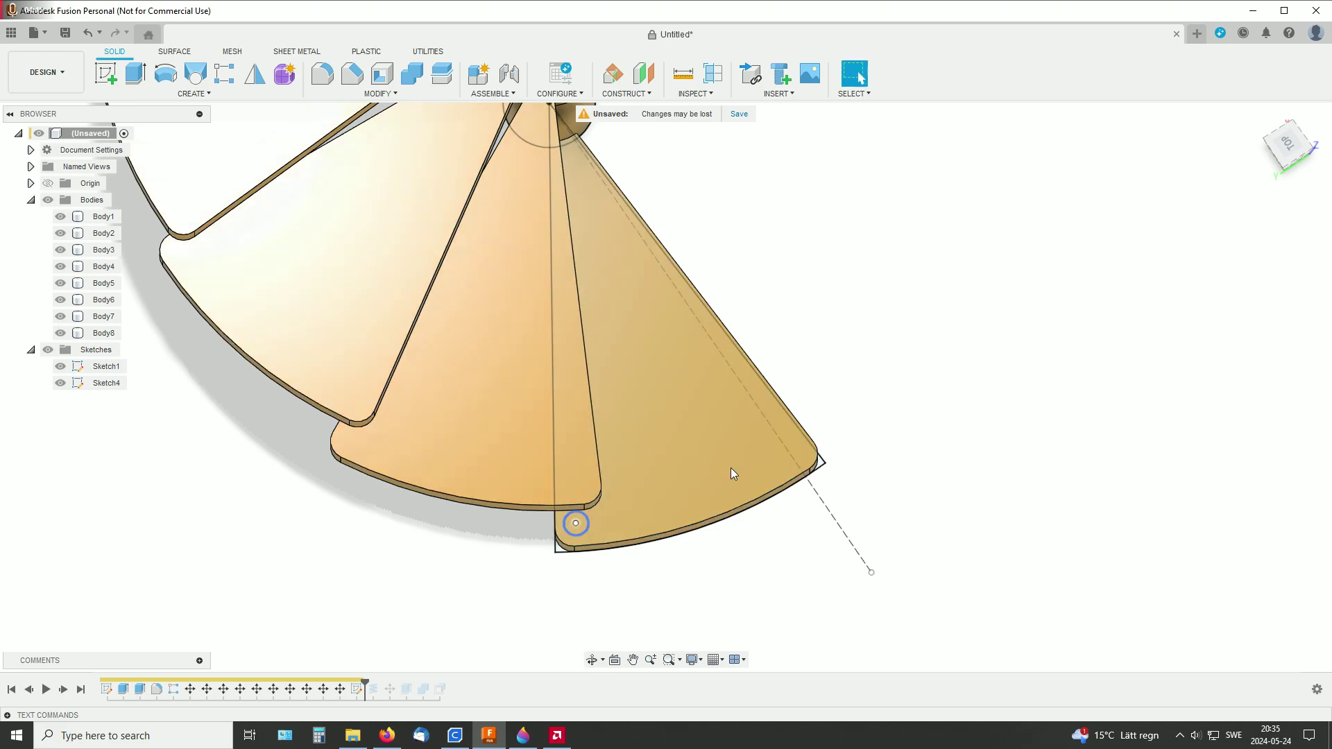
{"action": "middle_click_drag", "start_coordinate": [929, 412], "coordinate": [929, 389], "text": "shift"}
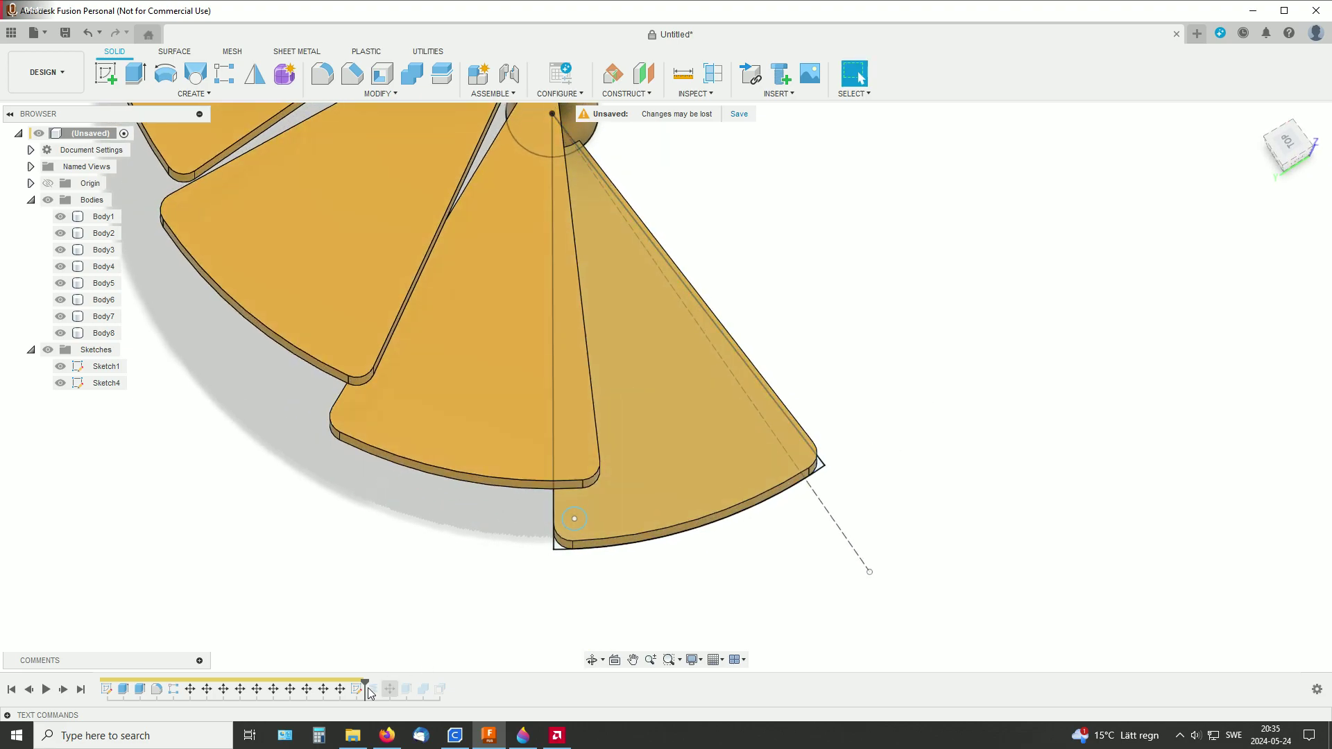
Advance the design history past the post's extrusion and examine the vertical post rising from the lowest tread to the handrail.
{"action": "left_click_drag", "start_coordinate": [367, 681], "coordinate": [415, 681]}
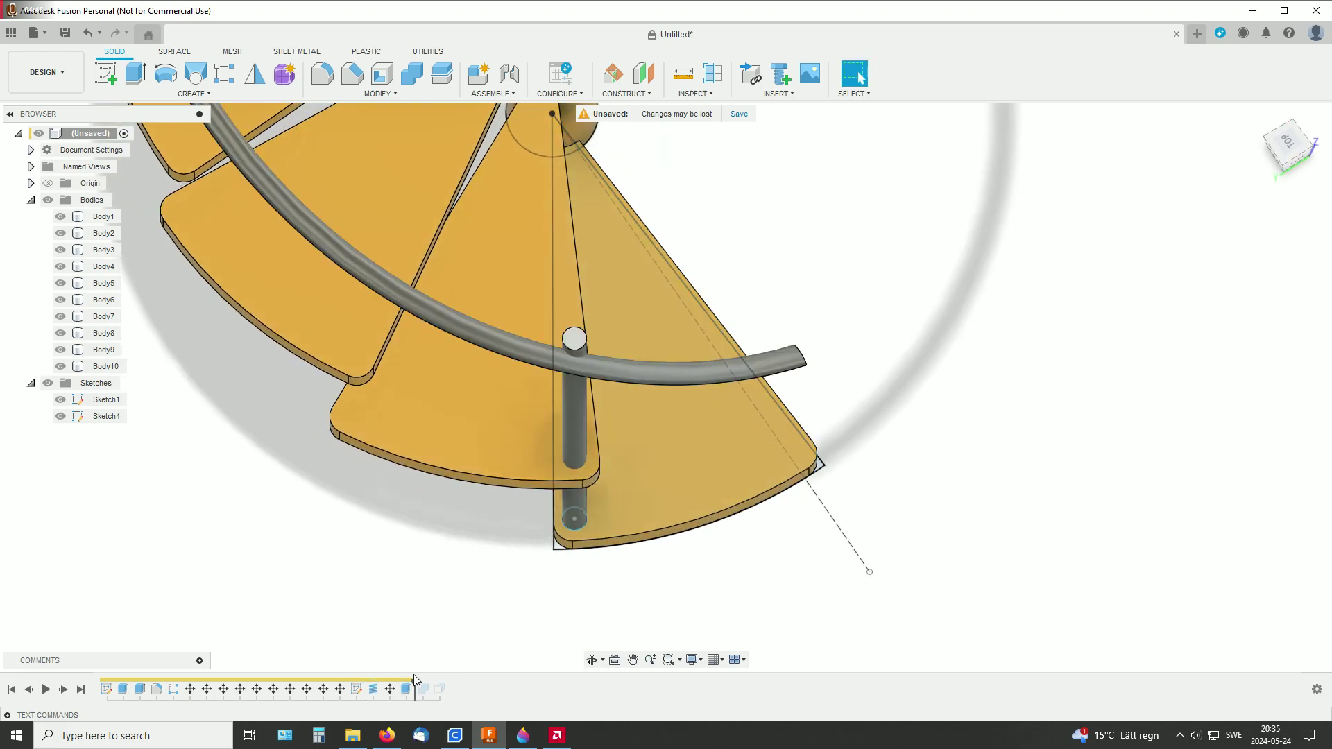
{"action": "key", "text": "Escape"}
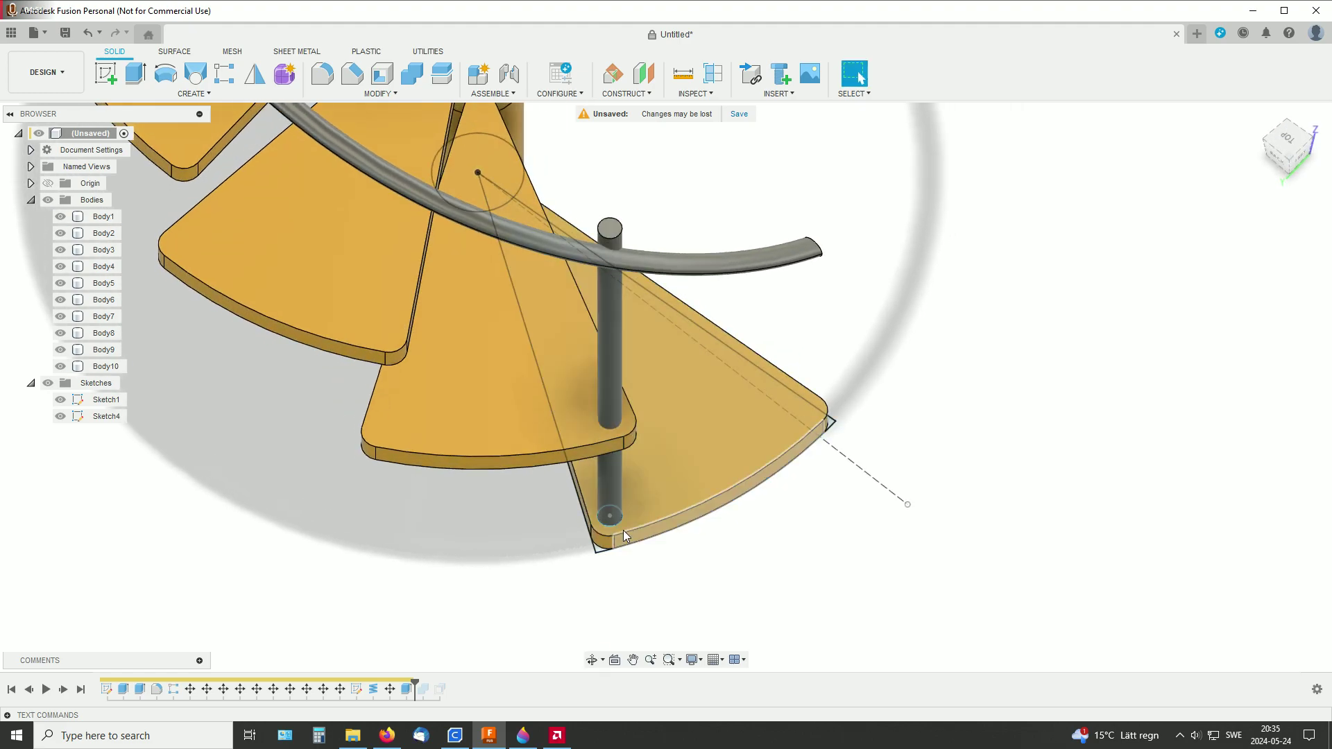
{"action": "left_click", "coordinate": [612, 430]}
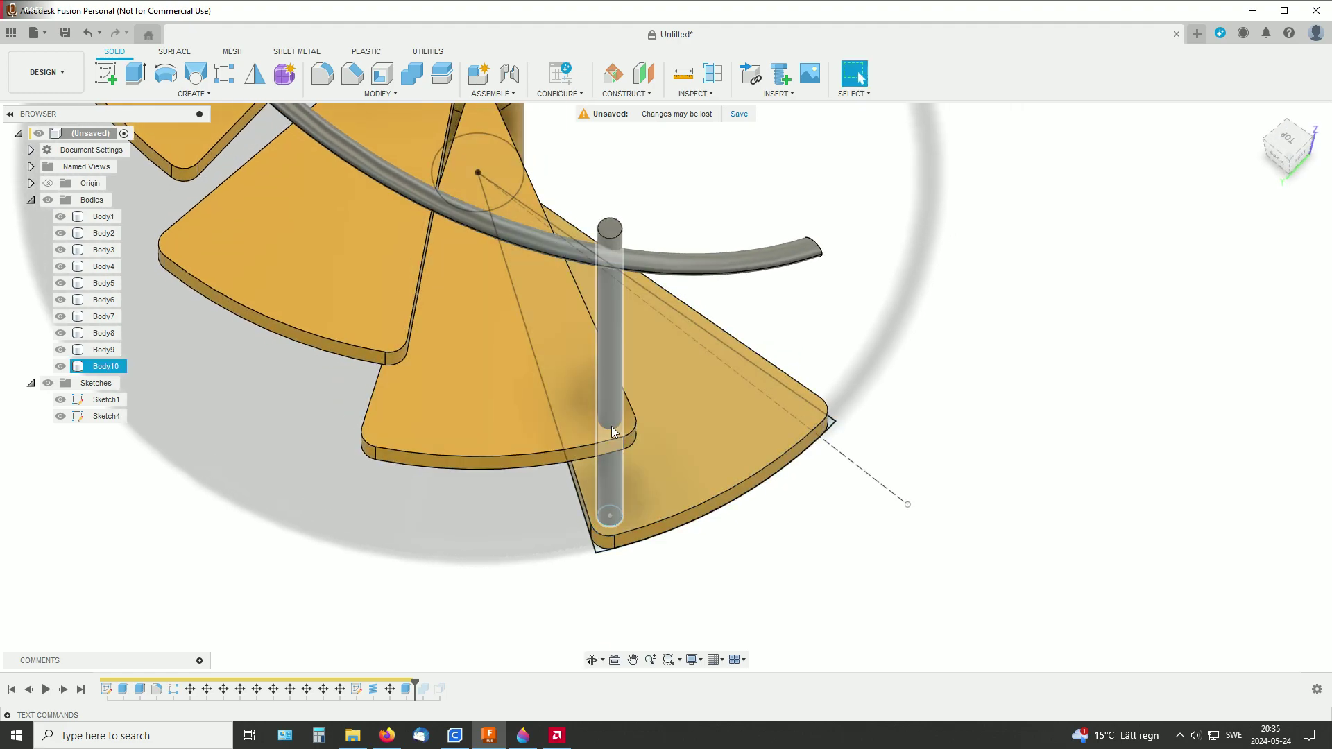
{"action": "middle_click_drag", "start_coordinate": [922, 376], "coordinate": [896, 336], "text": "shift"}
Open the post's extrusion for editing and adjust its distance to about 91.3 mm so it reaches past the handrail.
{"action": "right_click", "coordinate": [407, 690]}
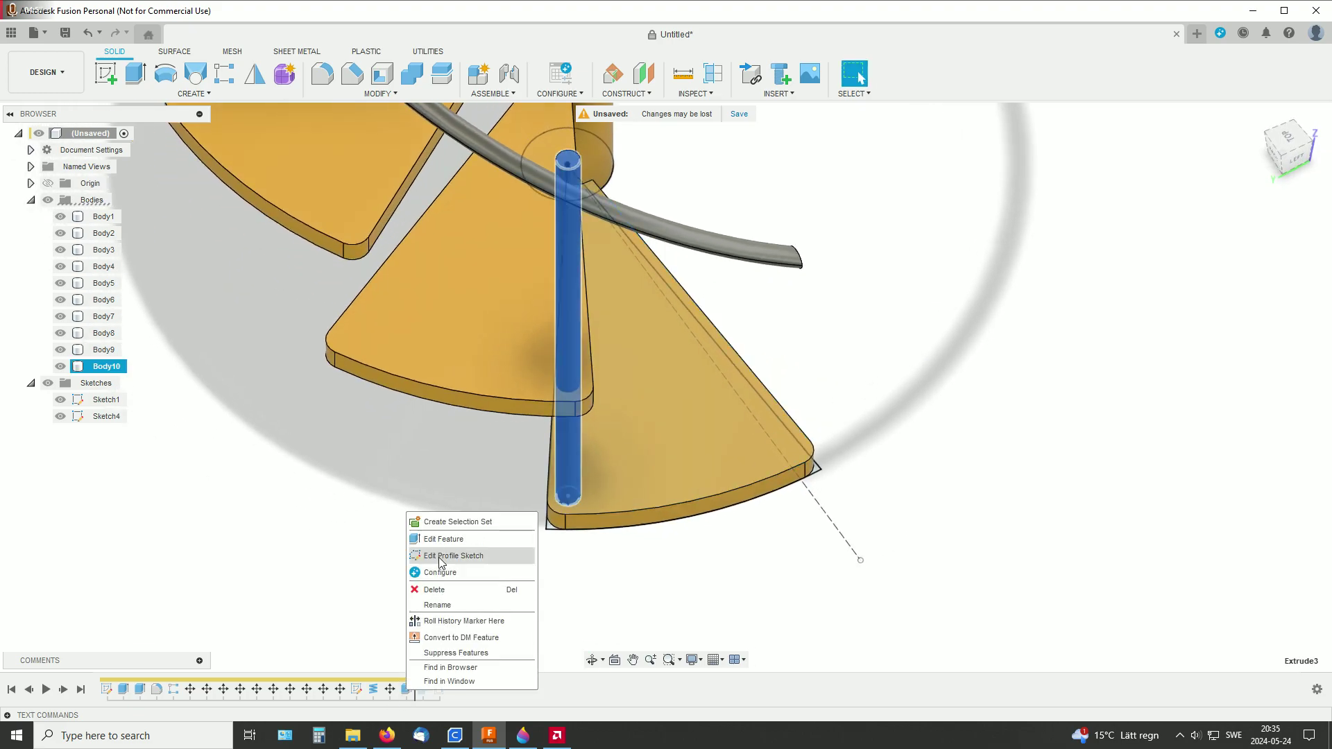
{"action": "left_click", "coordinate": [451, 540]}
{"action": "middle_click_drag", "start_coordinate": [859, 351], "coordinate": [921, 463], "text": "shift"}
{"action": "mouse_move", "coordinate": [567, 169]}
{"action": "left_mouse_down"}
{"action": "mouse_move", "coordinate": [569, 144]}
{"action": "mouse_move", "coordinate": [582, 168]}
{"action": "left_mouse_up"}
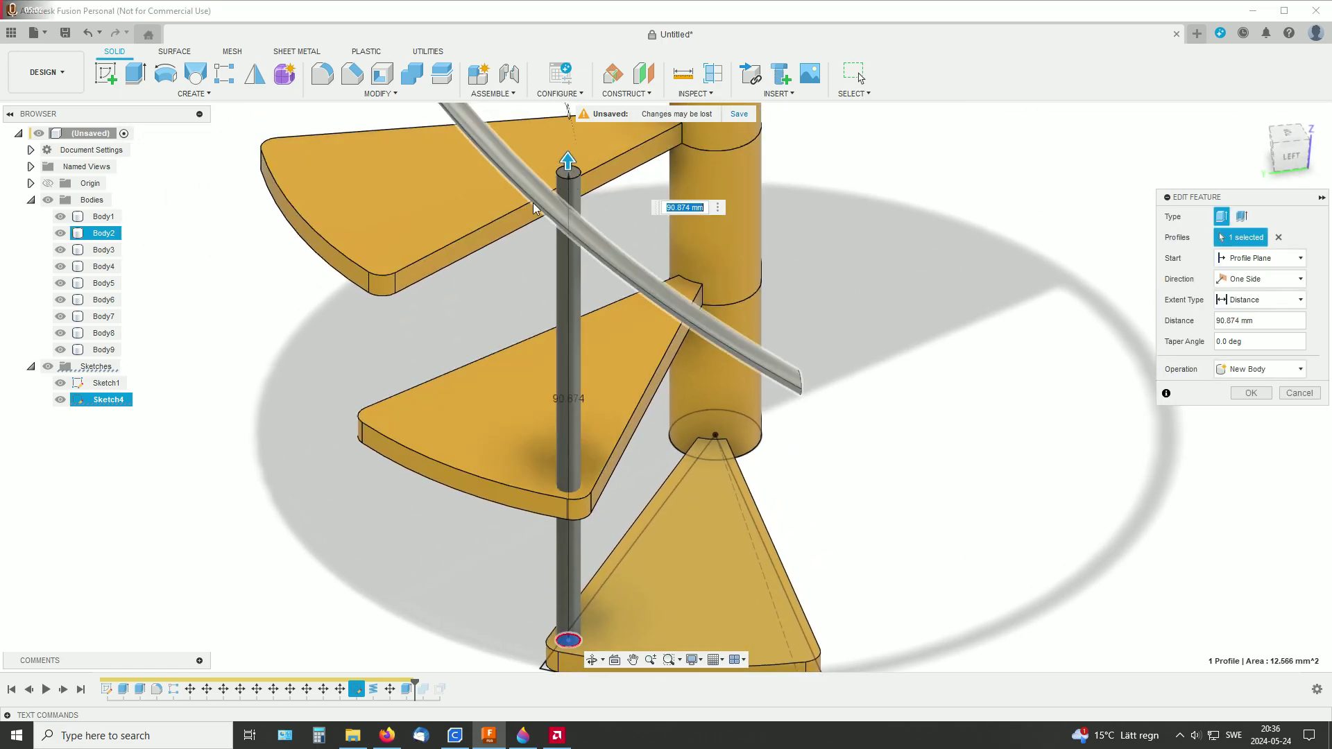
{"action": "middle_click_drag", "start_coordinate": [913, 386], "coordinate": [960, 416], "text": "shift"}
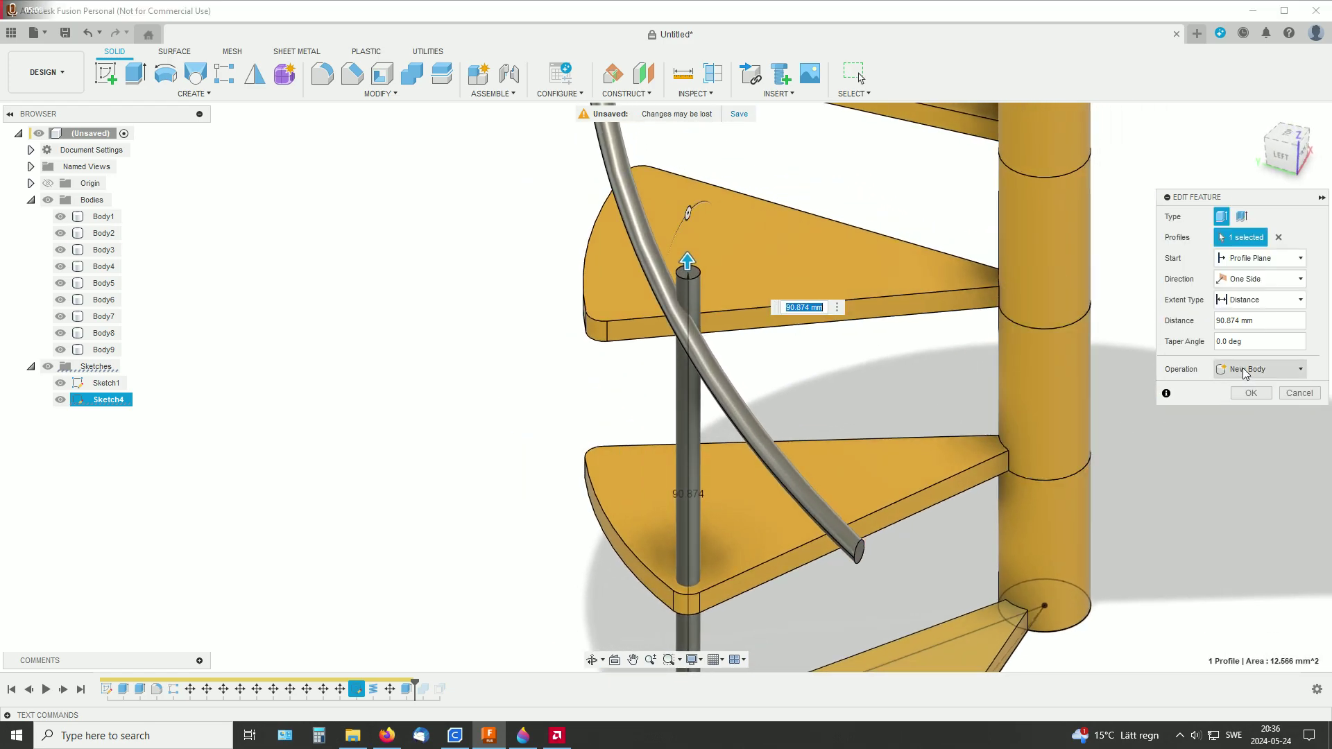
{"action": "mouse_move", "coordinate": [687, 258]}
{"action": "left_mouse_down"}
{"action": "mouse_move", "coordinate": [691, 295]}
{"action": "mouse_move", "coordinate": [703, 269]}
{"action": "mouse_move", "coordinate": [687, 258]}
{"action": "left_mouse_up"}
Try the Cut operation on the post's extrusion and inspect the preview through the treads and handrail.
{"action": "left_click", "coordinate": [1277, 372]}
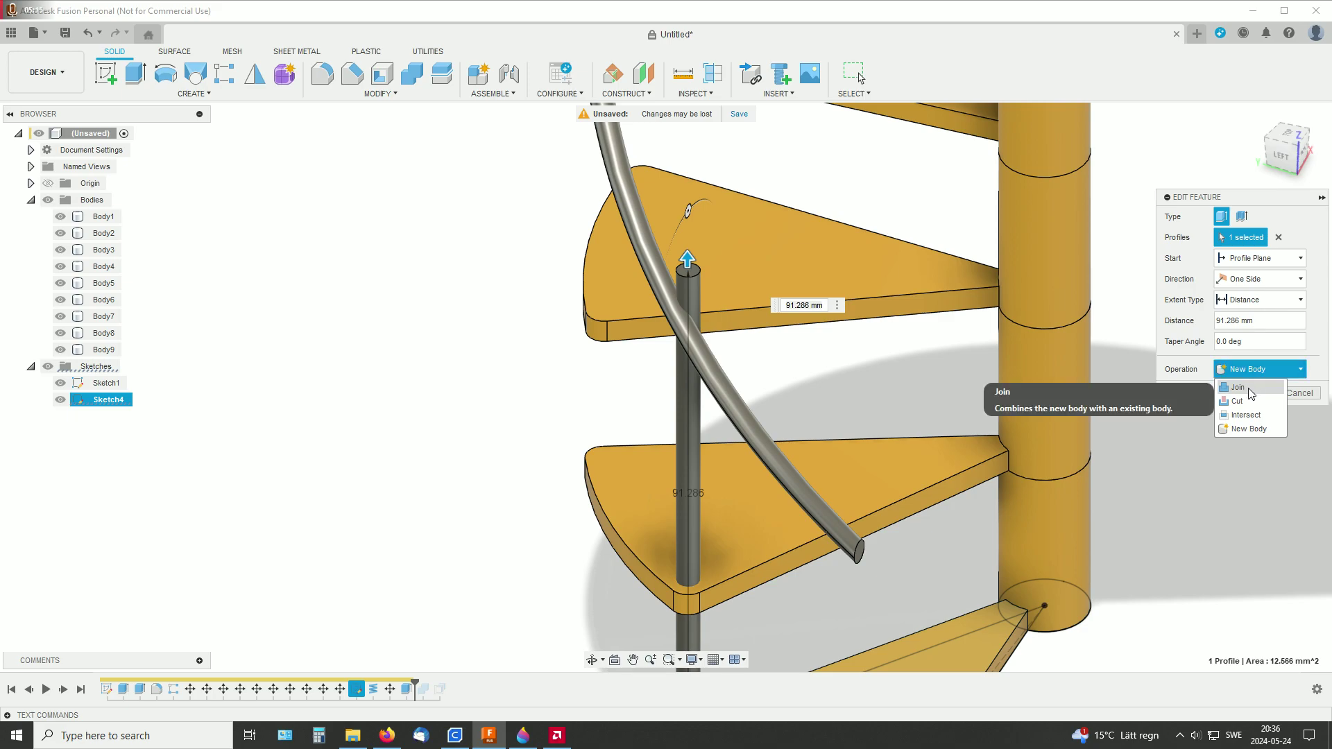
{"action": "left_click", "coordinate": [1237, 401]}
{"action": "middle_click_drag", "start_coordinate": [960, 377], "coordinate": [828, 398], "text": "shift"}
{"action": "middle_click_drag", "start_coordinate": [904, 459], "coordinate": [956, 368]}
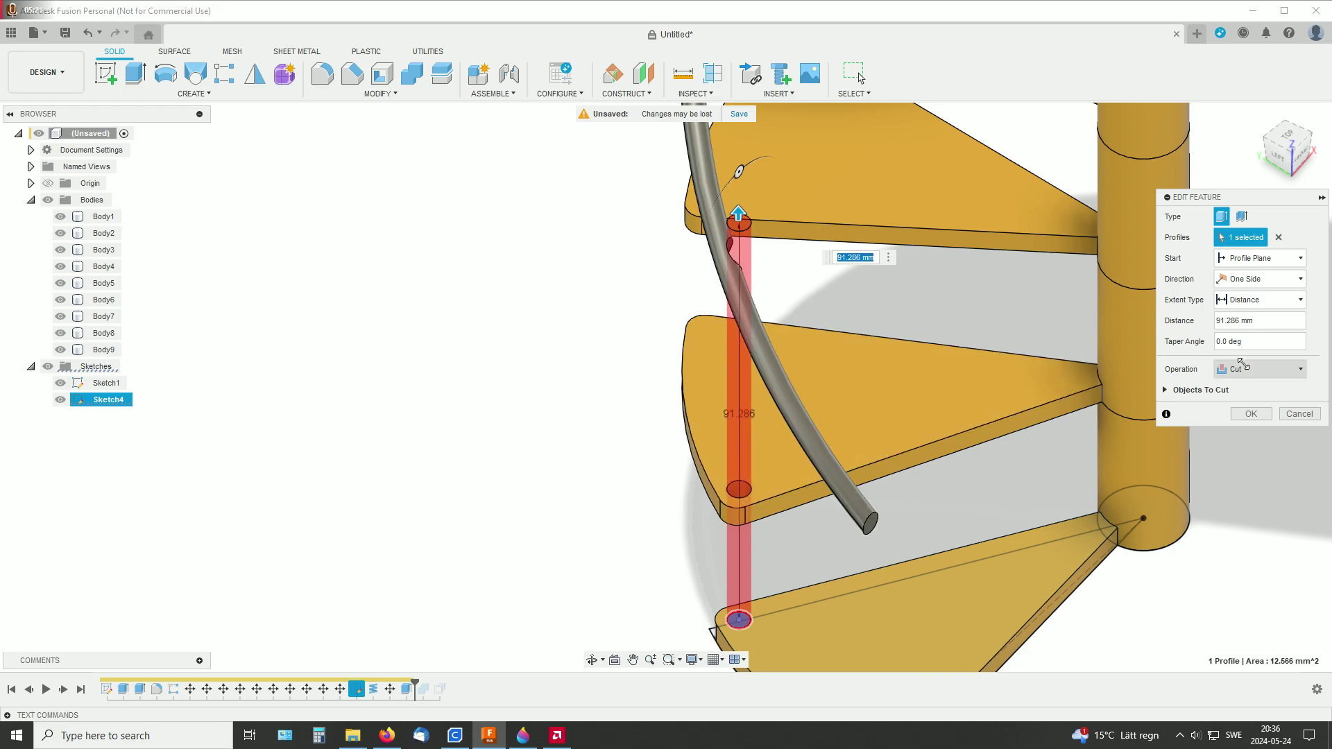
Set the post extrusion's operation to New Body and finish editing the feature.
{"action": "left_click", "coordinate": [1249, 368]}
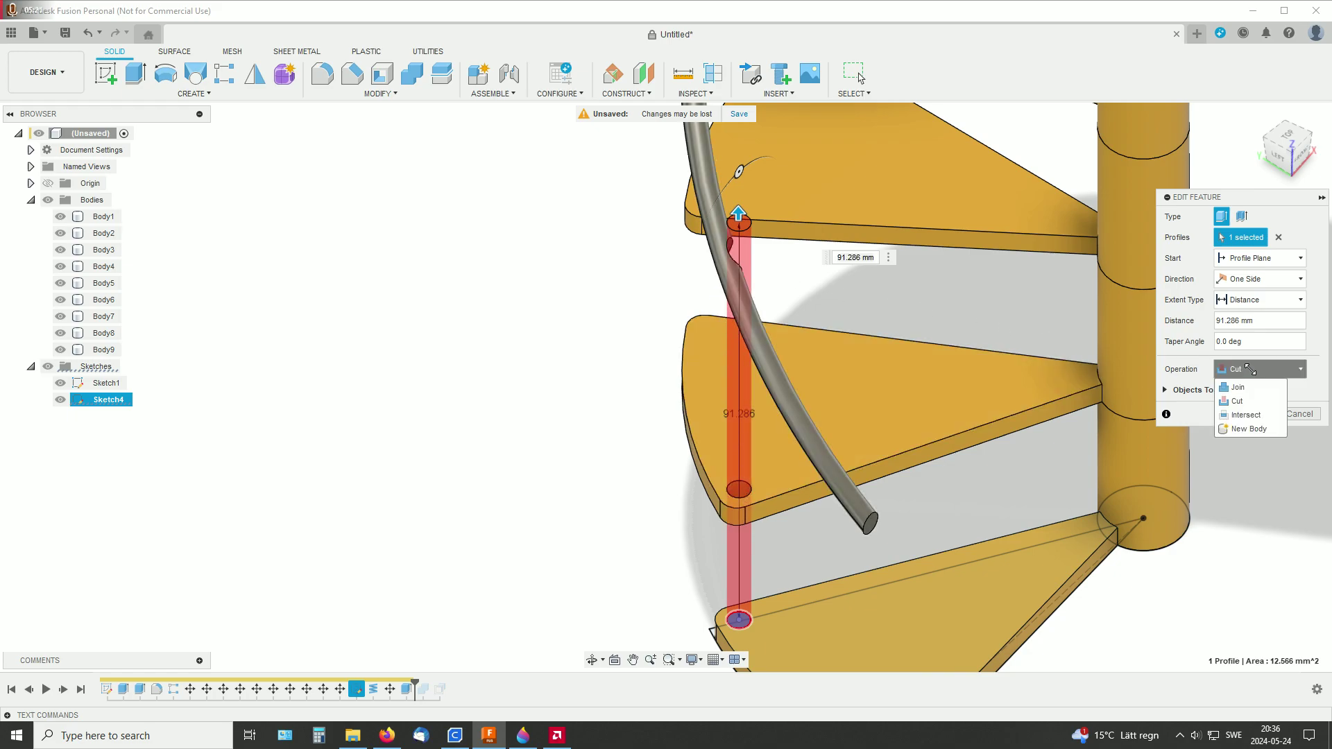
{"action": "left_click", "coordinate": [1244, 430]}
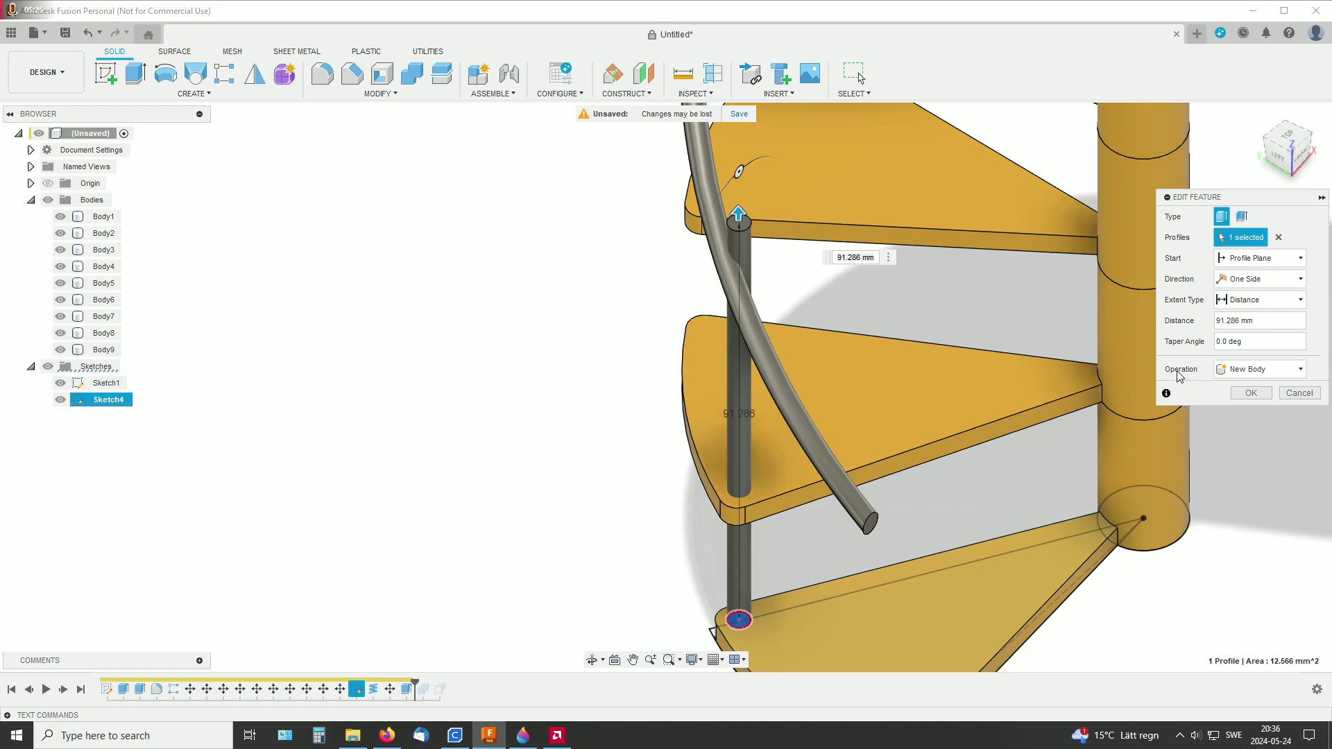
{"action": "left_click", "coordinate": [1251, 393]}
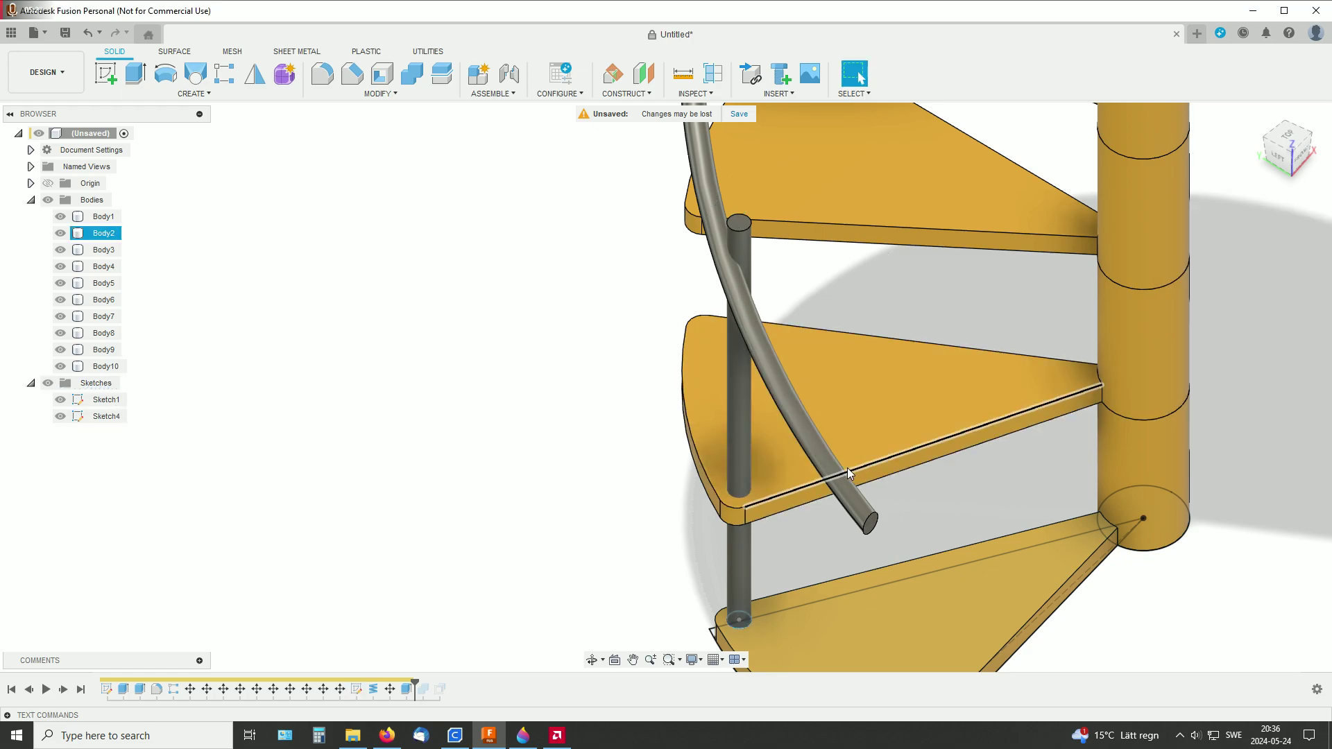
Roll the design history back to just after the tread's corner fillets, before the steps are patterned.
{"action": "middle_click_drag", "start_coordinate": [862, 476], "coordinate": [952, 455], "text": "shift"}
{"action": "middle_click_drag", "start_coordinate": [952, 455], "coordinate": [969, 460], "text": "shift"}
{"action": "middle_click_drag", "start_coordinate": [859, 387], "coordinate": [904, 443]}
{"action": "scroll", "coordinate": [856, 418], "scroll_direction": "up", "scroll_amount": 2}
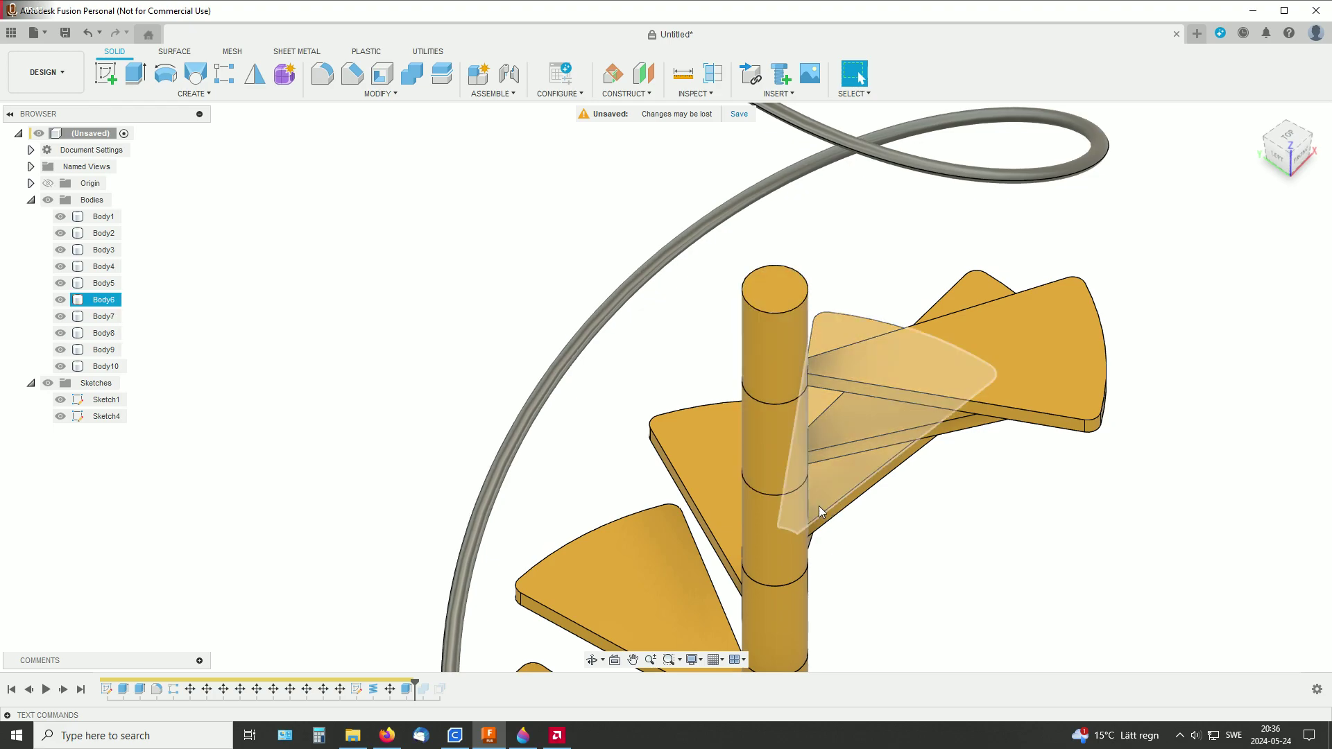
{"action": "middle_click_drag", "start_coordinate": [972, 602], "coordinate": [959, 584]}
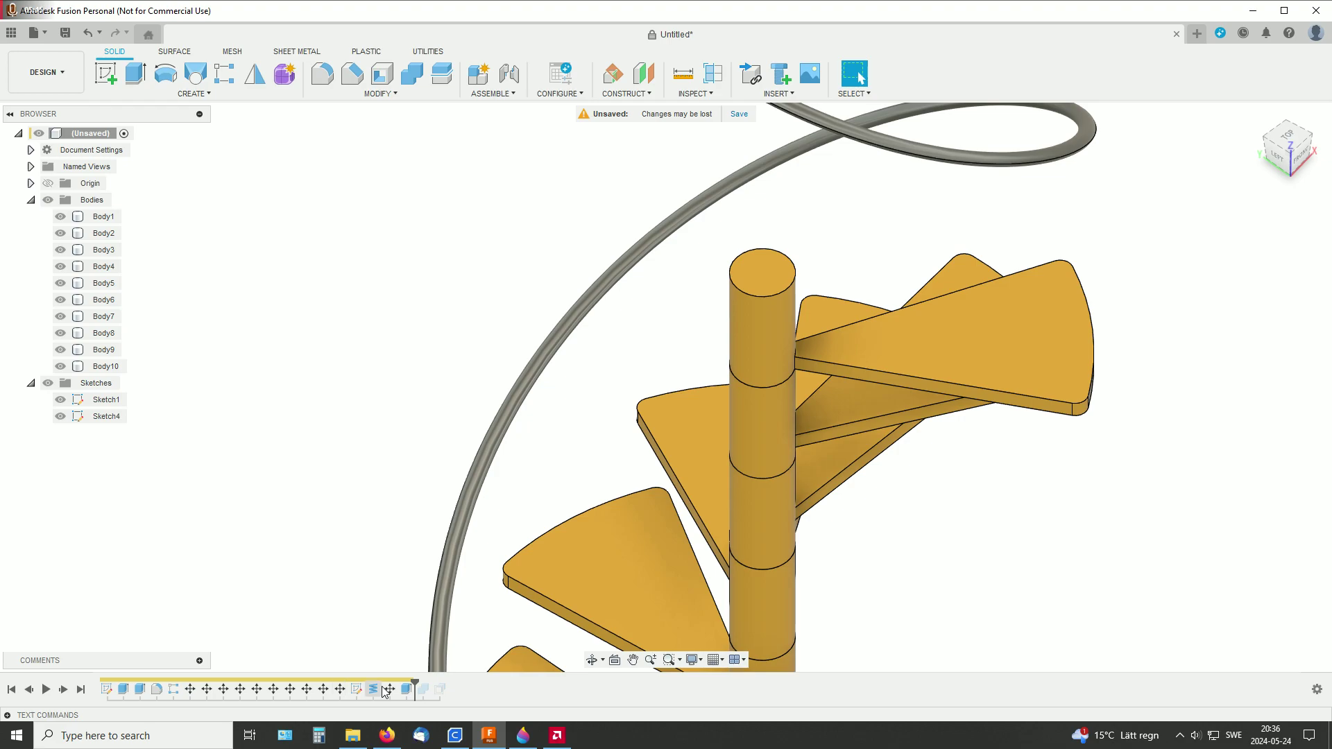
{"action": "left_click_drag", "start_coordinate": [252, 685], "coordinate": [169, 693]}
{"action": "middle_click_drag", "start_coordinate": [683, 531], "coordinate": [708, 409]}
{"action": "scroll", "coordinate": [749, 458], "scroll_direction": "down", "scroll_amount": 3}
{"action": "middle_click_drag", "start_coordinate": [807, 496], "coordinate": [817, 316]}
{"action": "scroll", "coordinate": [901, 512], "scroll_direction": "down", "scroll_amount": 1}
{"action": "scroll", "coordinate": [901, 517], "scroll_direction": "up", "scroll_amount": 2}
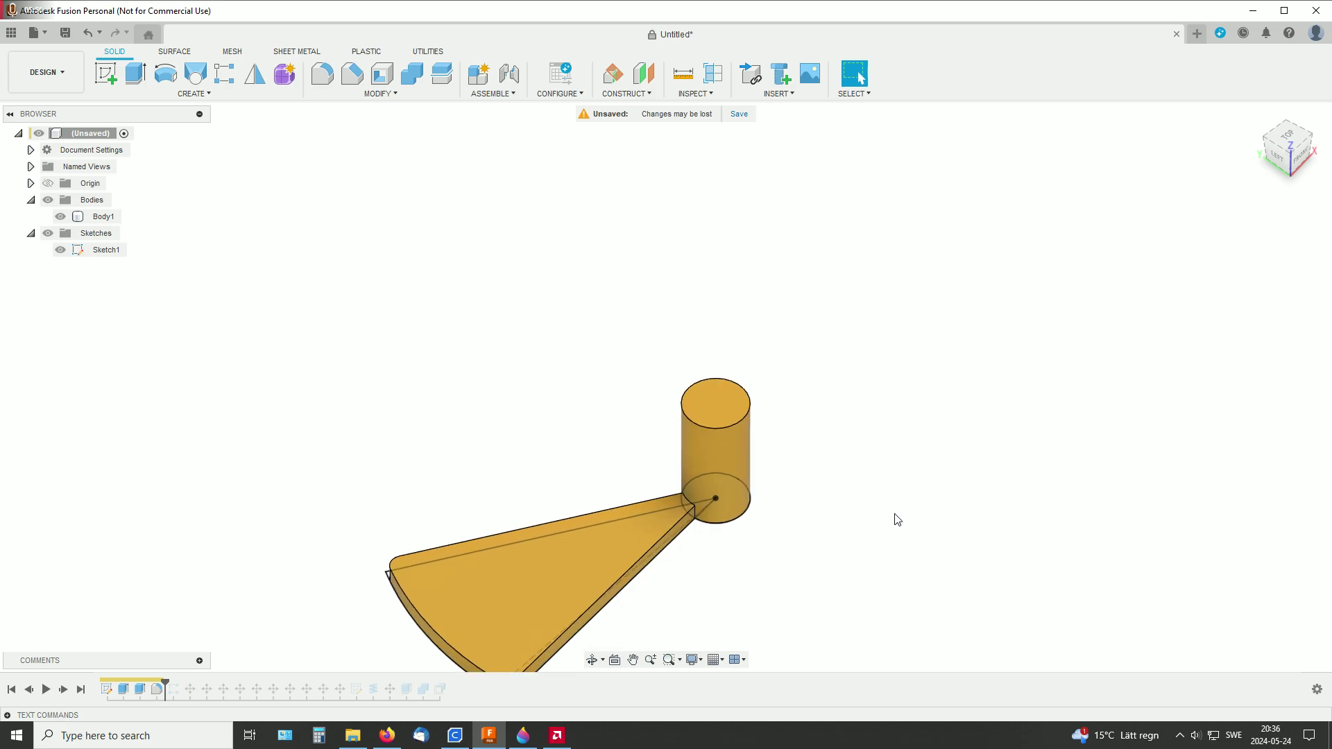
{"action": "middle_click_drag", "start_coordinate": [891, 520], "coordinate": [887, 460]}
Start a sketch on the column segment's top face and draw a circle about 6.2 mm in diameter centred on the origin.
{"action": "left_click", "coordinate": [107, 72]}
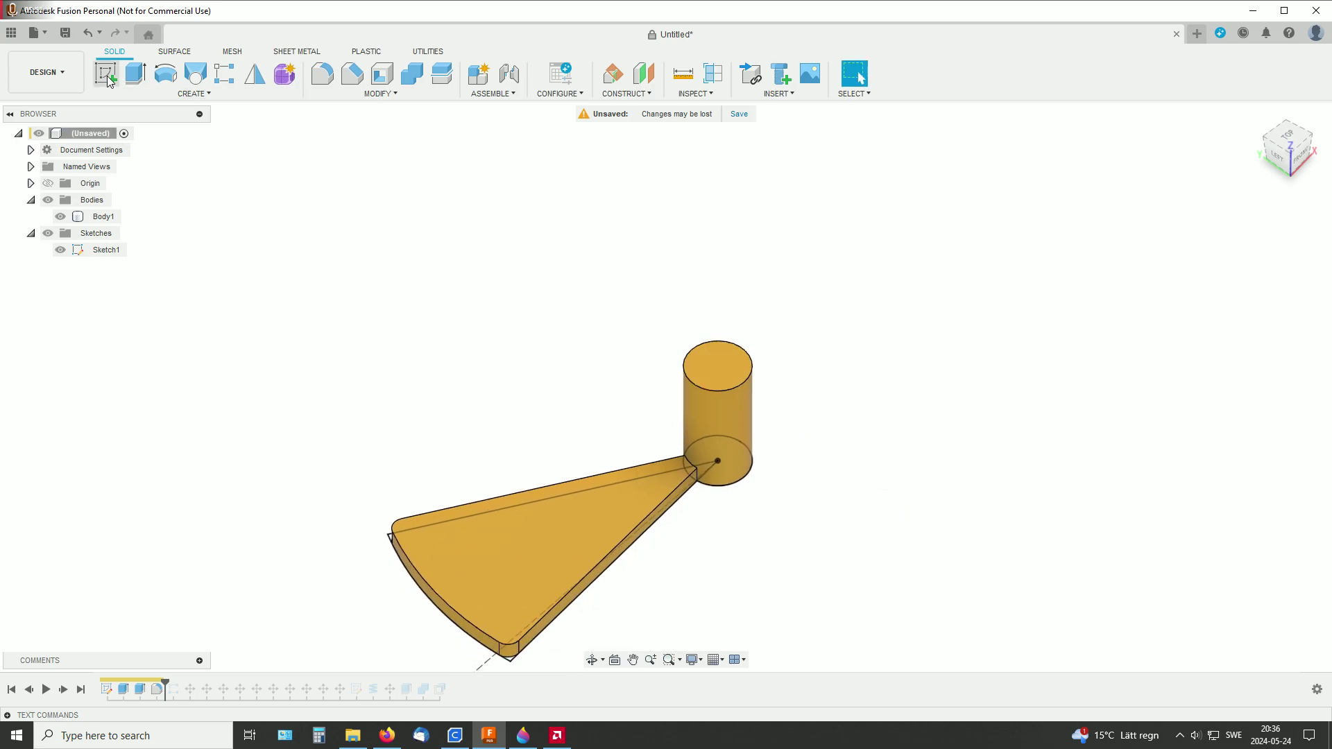
{"action": "left_click", "coordinate": [711, 357]}
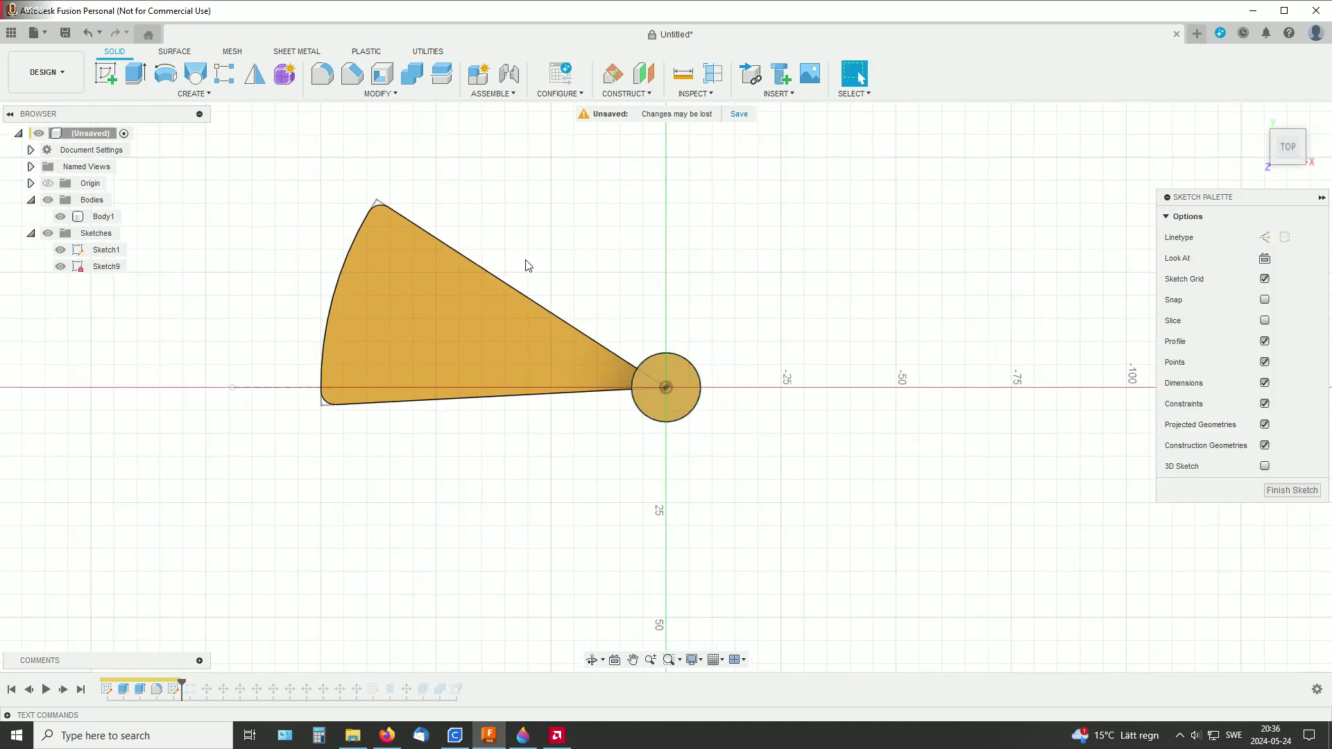
{"action": "left_click", "coordinate": [166, 73]}
{"action": "scroll", "coordinate": [749, 423], "scroll_direction": "up", "scroll_amount": 2}
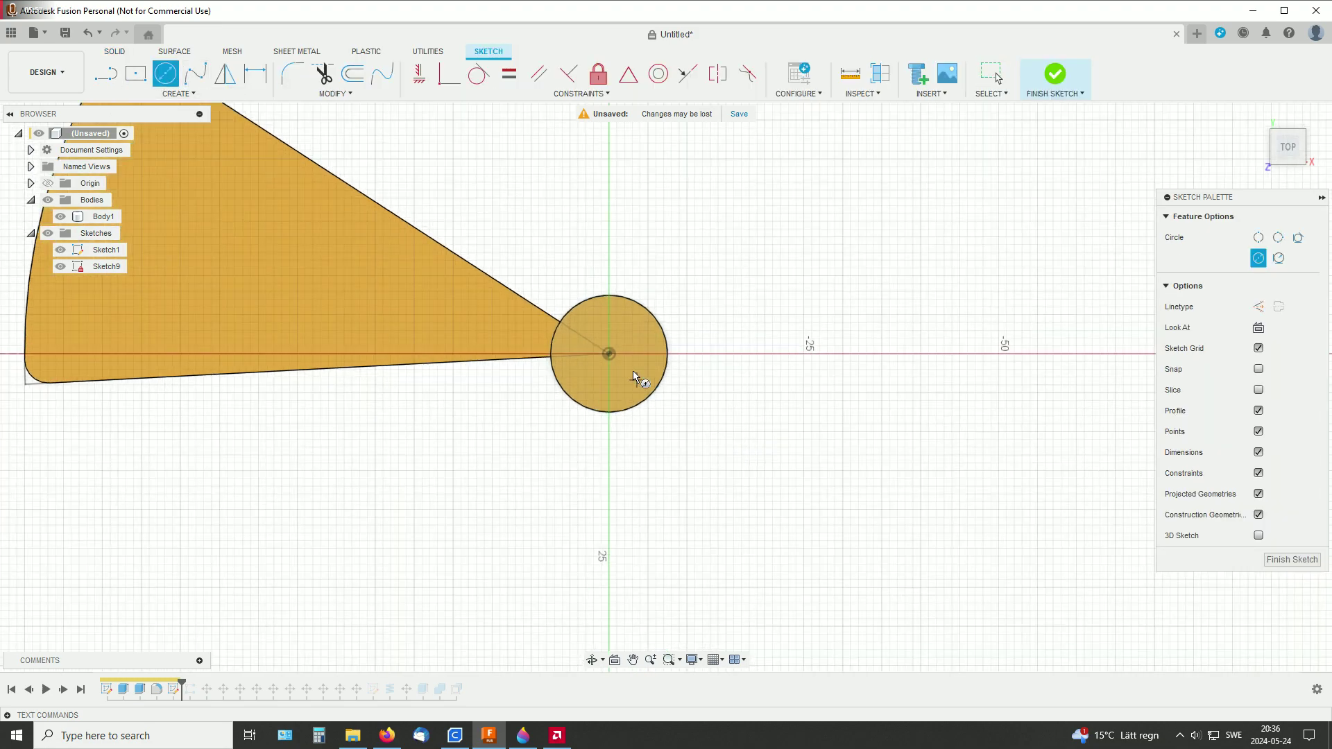
{"action": "left_click", "coordinate": [609, 354]}
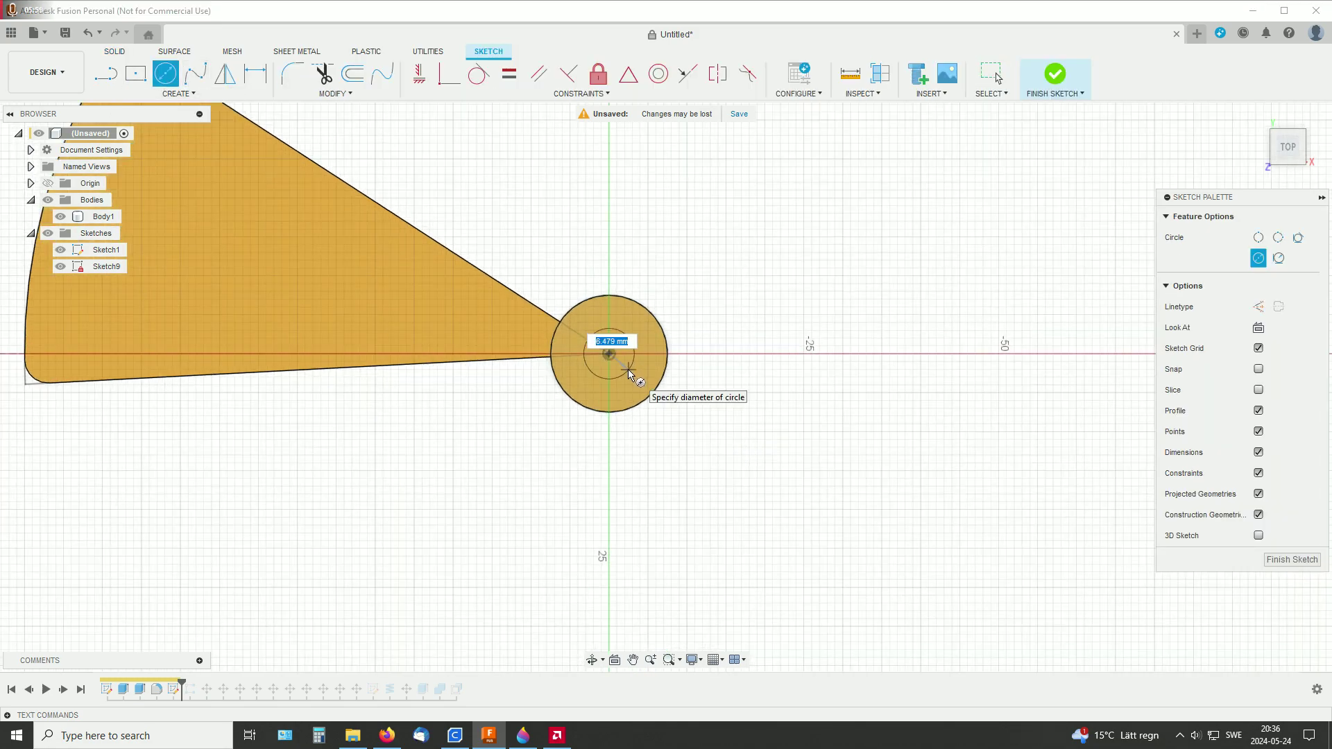
{"action": "left_click", "coordinate": [628, 374]}
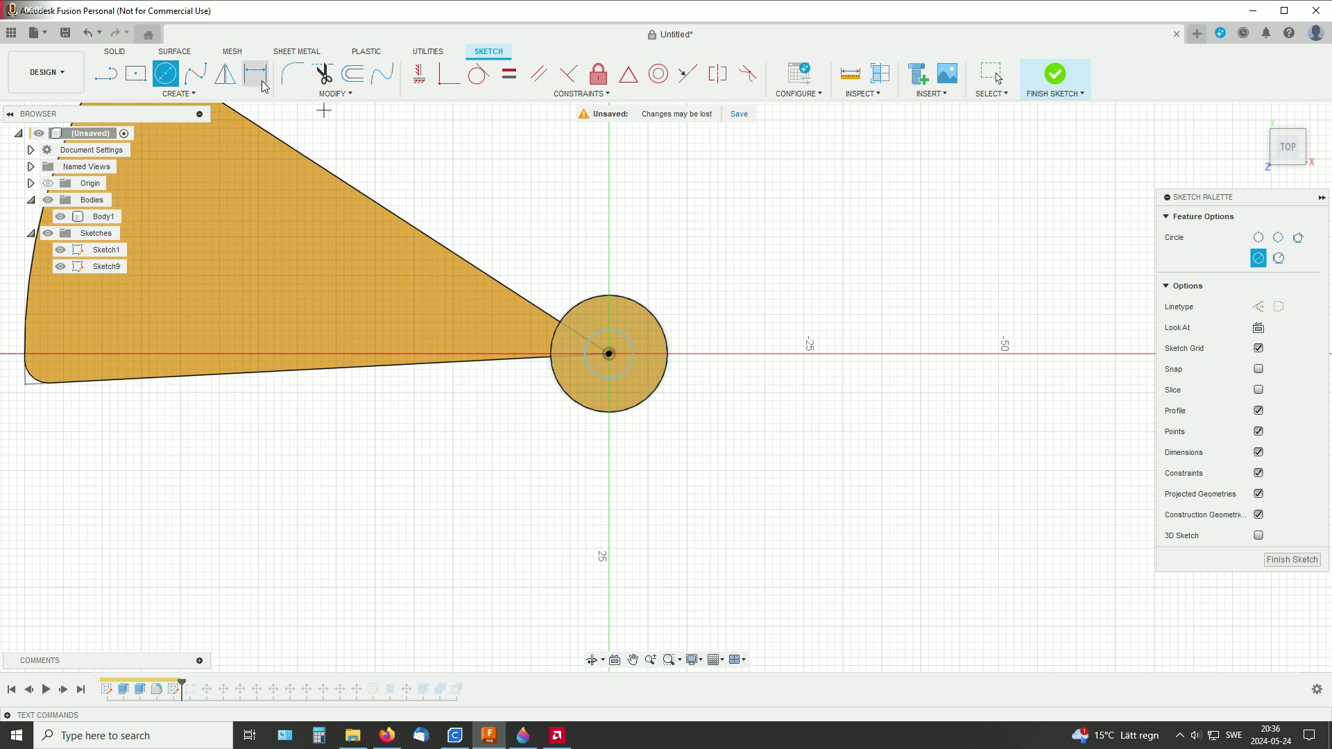
Dimension the circle on the column's top face to a 7 mm diameter and finish the sketch.
{"action": "left_click", "coordinate": [255, 73]}
{"action": "left_click", "coordinate": [630, 356]}
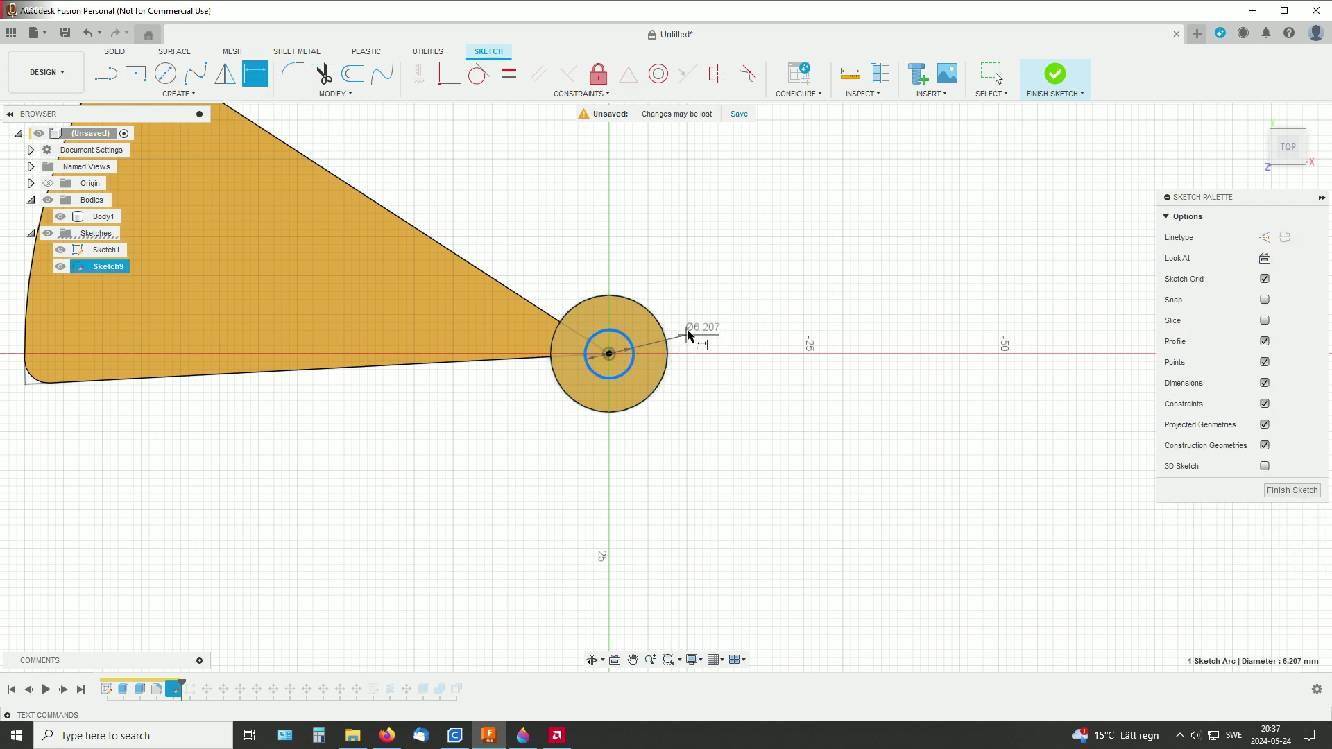
{"action": "left_click", "coordinate": [694, 315]}
{"action": "type", "text": "7"}
{"action": "key", "text": "Return"}
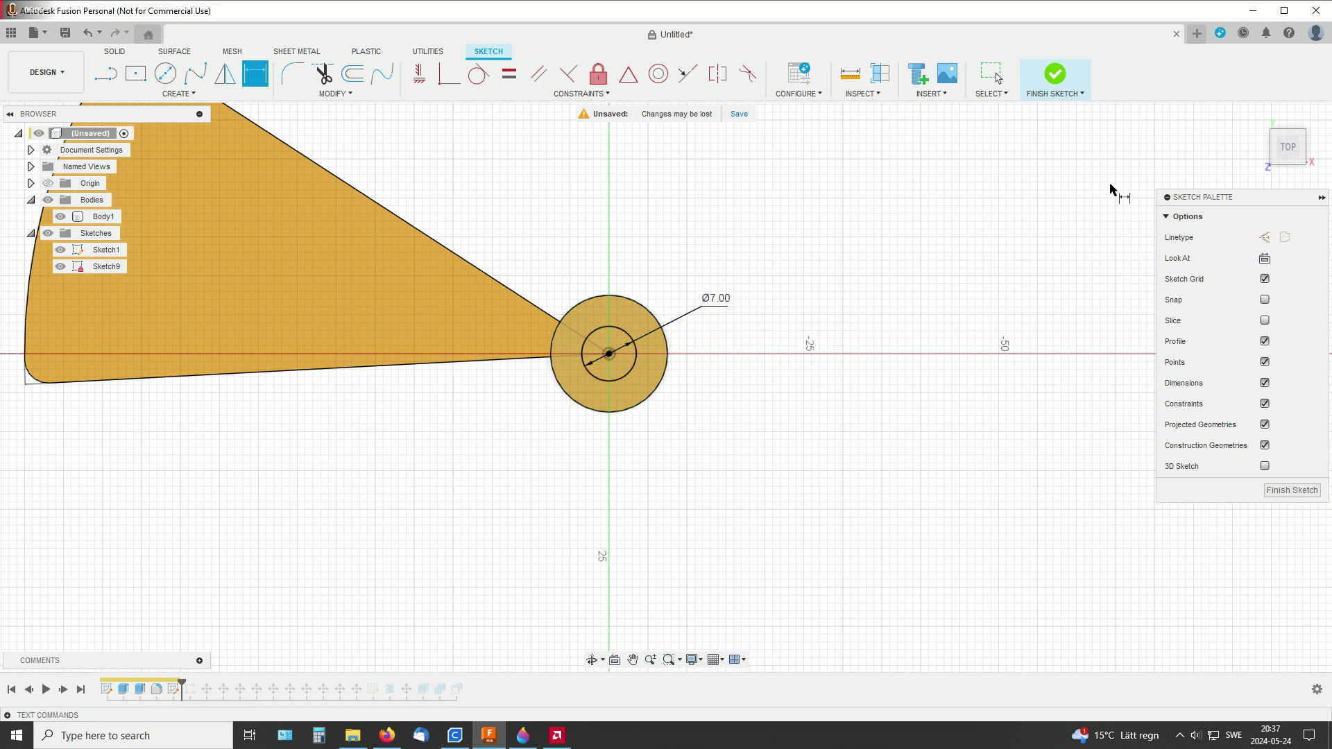
{"action": "left_click", "coordinate": [1057, 82]}
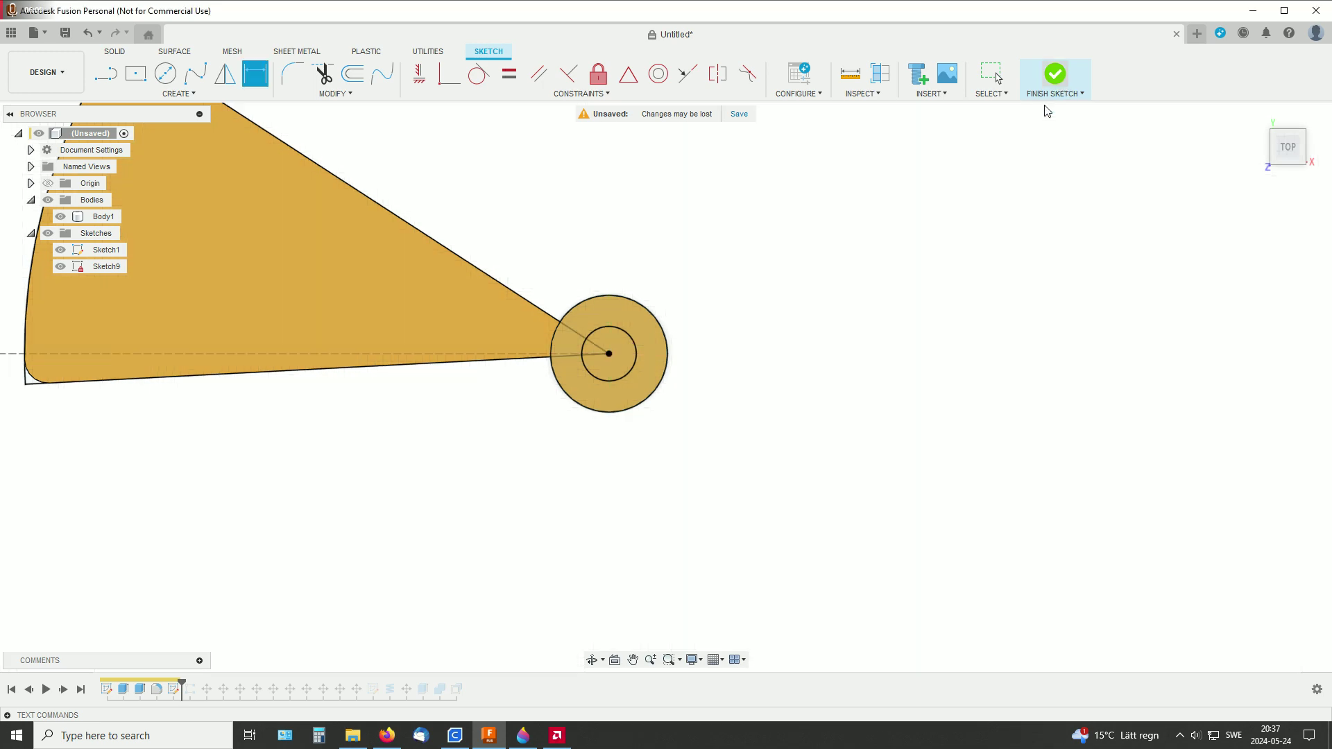
Extrude the small circle upward from the column's top face as a peg, using the Join operation.
{"action": "key", "text": "e"}
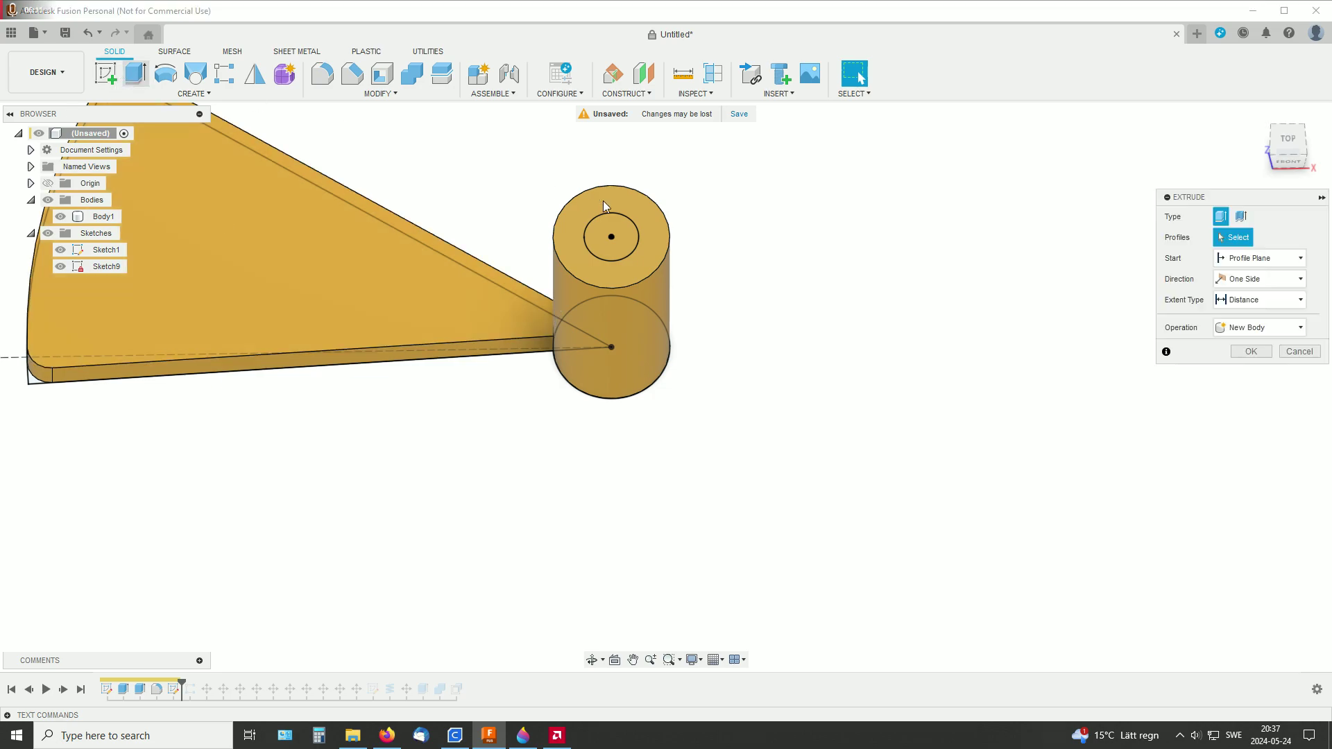
{"action": "left_click", "coordinate": [610, 229]}
{"action": "left_click_drag", "start_coordinate": [610, 225], "coordinate": [805, 321]}
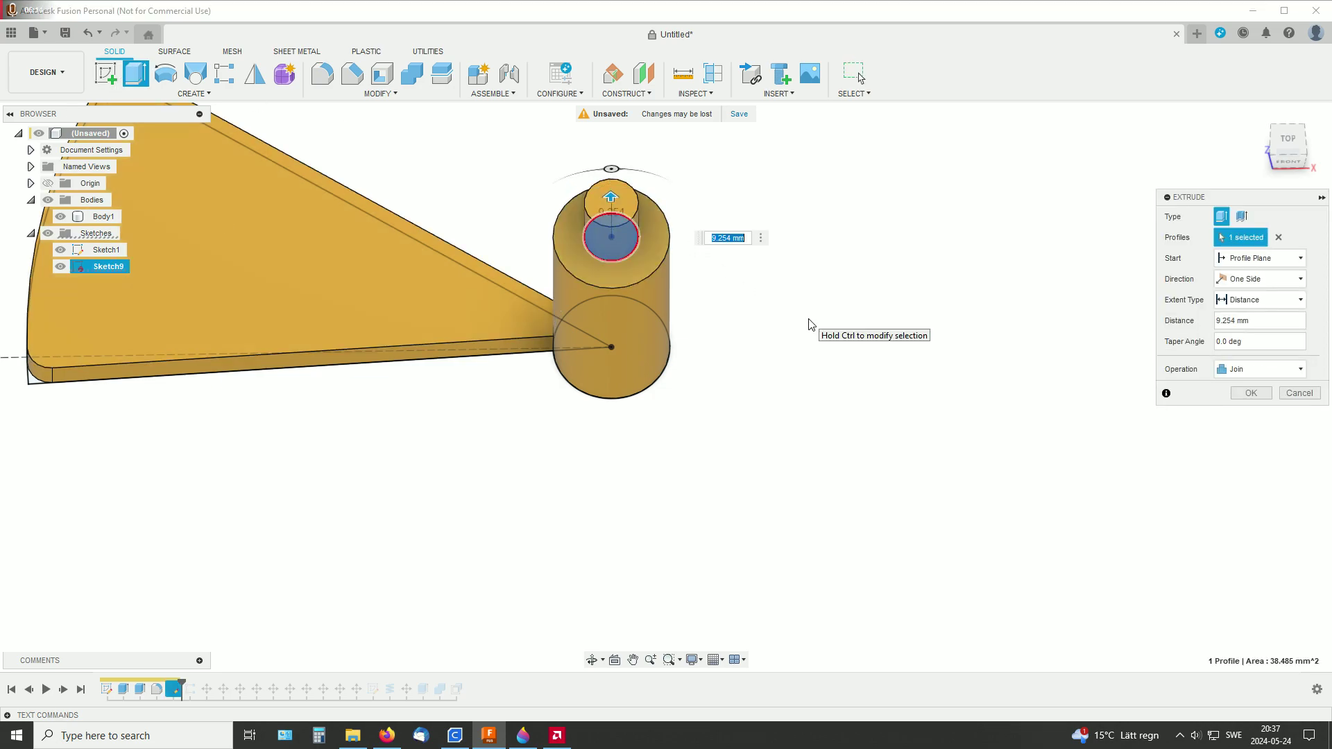
{"action": "key", "text": "Return"}
{"action": "middle_click_drag", "start_coordinate": [773, 333], "coordinate": [806, 352], "text": "shift"}
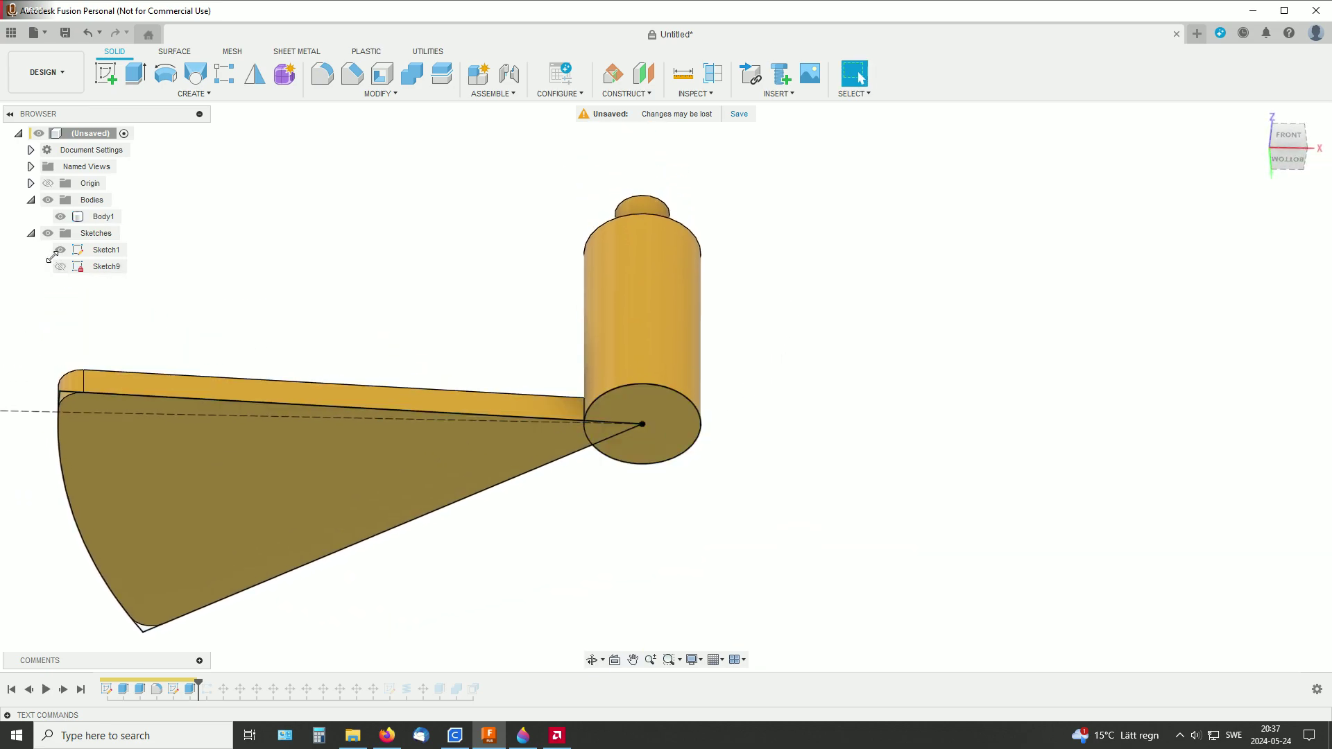
Hide the tread sketch and draw a 7.3 mm diameter circle at the column's centre in a new sketch on its underside.
{"action": "left_click", "coordinate": [60, 250]}
{"action": "left_click", "coordinate": [106, 73]}
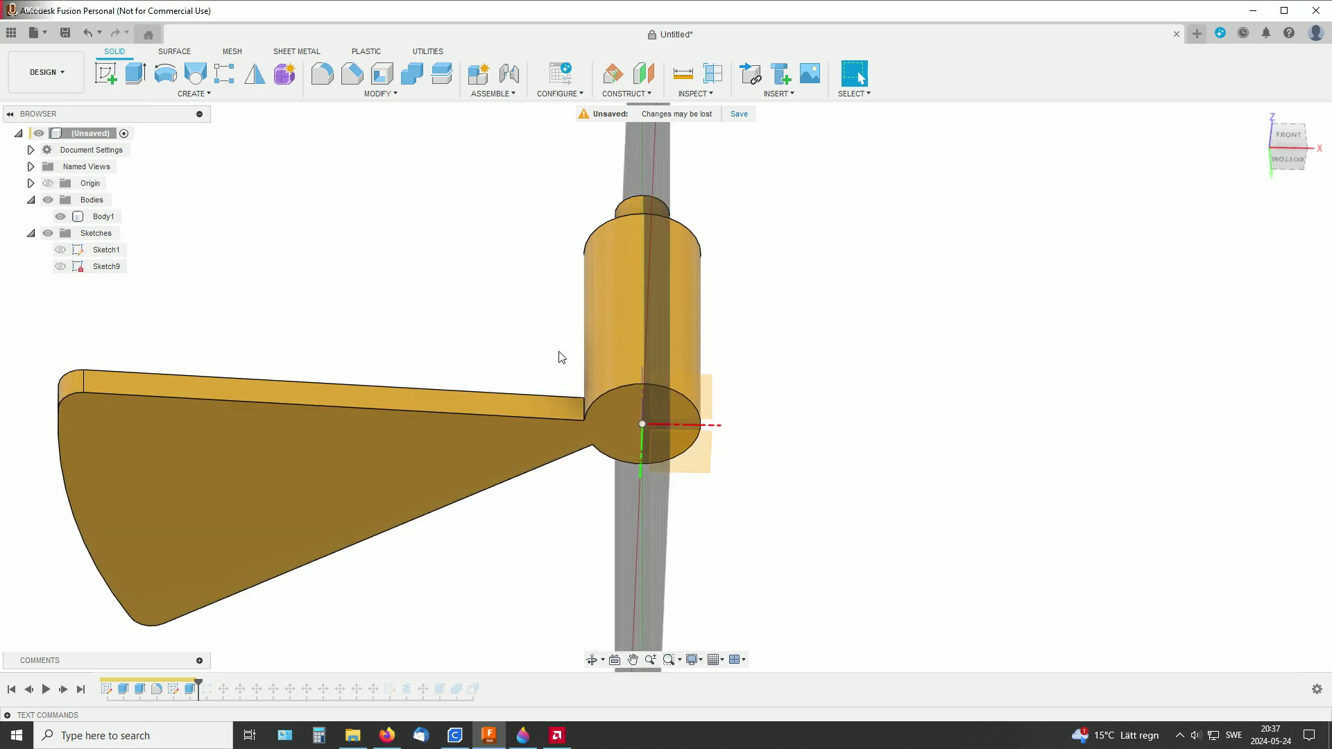
{"action": "left_click", "coordinate": [613, 412]}
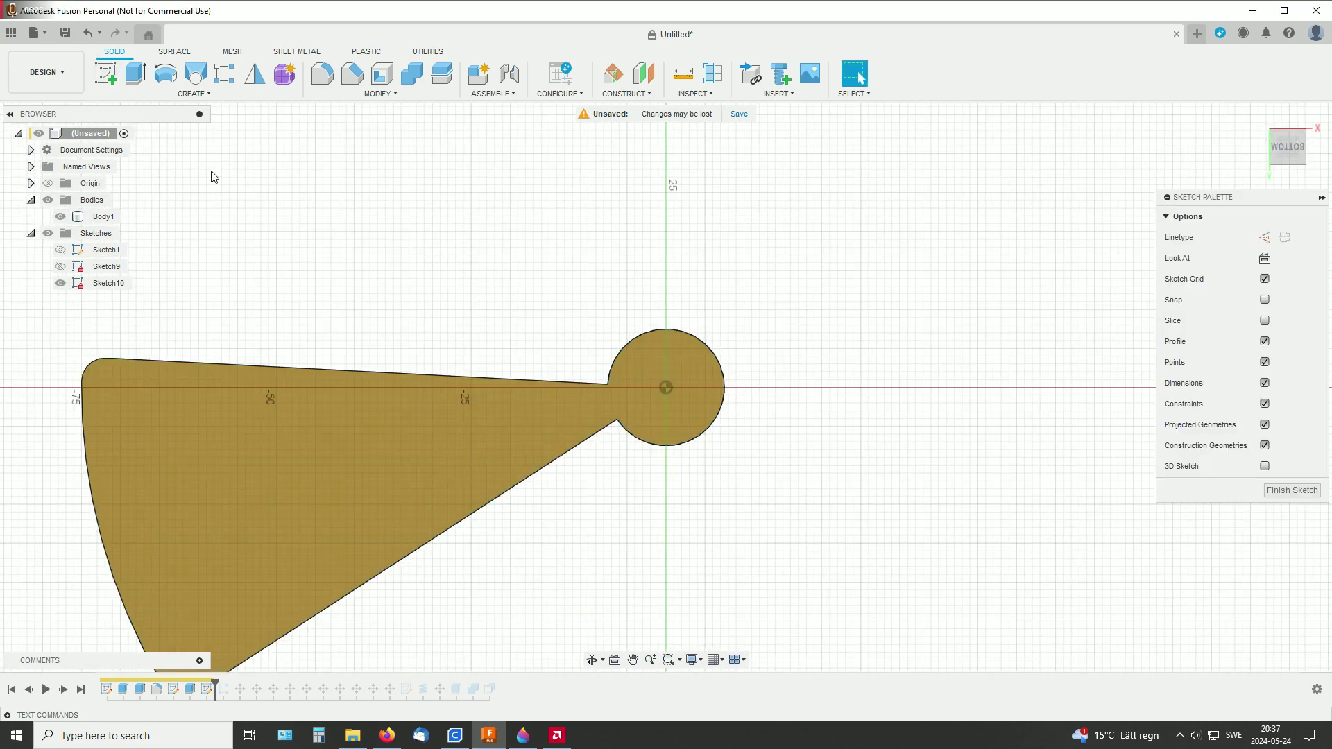
{"action": "key", "text": "c"}
{"action": "left_click", "coordinate": [665, 387]}
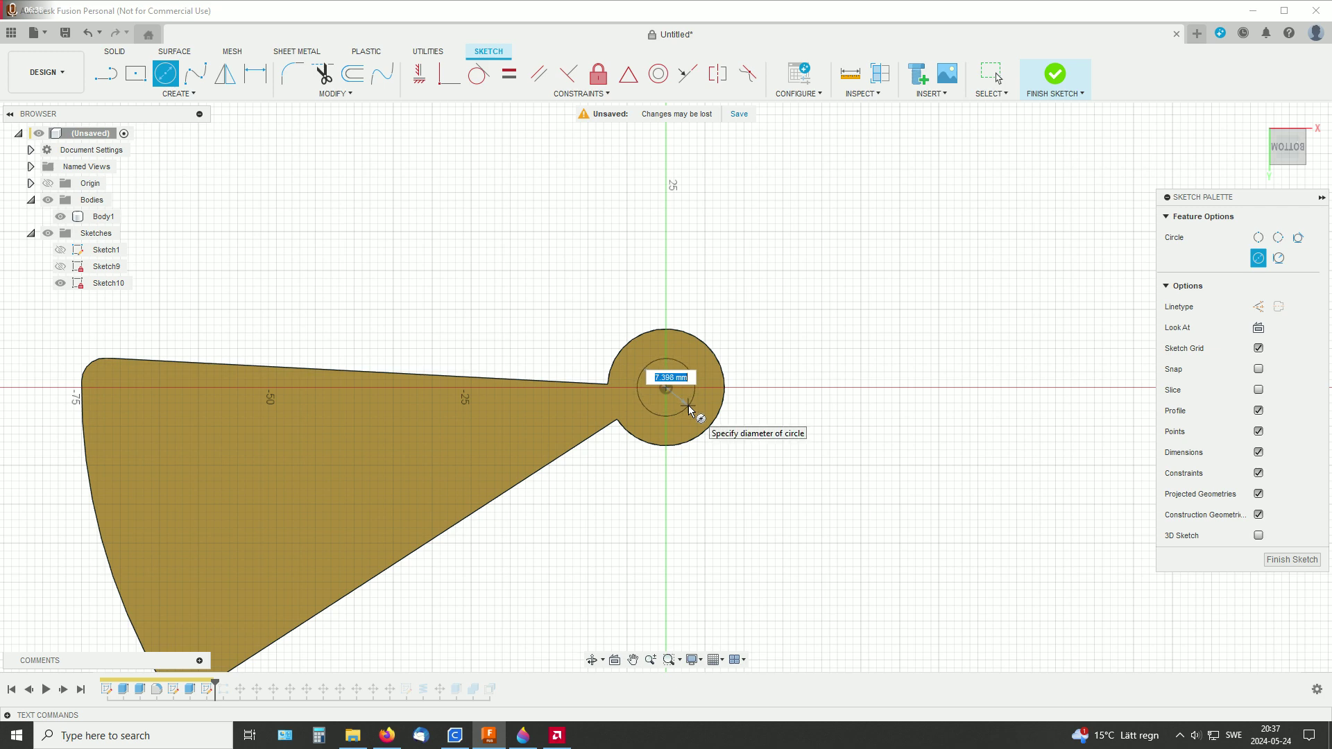
{"action": "type", "text": "7."}
{"action": "key", "text": "Return"}
{"action": "key", "text": "Escape"}
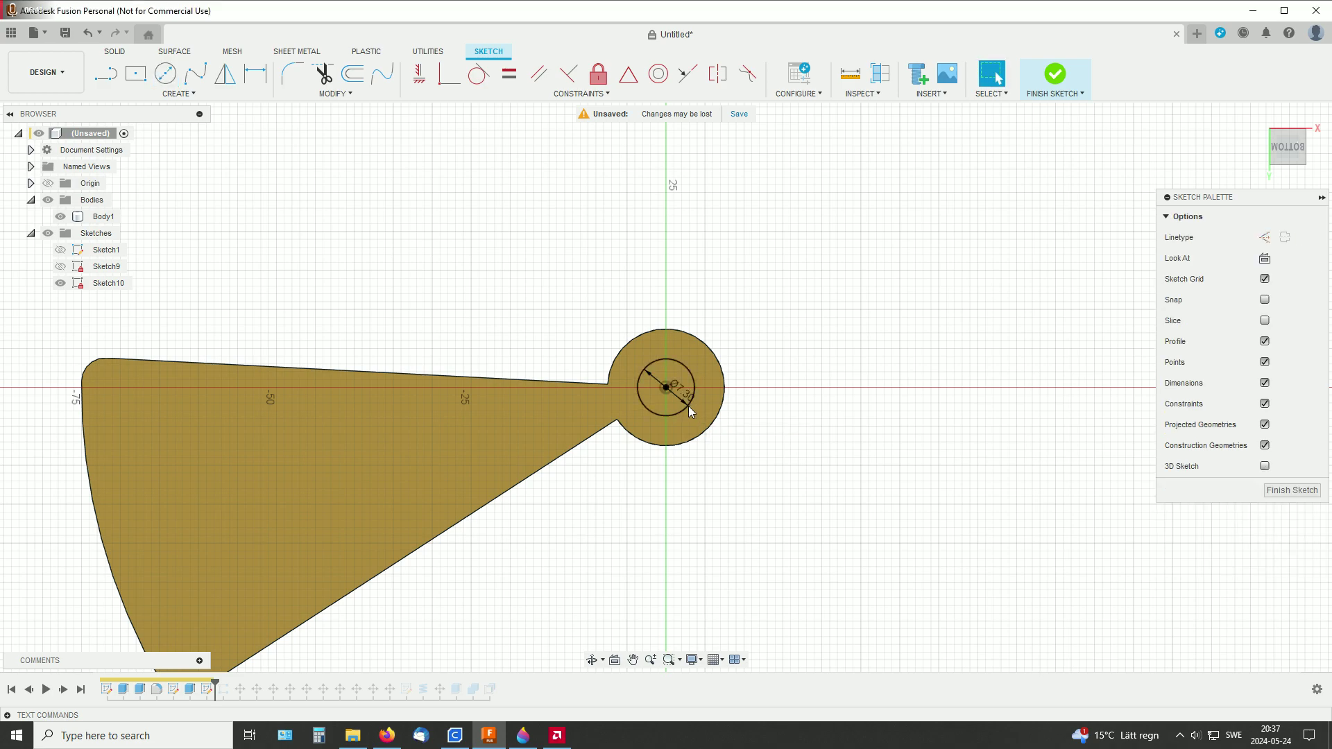
{"action": "middle_click_drag", "start_coordinate": [784, 371], "coordinate": [754, 449], "text": "shift"}
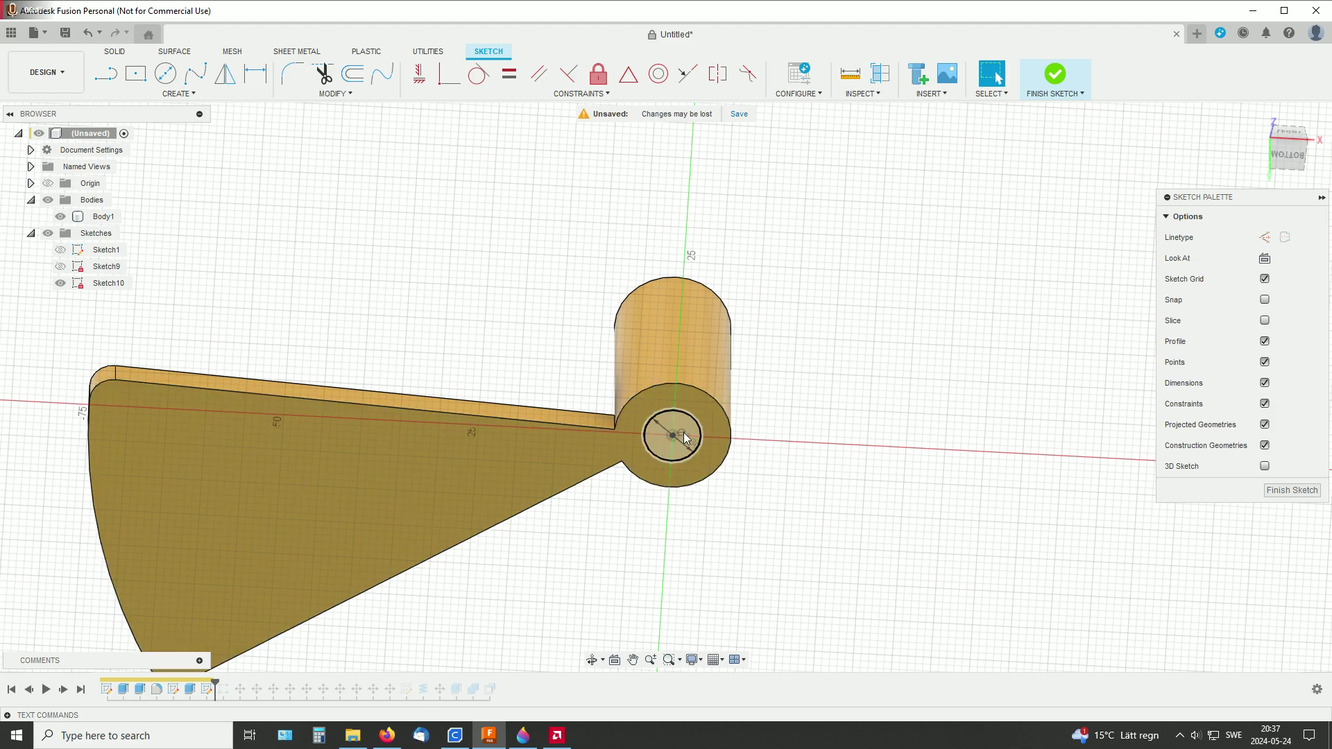
{"action": "middle_click_drag", "start_coordinate": [793, 367], "coordinate": [845, 400]}
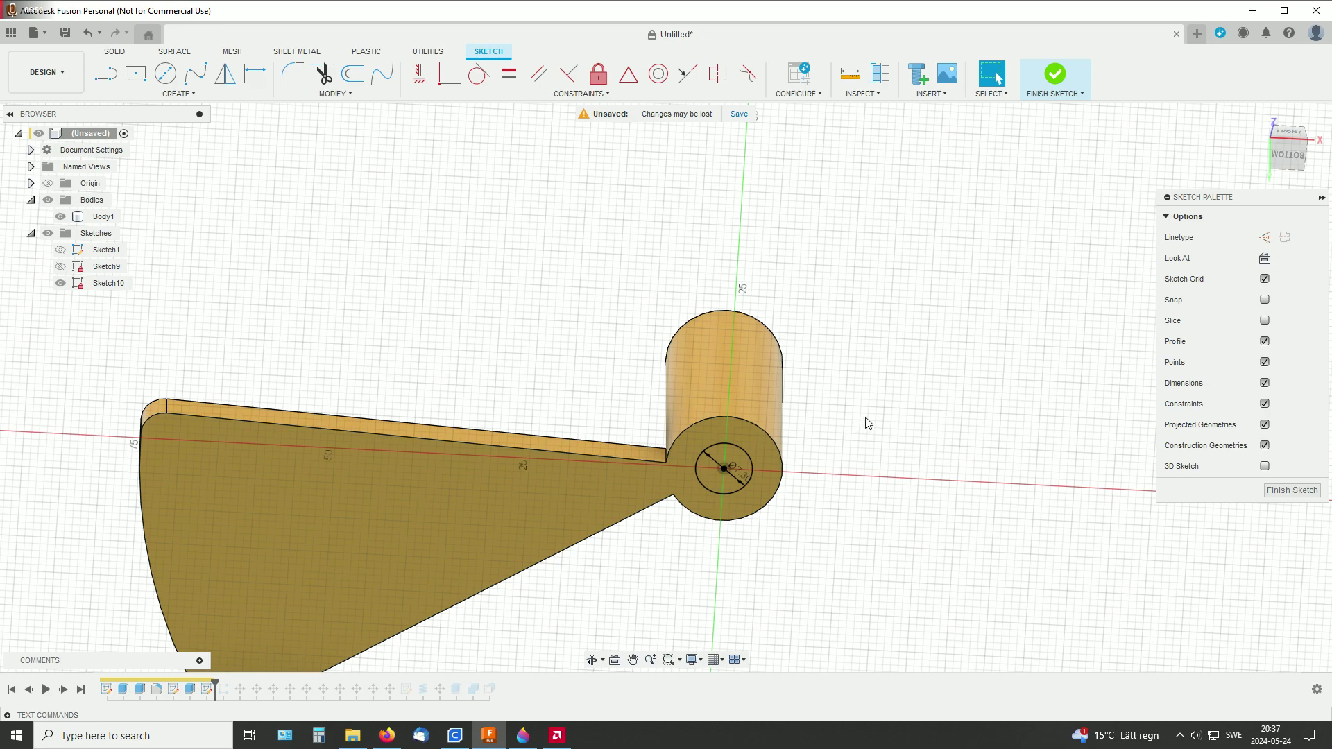
Finish the sketch and extrude the 7.3 mm circle 8 mm into the column's underside as a cut.
{"action": "left_click", "coordinate": [1053, 74]}
{"action": "left_click", "coordinate": [136, 73]}
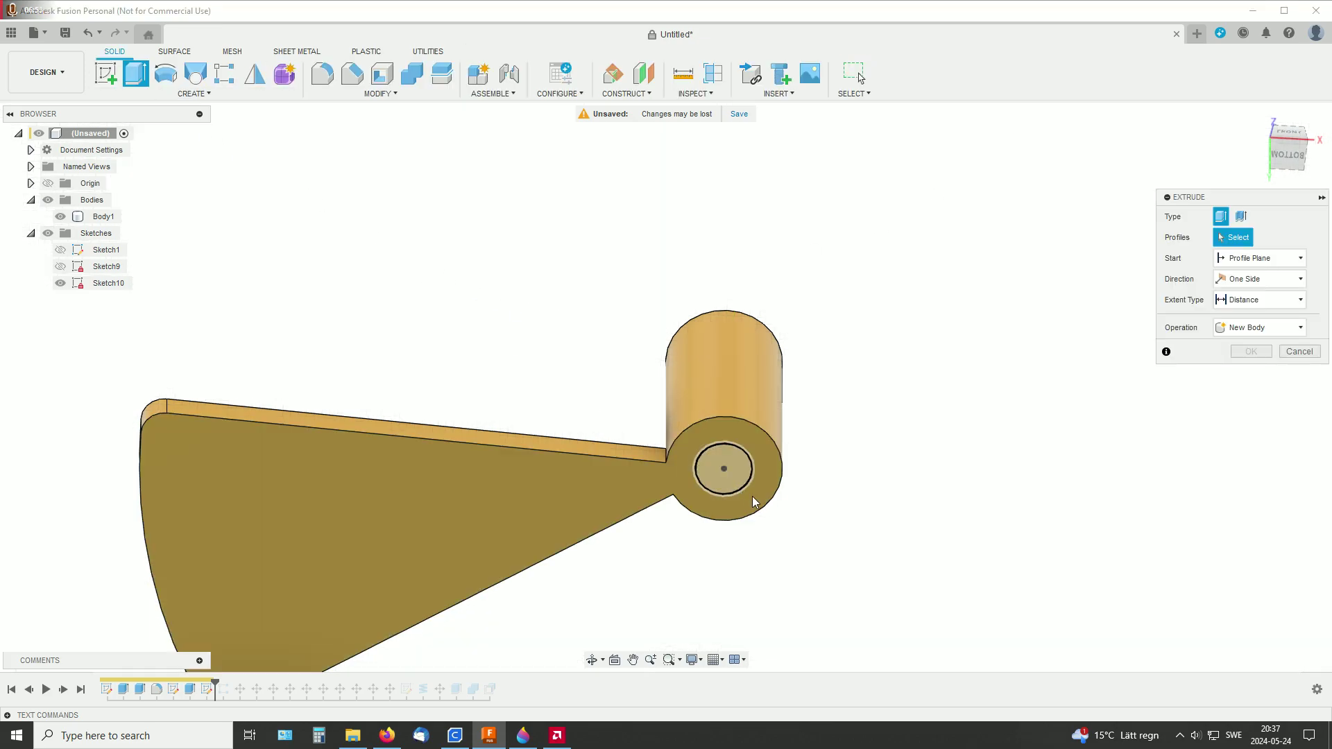
{"action": "left_click", "coordinate": [726, 478]}
{"action": "left_click_drag", "start_coordinate": [724, 478], "coordinate": [723, 432]}
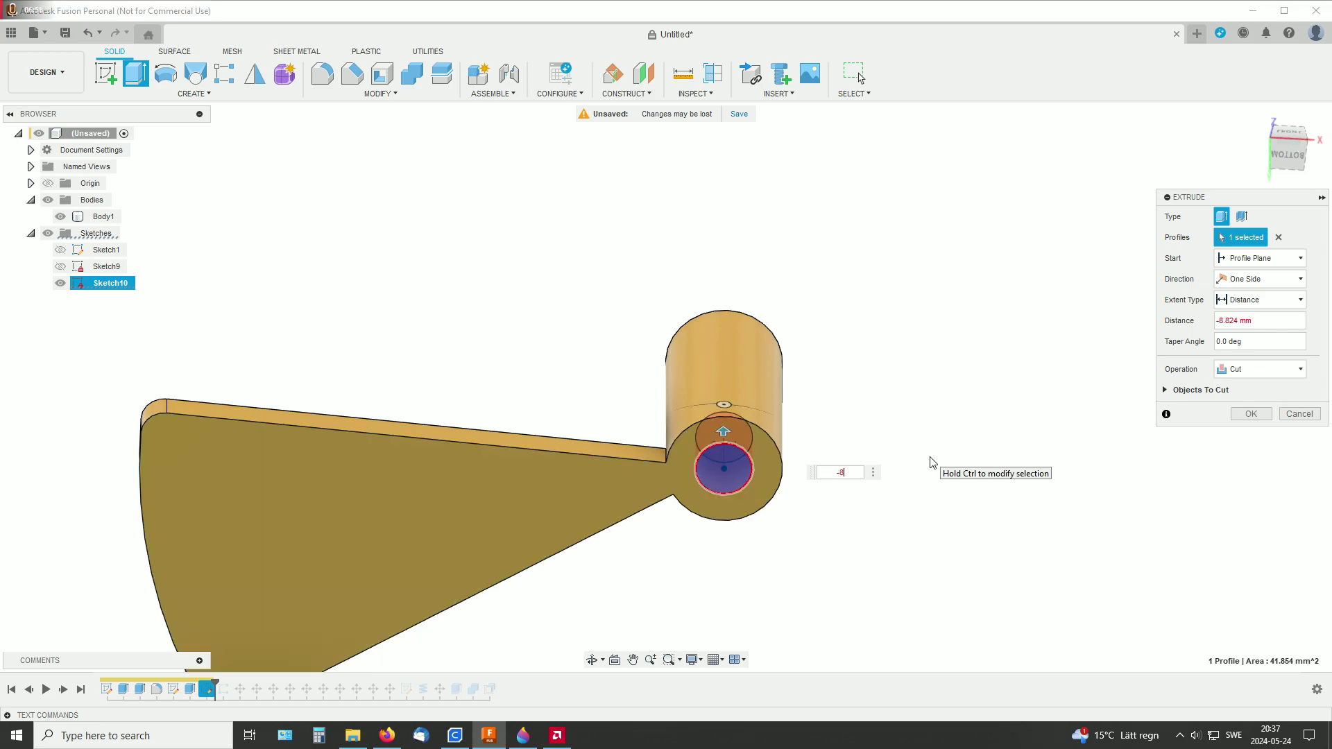
{"action": "left_click", "coordinate": [1249, 414]}
{"action": "middle_click_drag", "start_coordinate": [985, 364], "coordinate": [931, 498], "text": "shift"}
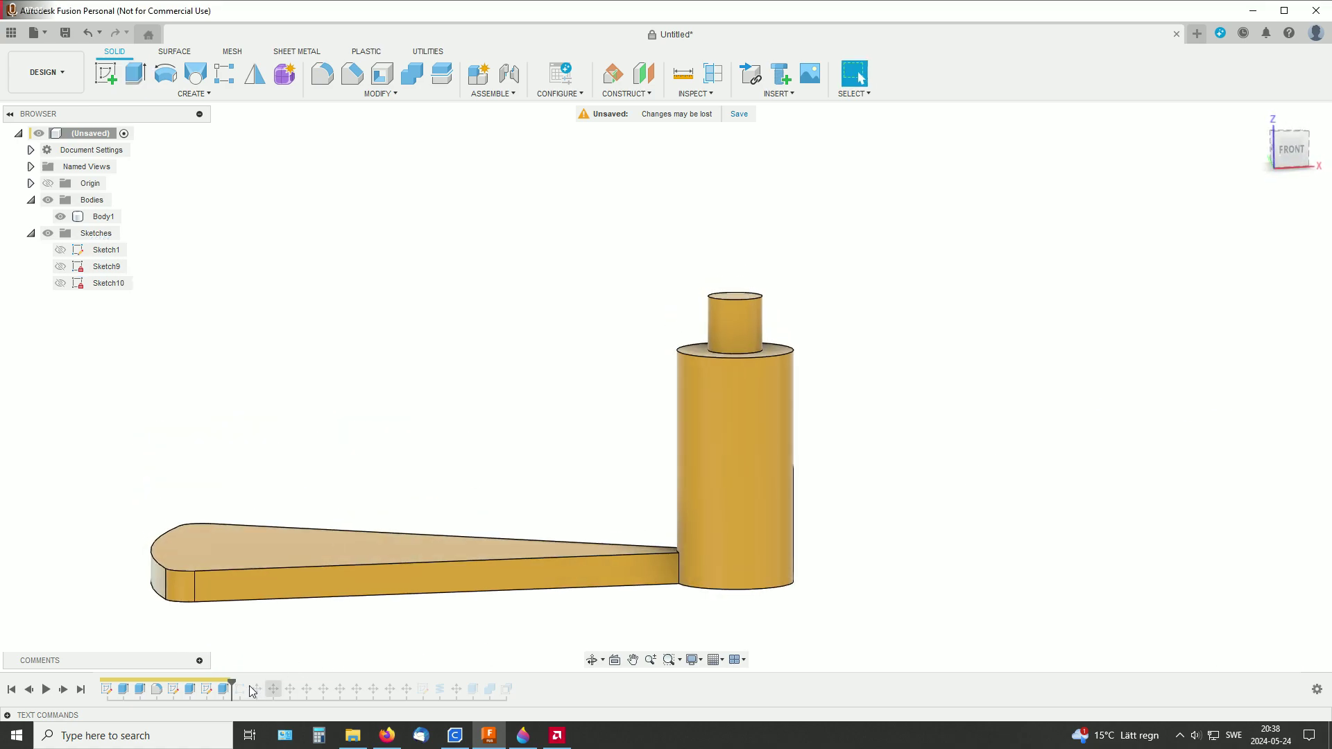
Advance the design history past the step pattern and inspect the peg on the topmost column segment.
{"action": "left_click_drag", "start_coordinate": [232, 683], "coordinate": [246, 684]}
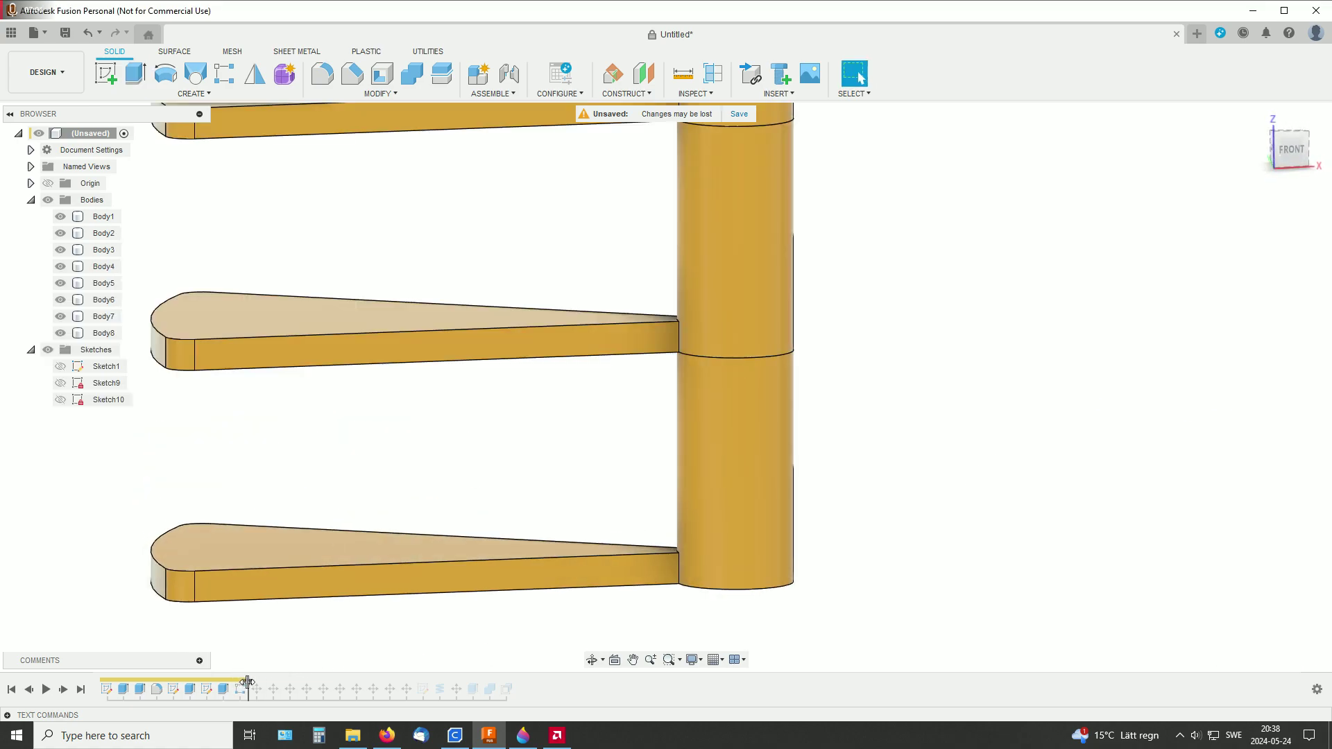
{"action": "scroll", "coordinate": [915, 499], "scroll_direction": "down", "scroll_amount": 8}
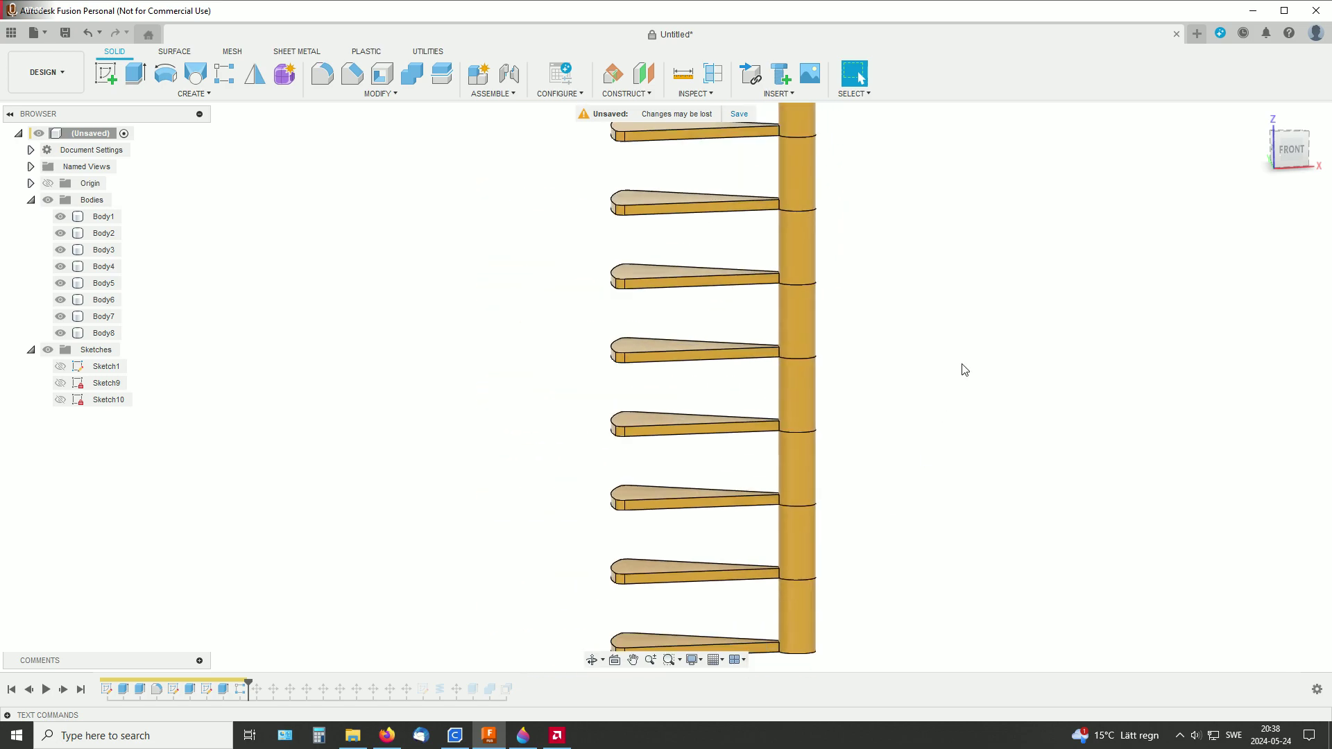
{"action": "middle_click_drag", "start_coordinate": [964, 370], "coordinate": [928, 386], "text": "shift"}
{"action": "left_click", "coordinate": [778, 196]}
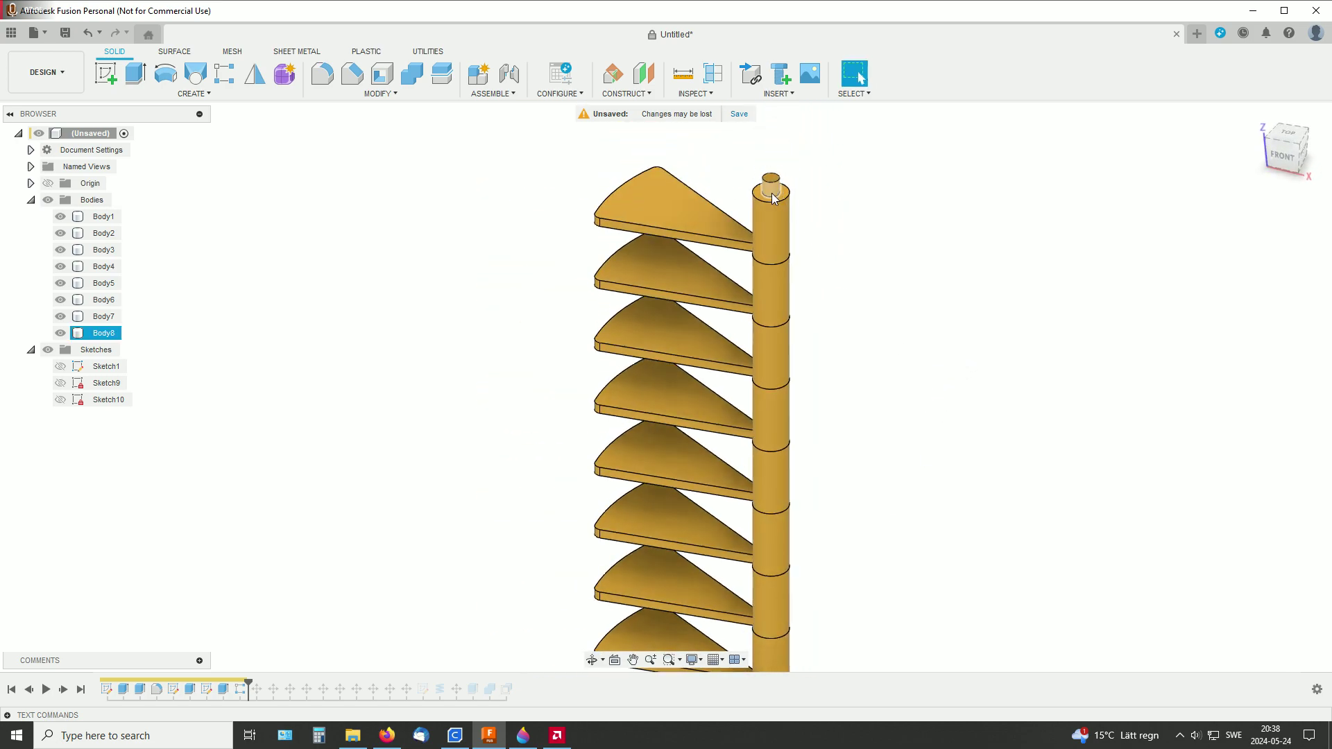
{"action": "left_click", "coordinate": [851, 287]}
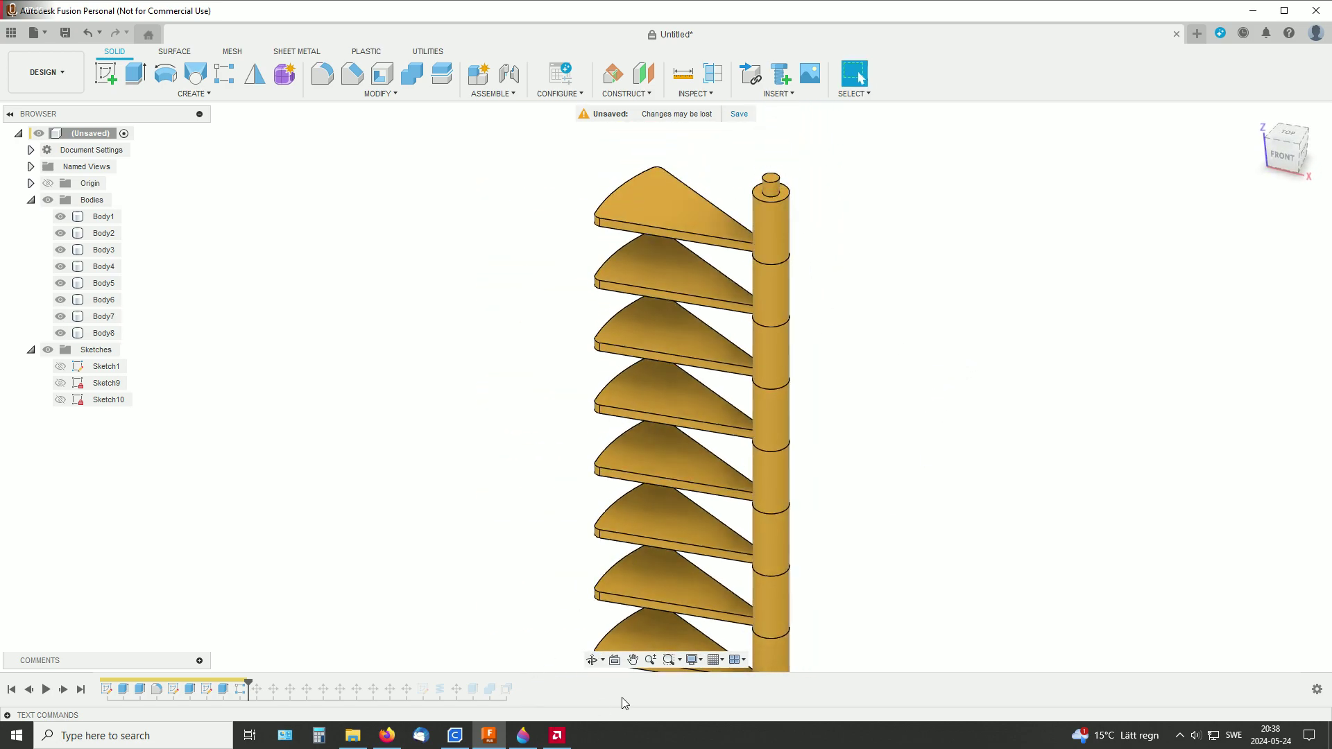
Change the visual style to Shaded with Hidden Edges and inspect the pegs and holes inside the stacked column segments.
{"action": "left_click", "coordinate": [692, 660]}
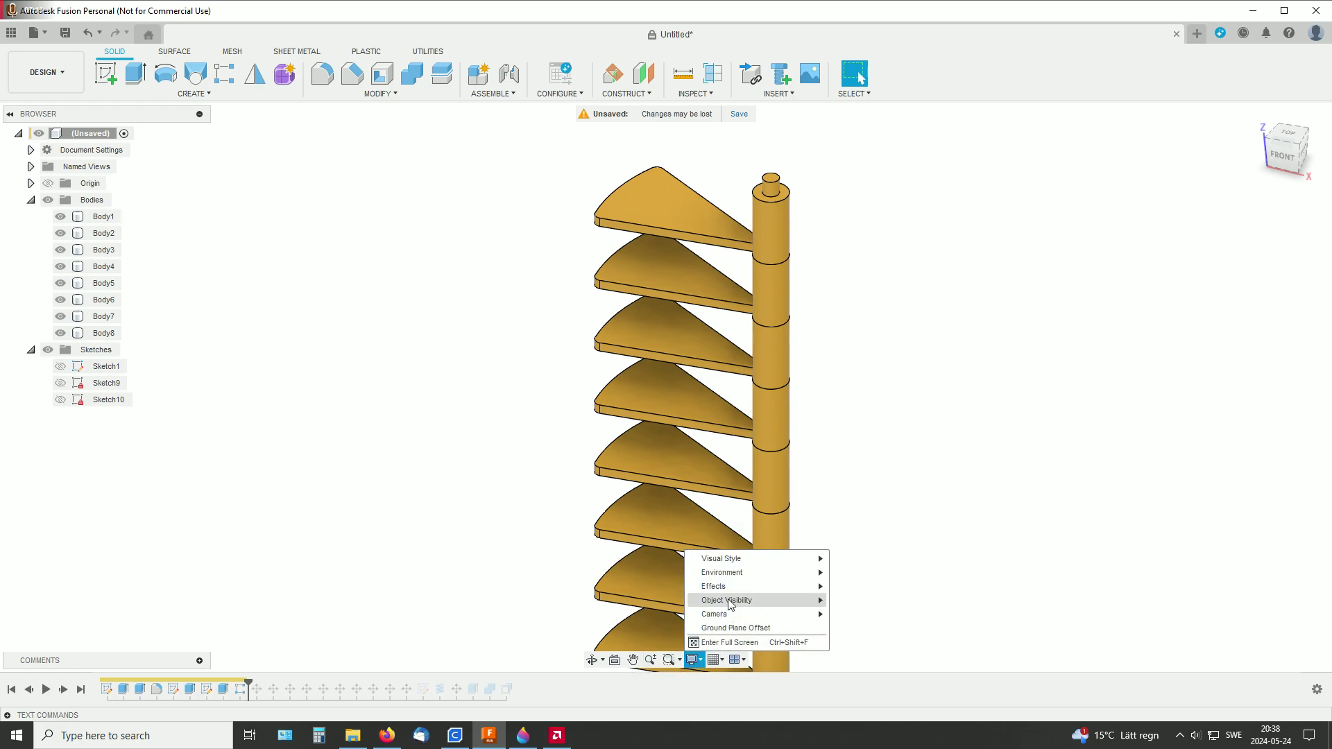
{"action": "mouse_move", "coordinate": [798, 558]}
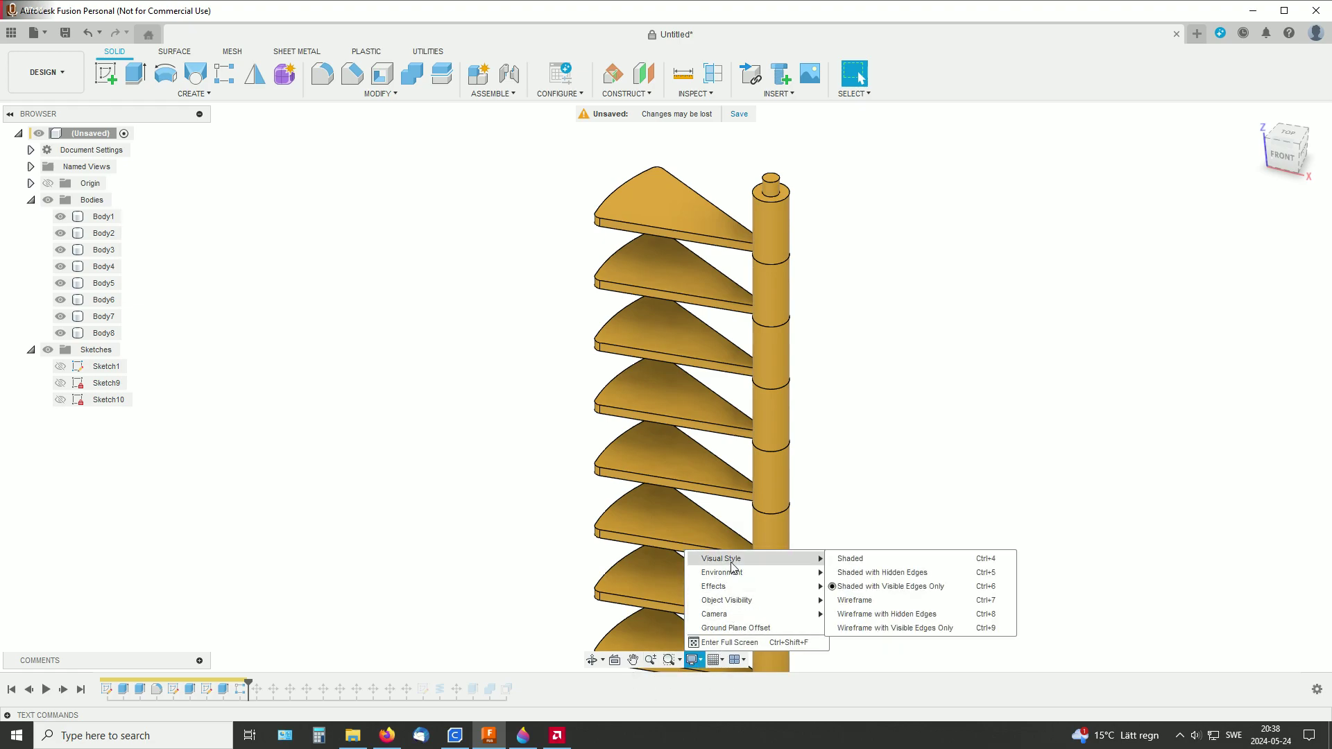
{"action": "left_click", "coordinate": [855, 572]}
{"action": "scroll", "coordinate": [902, 426], "scroll_direction": "up", "scroll_amount": 5}
{"action": "middle_click_drag", "start_coordinate": [854, 334], "coordinate": [901, 446], "text": "shift"}
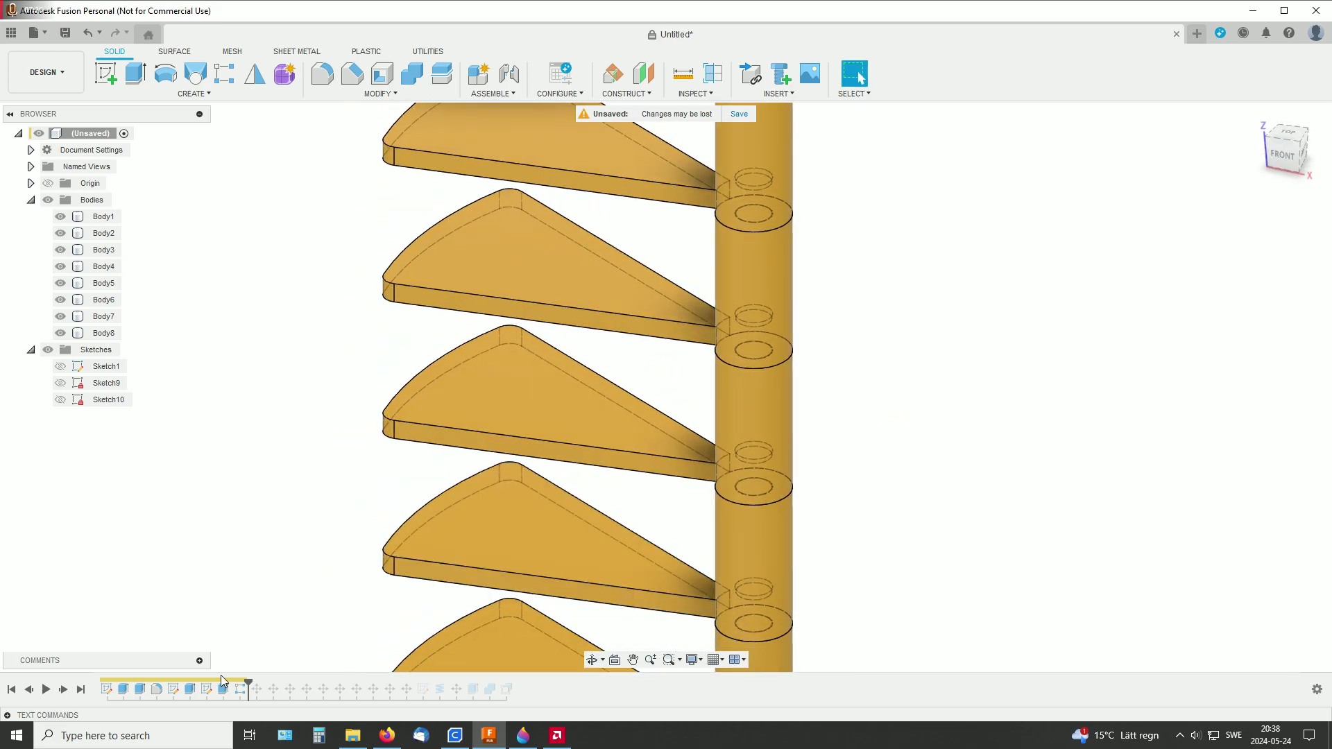
Advance the design history to its end and view the complete staircase with the handrail and post.
{"action": "left_click_drag", "start_coordinate": [254, 693], "coordinate": [502, 686]}
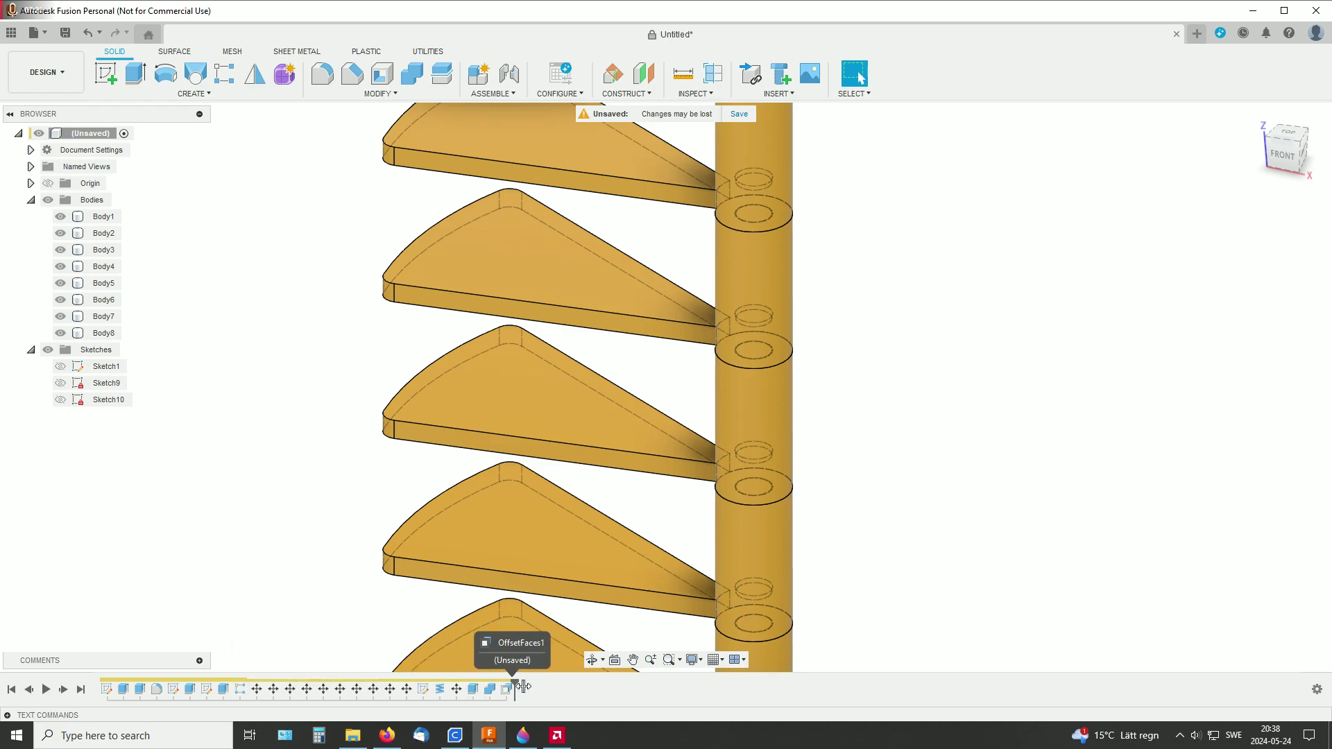
{"action": "scroll", "coordinate": [785, 555], "scroll_direction": "down", "scroll_amount": 3}
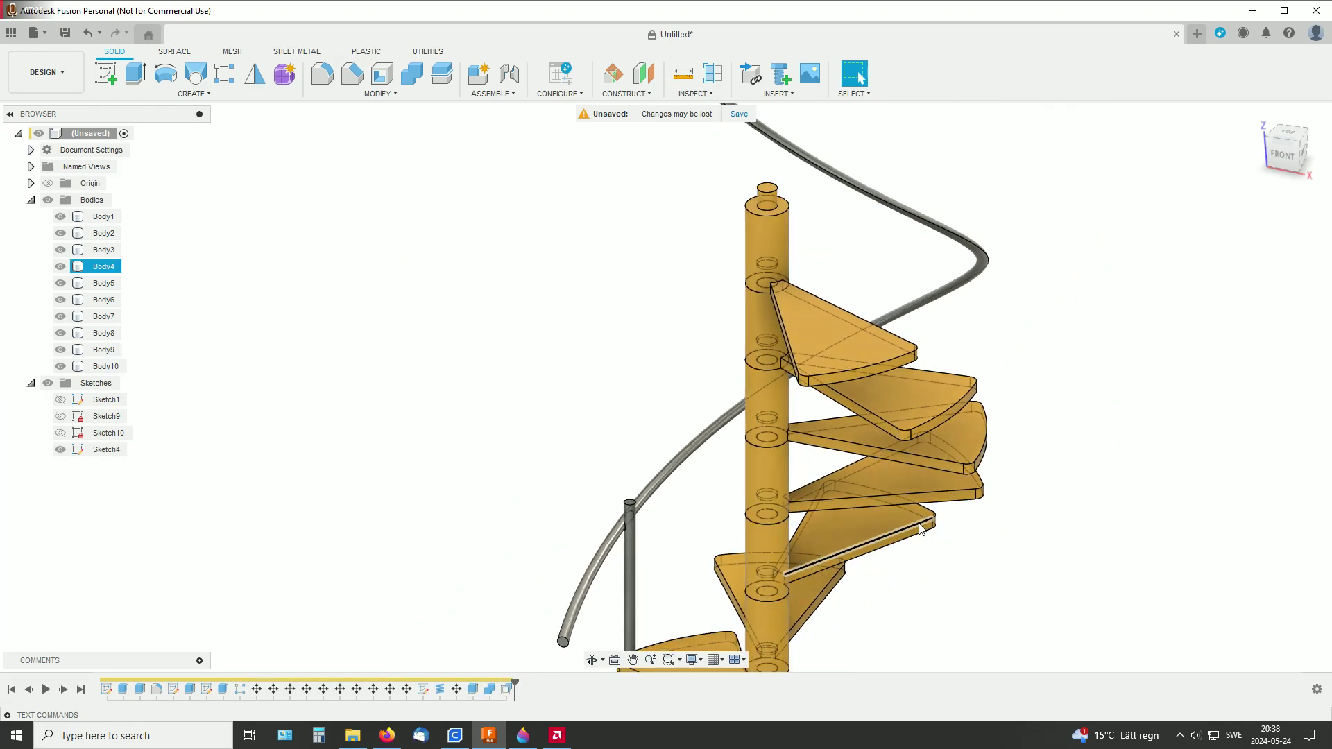
{"action": "middle_click_drag", "start_coordinate": [890, 531], "coordinate": [942, 475]}
Roll the design history back to just after the post's extrusion and examine where the post meets the handrail.
{"action": "left_click_drag", "start_coordinate": [514, 683], "coordinate": [481, 684]}
{"action": "scroll", "coordinate": [618, 434], "scroll_direction": "up", "scroll_amount": 8}
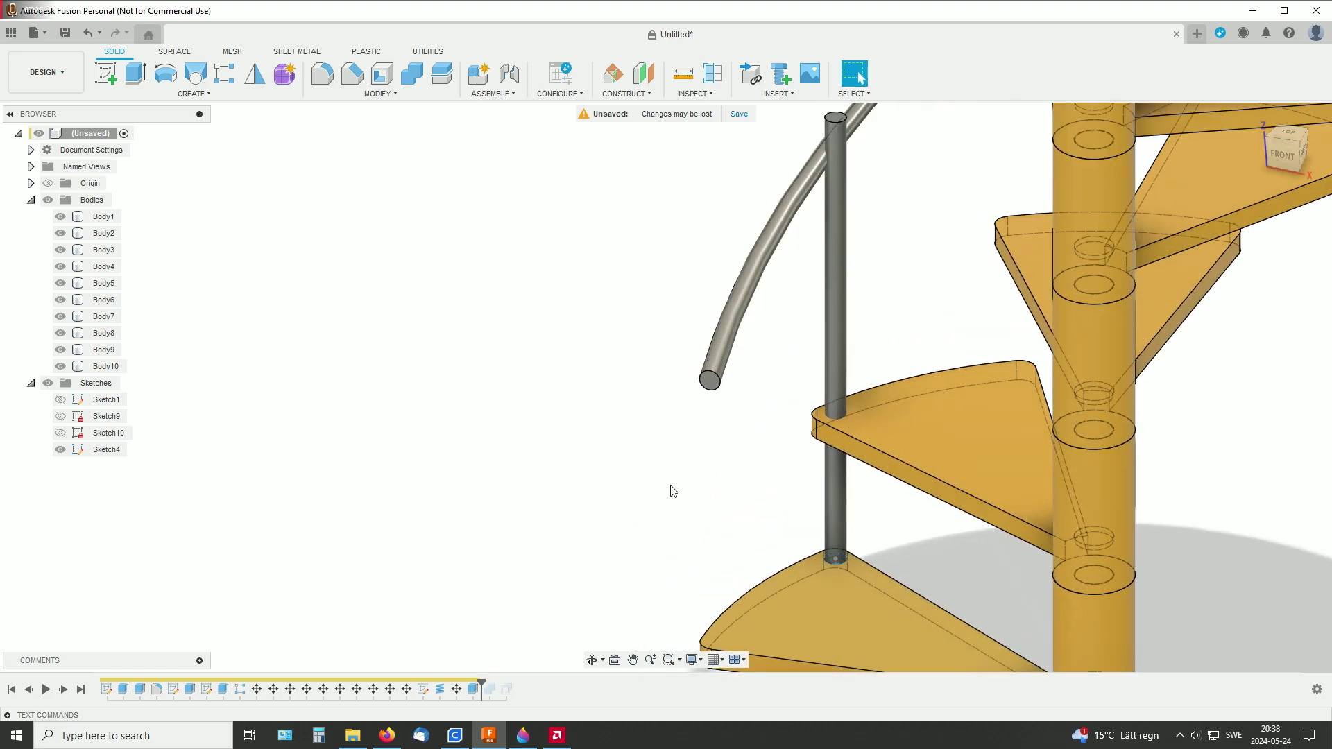
{"action": "middle_click_drag", "start_coordinate": [672, 490], "coordinate": [741, 480], "text": "shift"}
{"action": "scroll", "coordinate": [782, 446], "scroll_direction": "up", "scroll_amount": 5}
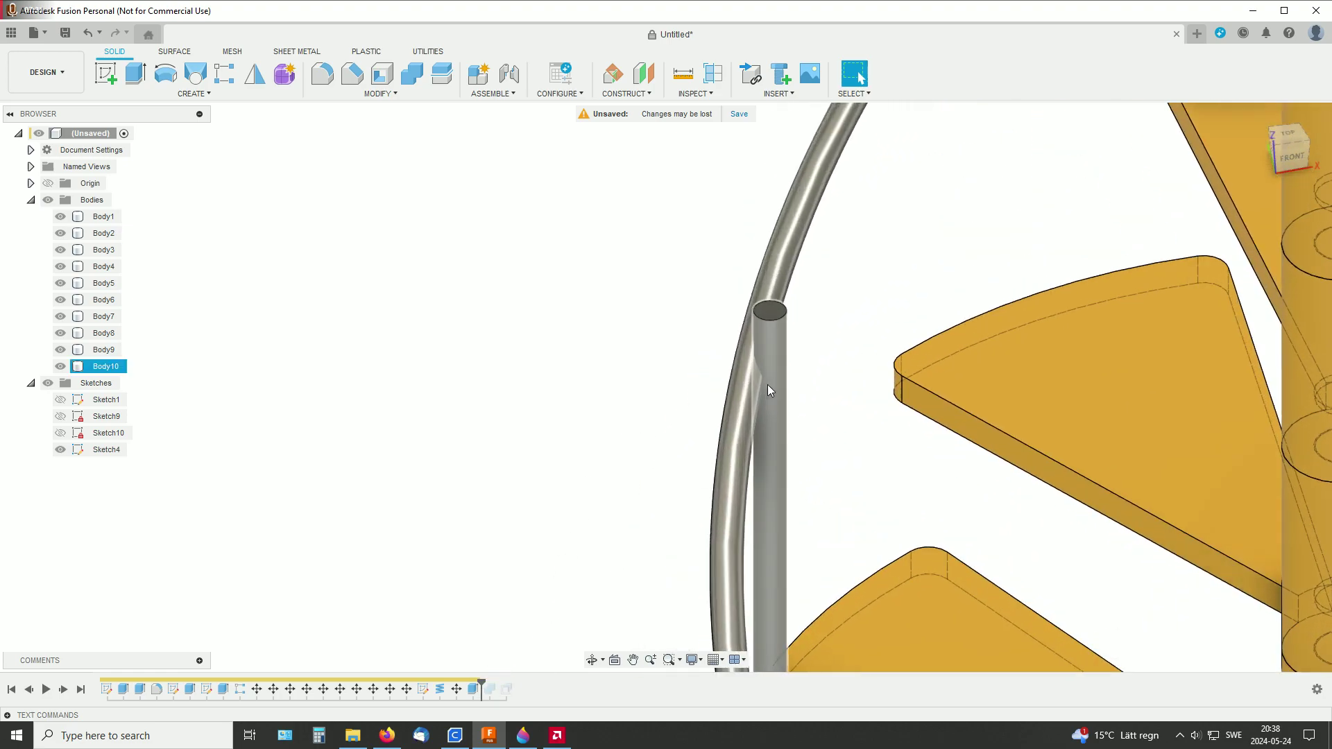
{"action": "middle_click_drag", "start_coordinate": [797, 378], "coordinate": [741, 283], "text": "shift"}
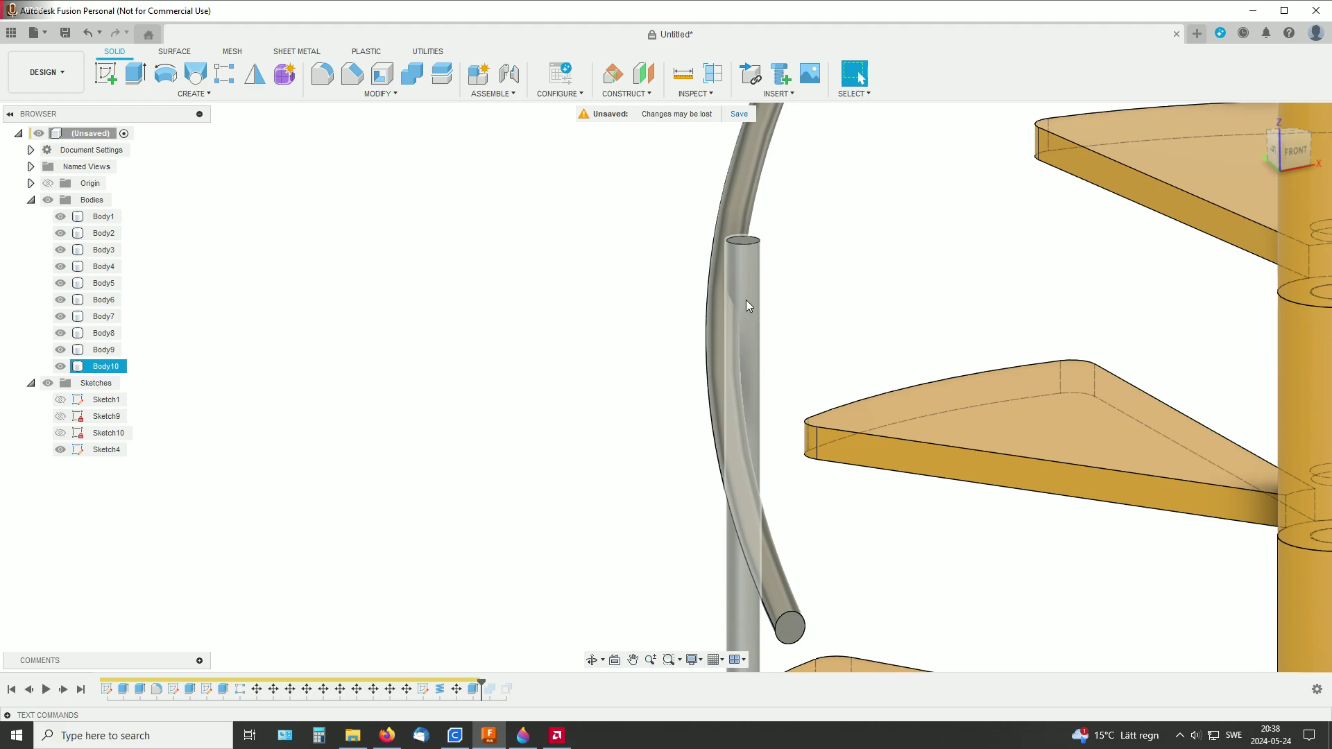
Advance the design history past the Combine feature and review its settings for cutting the post with the handrail, keeping the tool body.
{"action": "middle_click_drag", "start_coordinate": [768, 290], "coordinate": [726, 306], "text": "shift"}
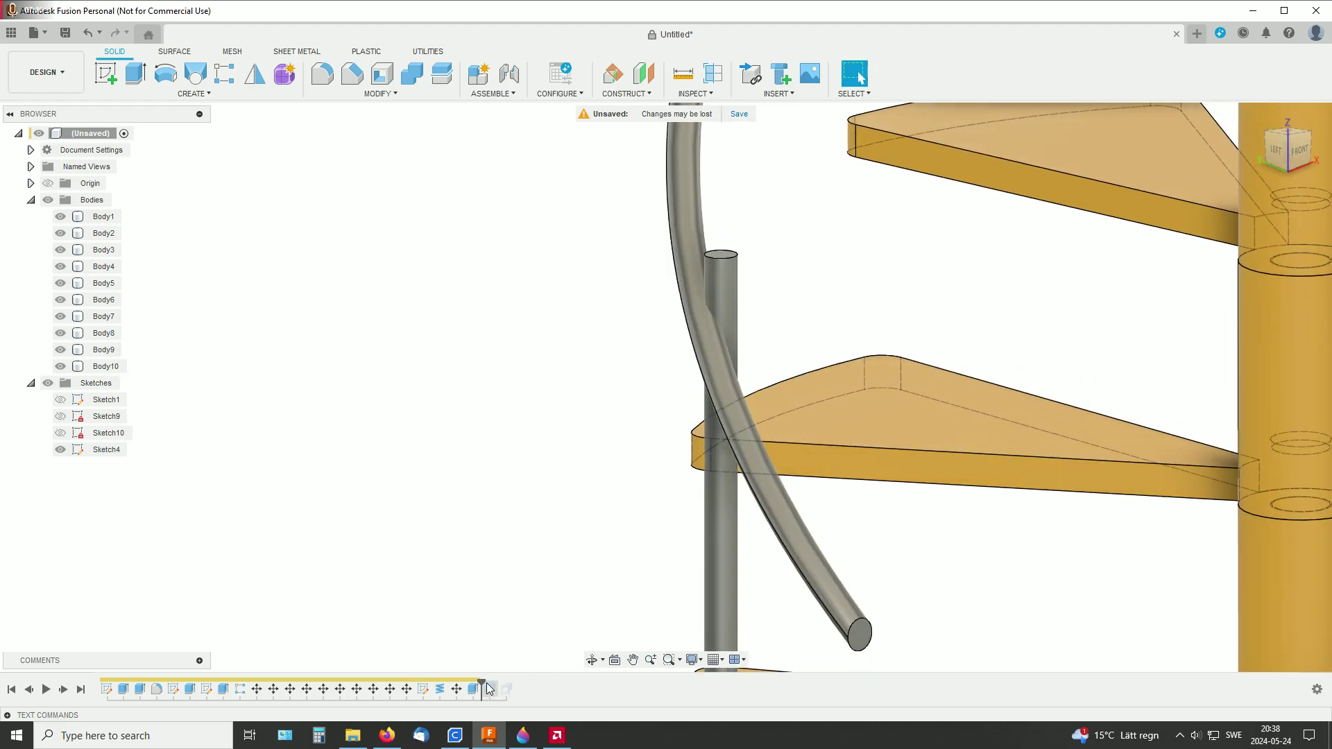
{"action": "left_click_drag", "start_coordinate": [479, 678], "coordinate": [491, 697]}
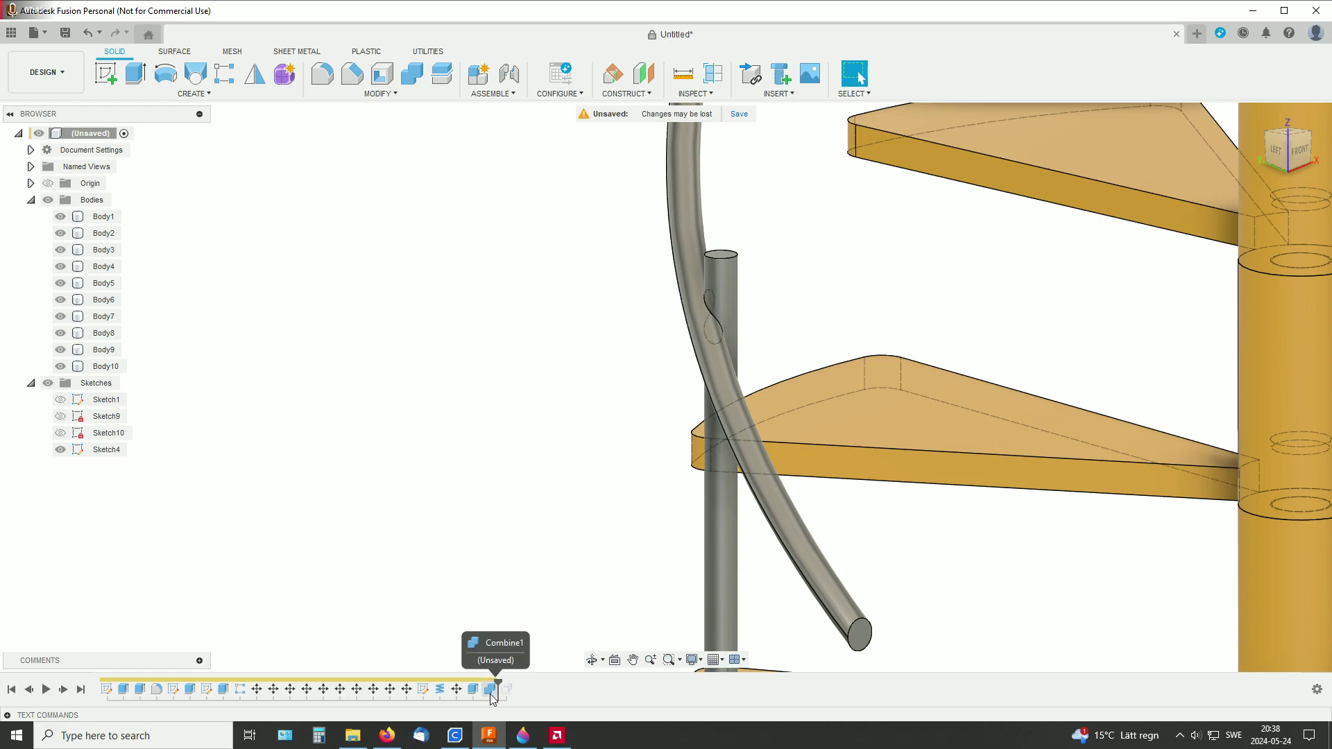
{"action": "right_click", "coordinate": [491, 692]}
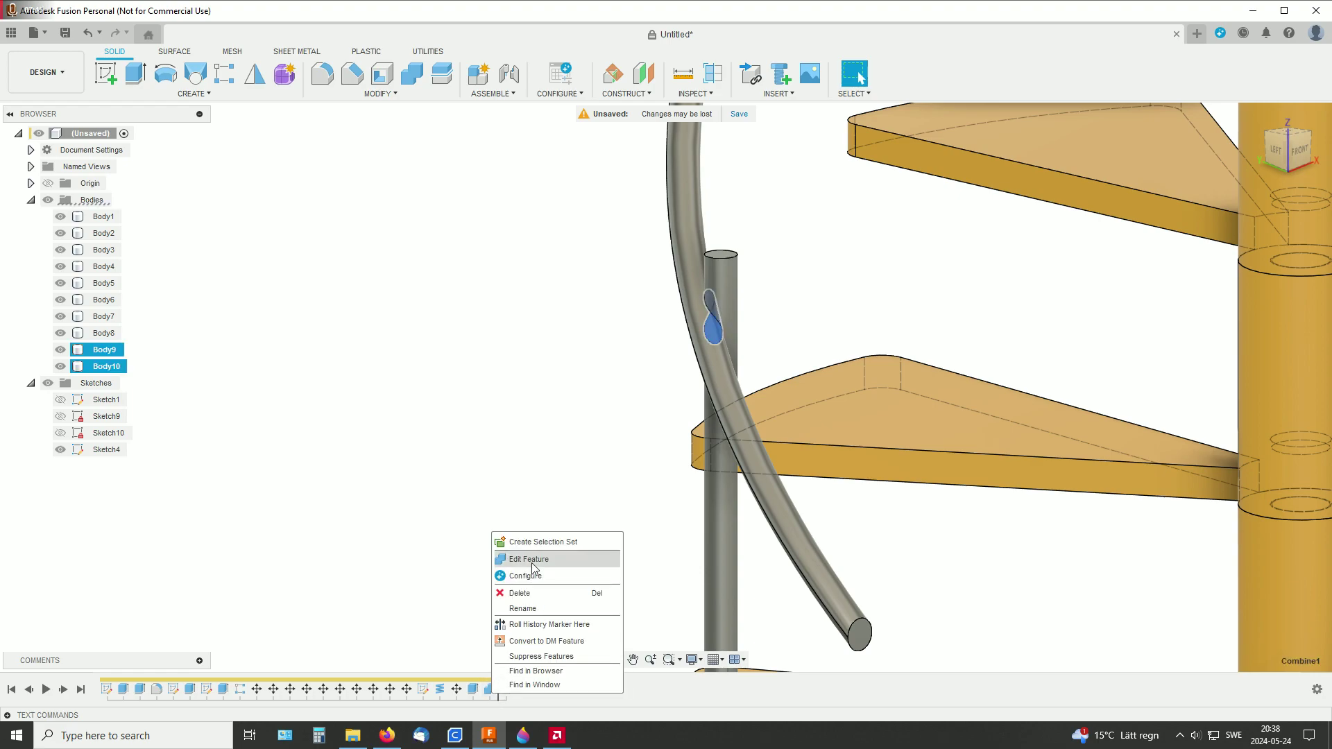
{"action": "left_click", "coordinate": [541, 556]}
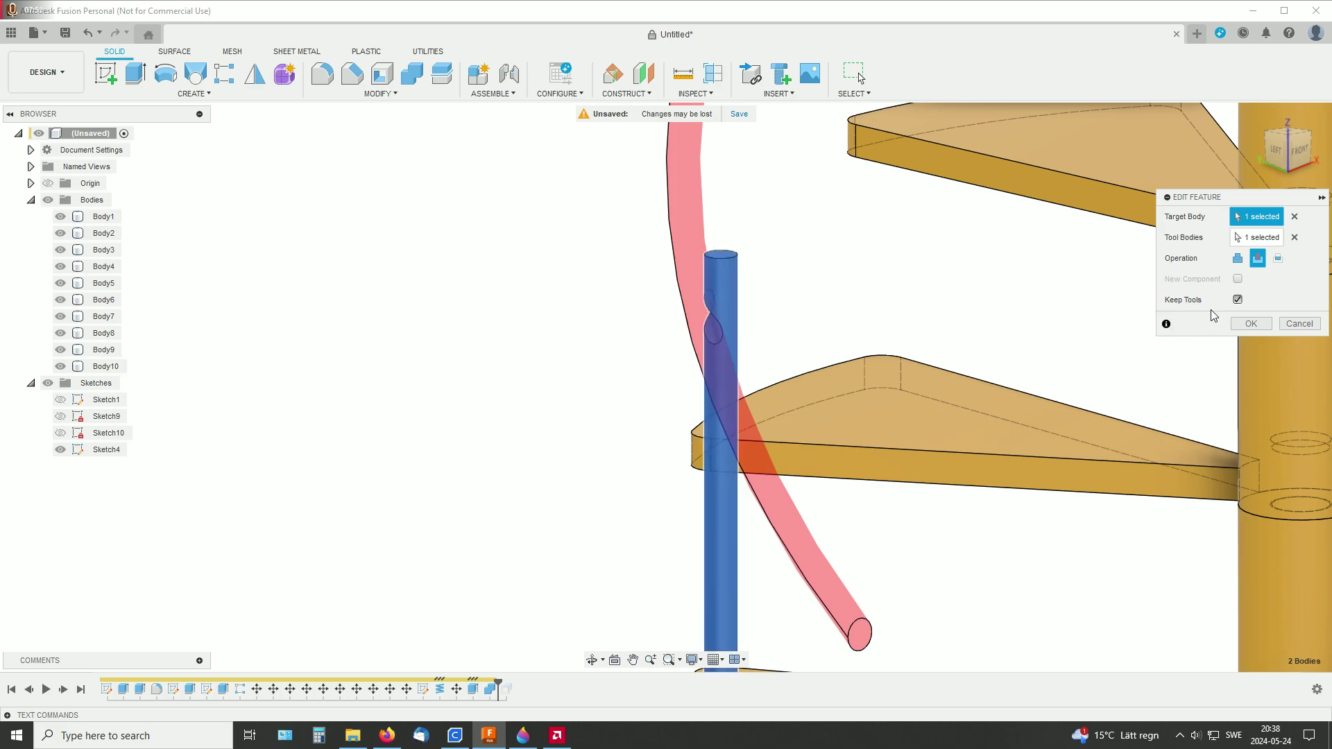
{"action": "left_click", "coordinate": [1237, 300]}
{"action": "left_click", "coordinate": [1255, 325]}
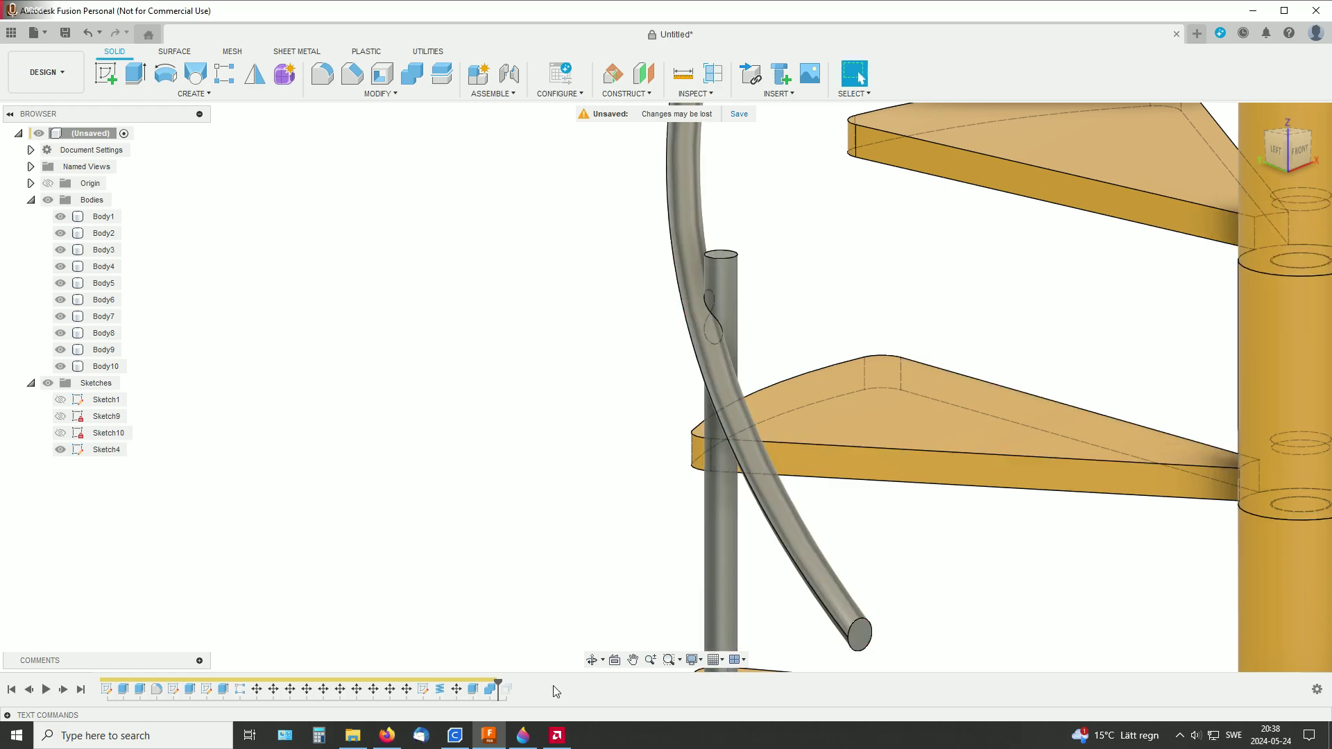
Hide the handrail body and examine the notch cut near the top of the post.
{"action": "left_click", "coordinate": [62, 350]}
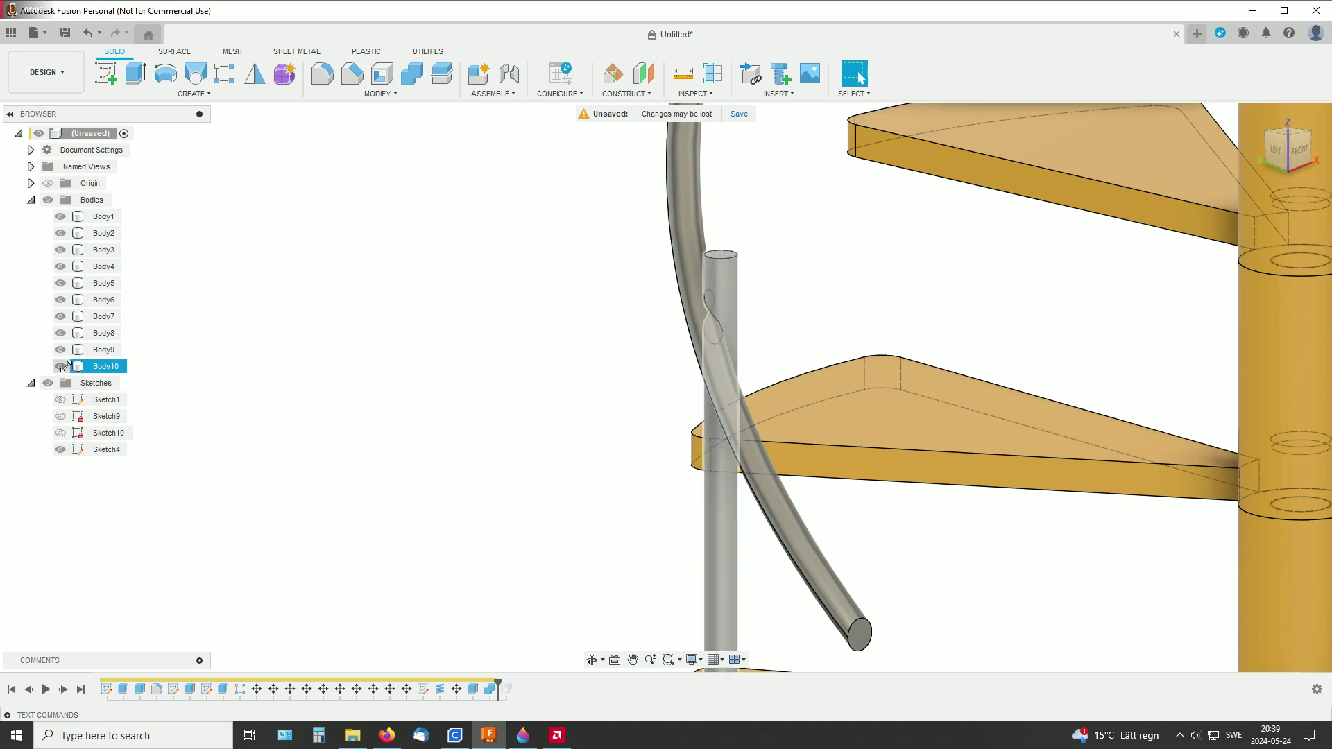
{"action": "left_click", "coordinate": [60, 350]}
{"action": "left_click", "coordinate": [104, 366]}
{"action": "middle_click_drag", "start_coordinate": [581, 350], "coordinate": [760, 345], "text": "shift"}
{"action": "scroll", "coordinate": [756, 350], "scroll_direction": "up", "scroll_amount": 2}
{"action": "key", "text": "Escape"}
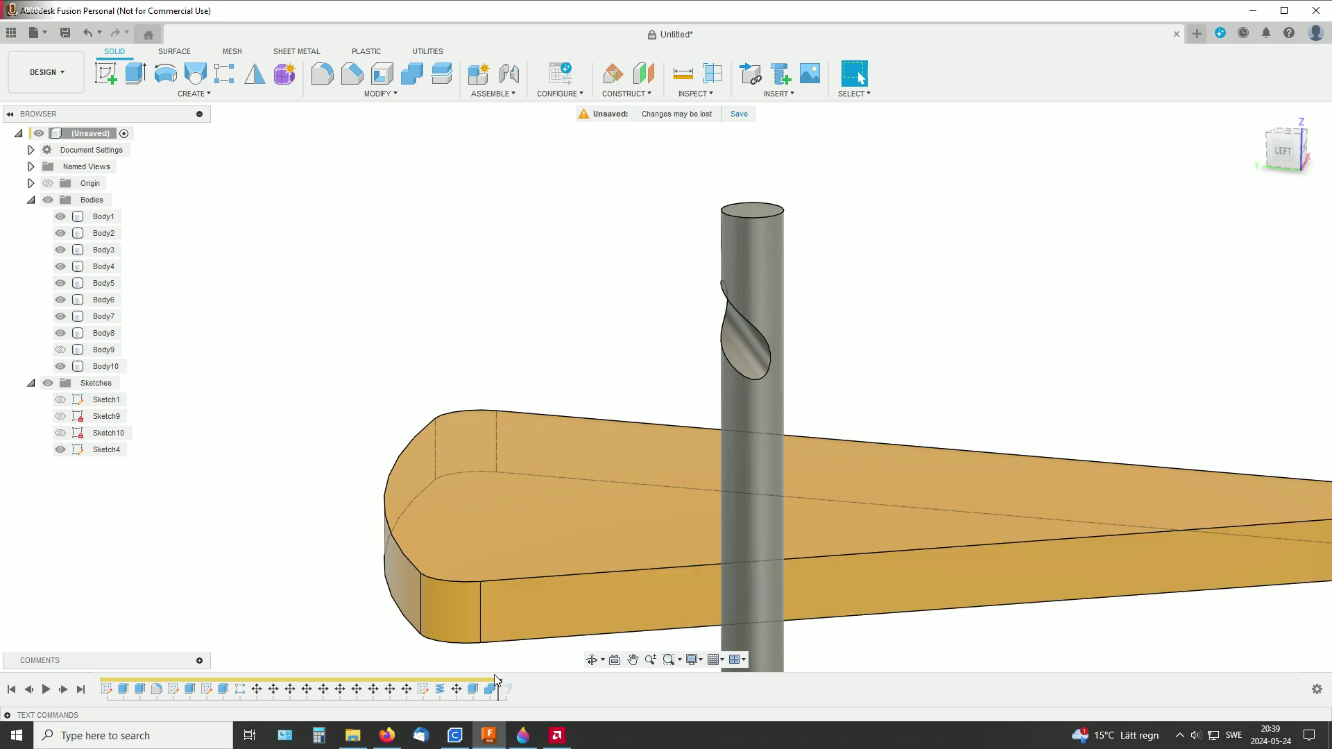
Advance the design history past the Offset Faces feature and review its offset distance on the post's notch face.
{"action": "left_click_drag", "start_coordinate": [508, 684], "coordinate": [511, 688]}
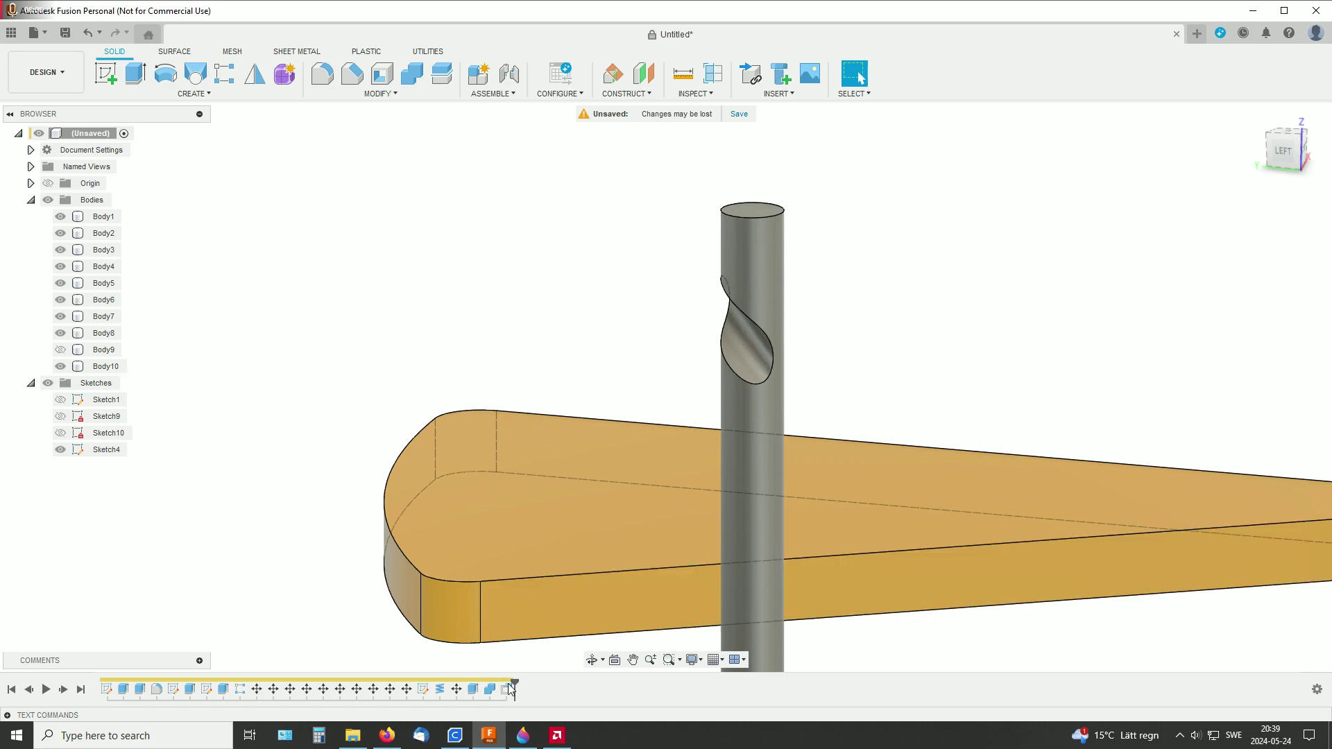
{"action": "left_click", "coordinate": [505, 693]}
{"action": "right_click", "coordinate": [505, 694]}
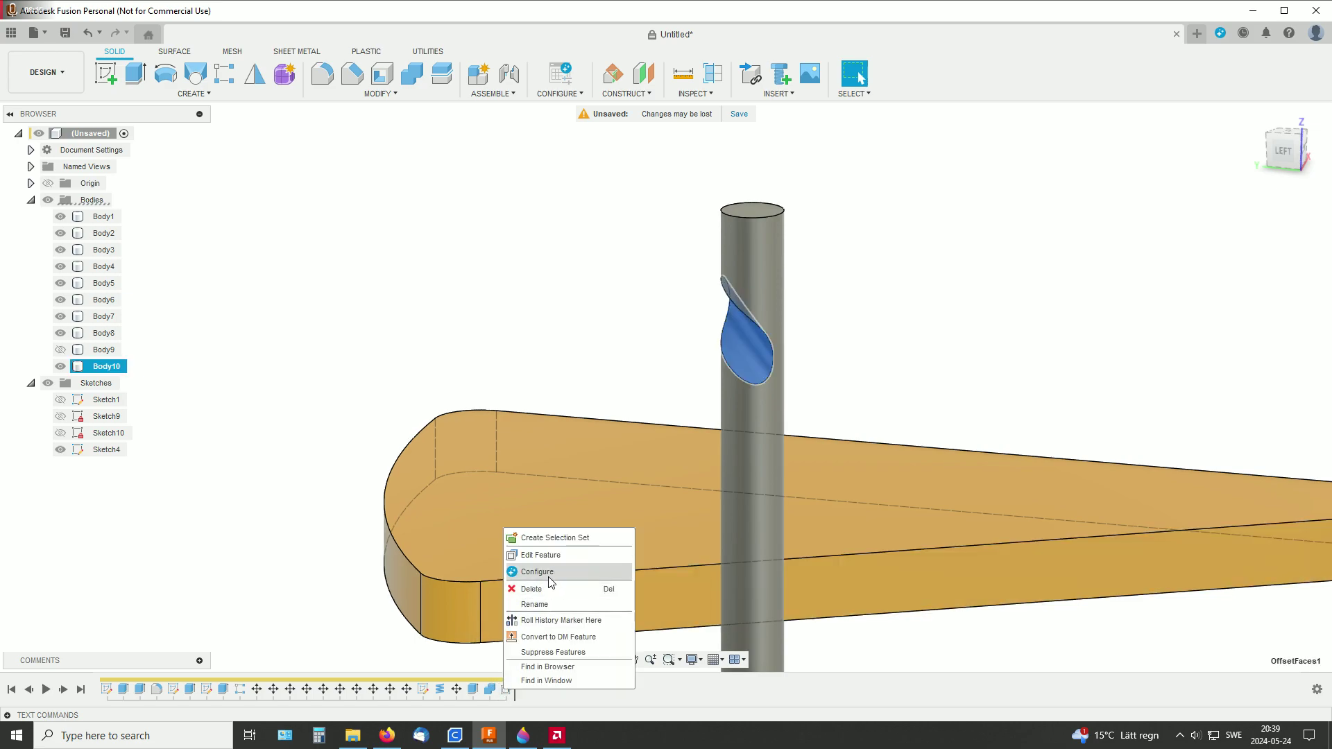
{"action": "left_click", "coordinate": [544, 555]}
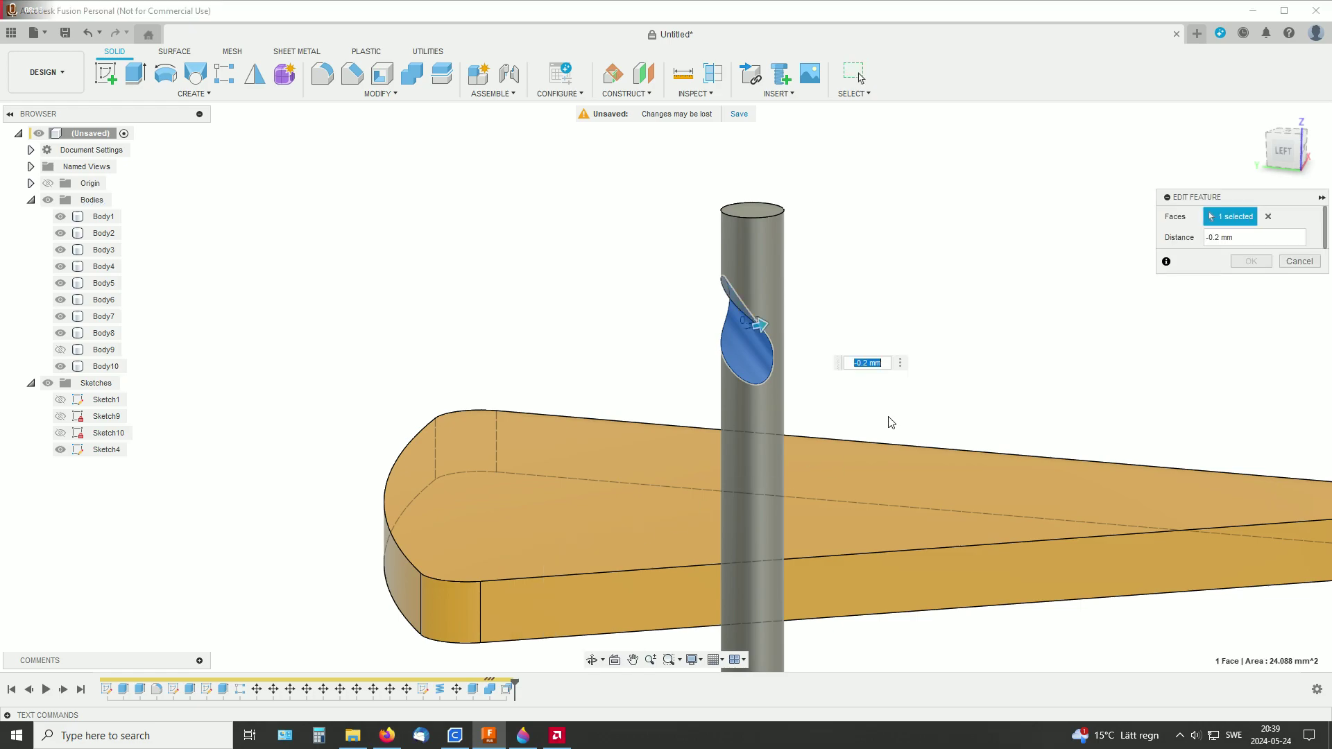
{"action": "scroll", "coordinate": [912, 365], "scroll_direction": "up", "scroll_amount": 2}
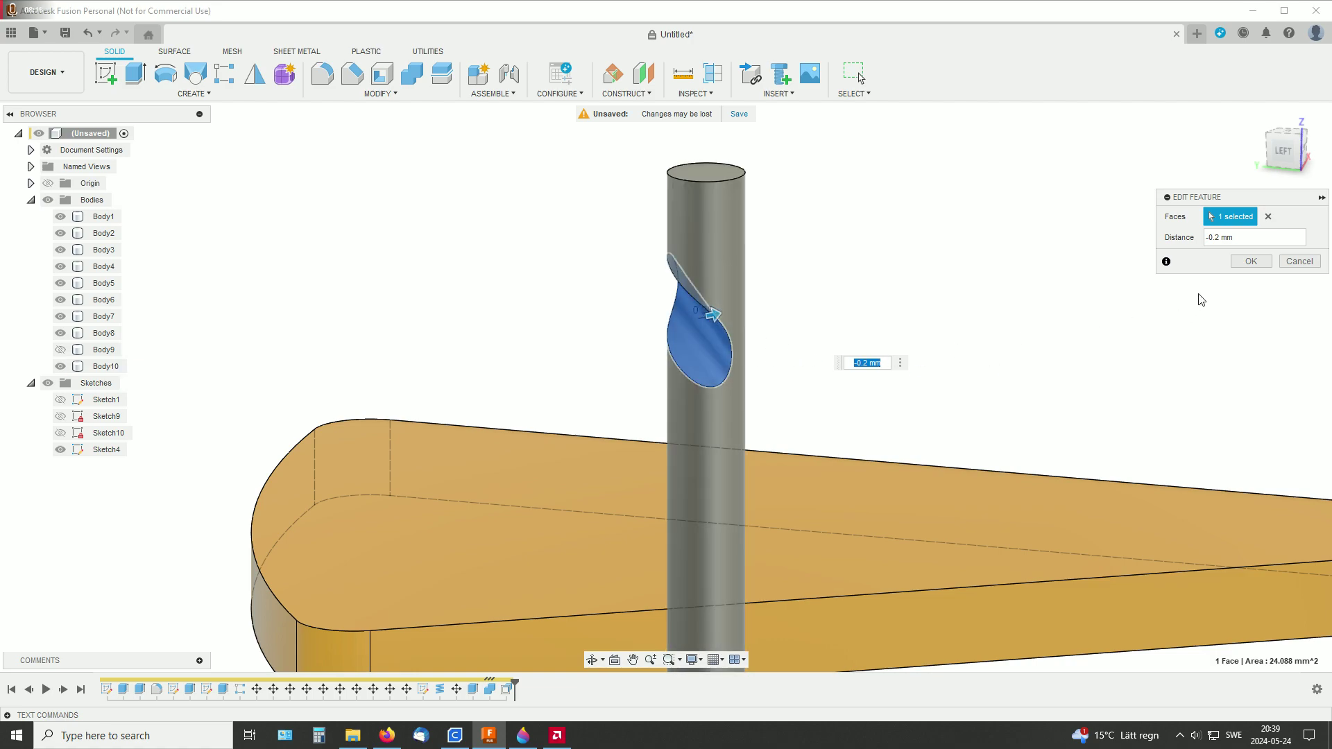
{"action": "left_click", "coordinate": [1250, 261]}
Show the handrail body again and view the complete staircase with its handrail and post.
{"action": "scroll", "coordinate": [945, 356], "scroll_direction": "down", "scroll_amount": 5}
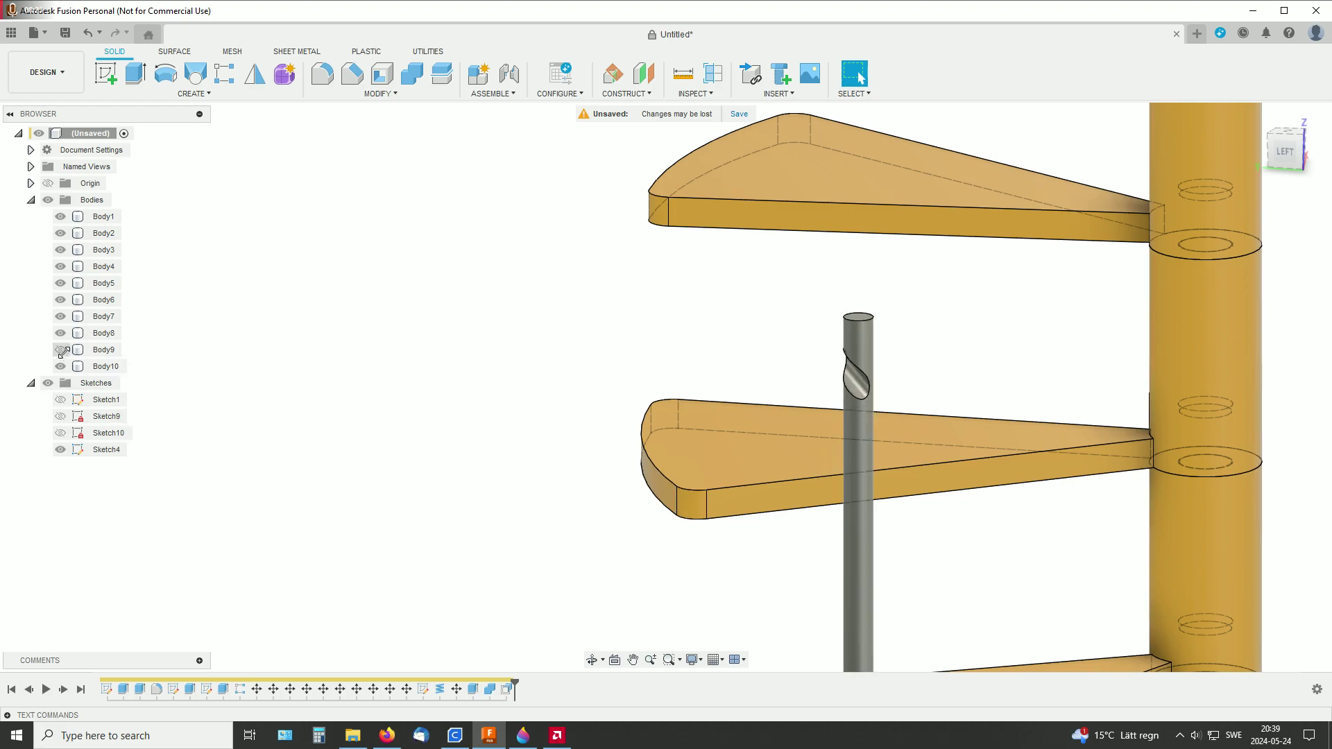
{"action": "left_click", "coordinate": [60, 350]}
{"action": "scroll", "coordinate": [711, 421], "scroll_direction": "down", "scroll_amount": 5}
{"action": "scroll", "coordinate": [722, 434], "scroll_direction": "down", "scroll_amount": 3}
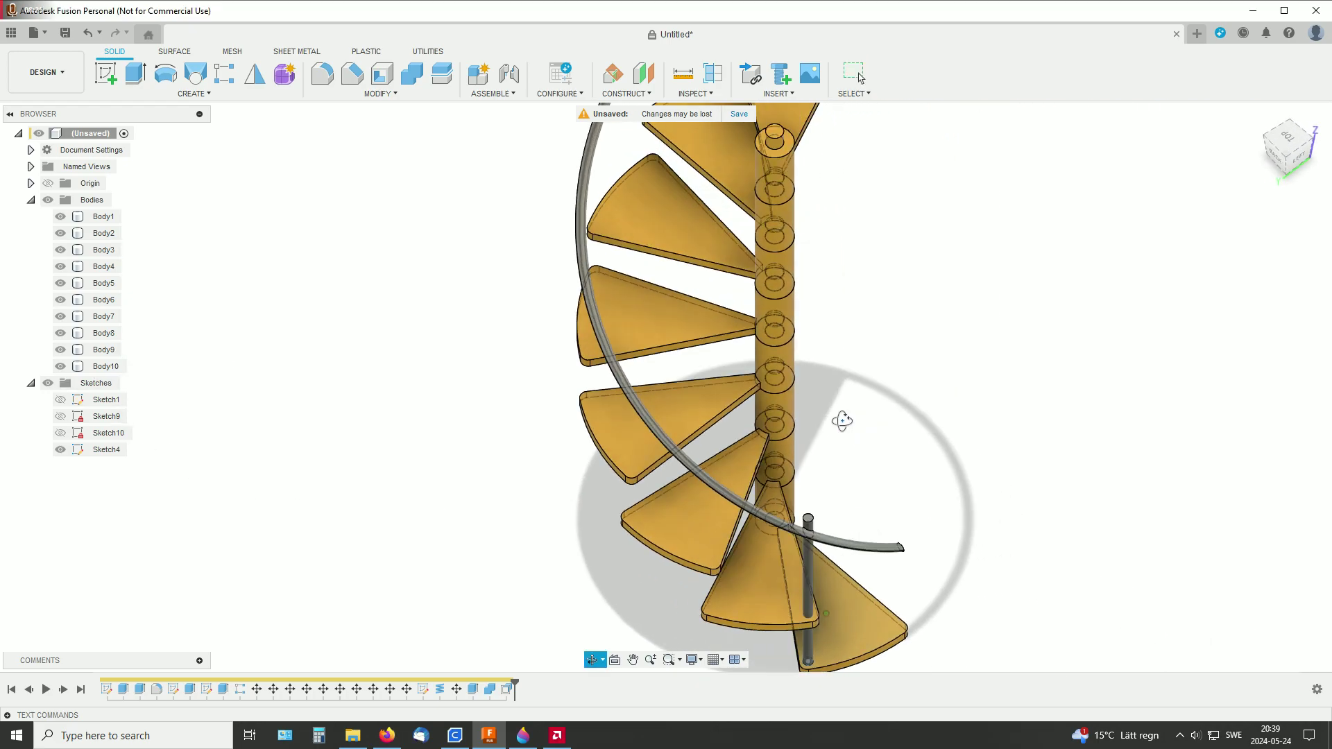